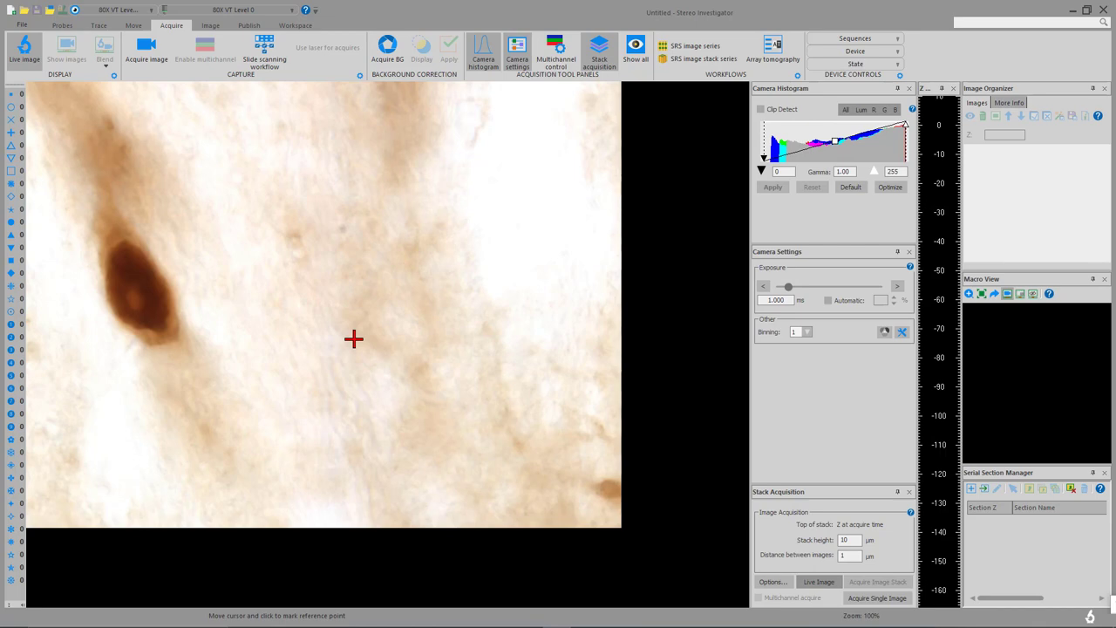
Review the available number, length, surface, volume/area and second-order probes, and check the probe run list.
{"action": "left_click", "coordinate": [353, 338]}
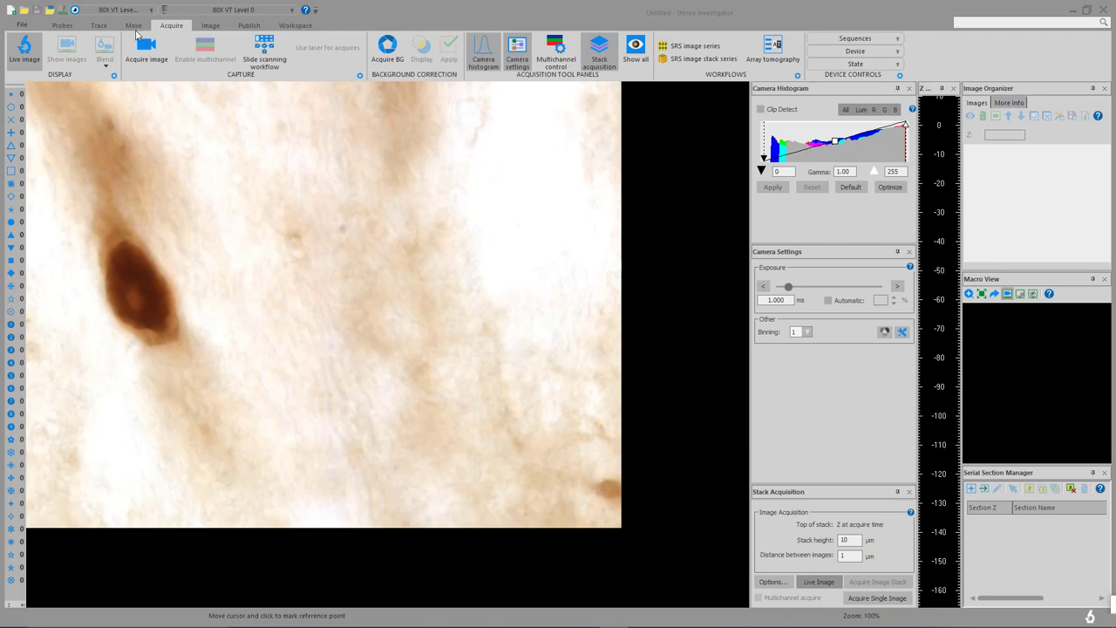
{"action": "left_click", "coordinate": [70, 27]}
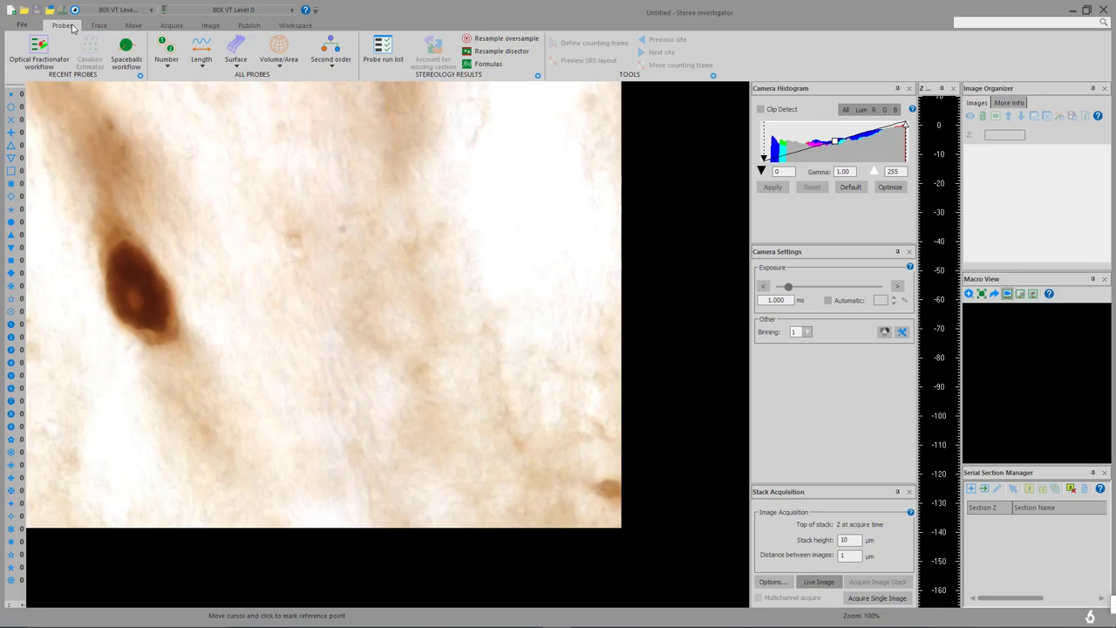
{"action": "left_click", "coordinate": [169, 60]}
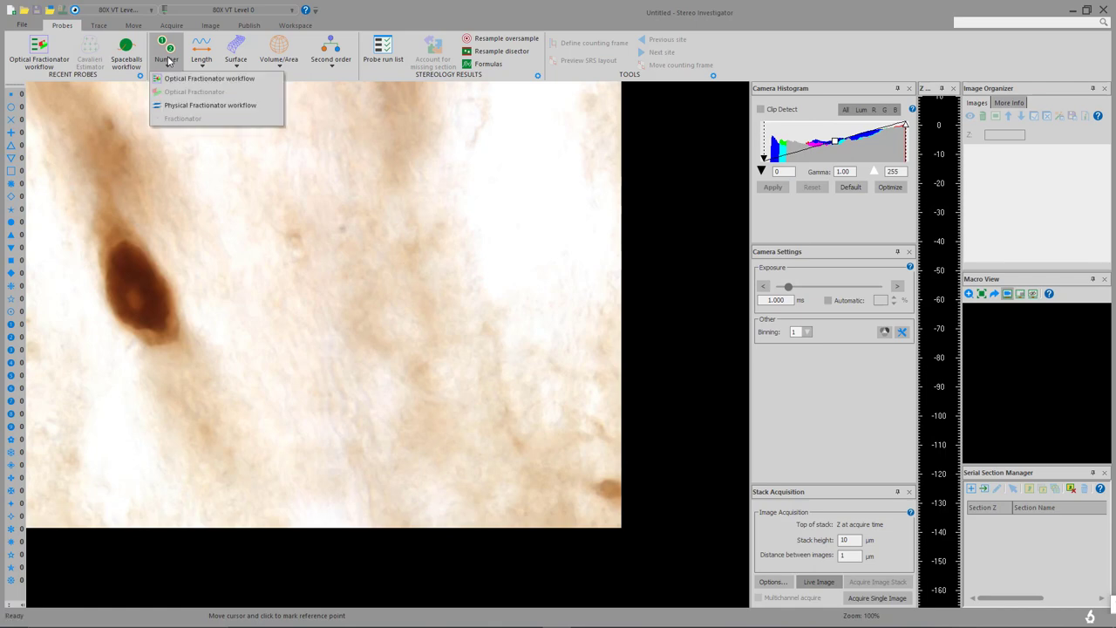
{"action": "left_click", "coordinate": [203, 54]}
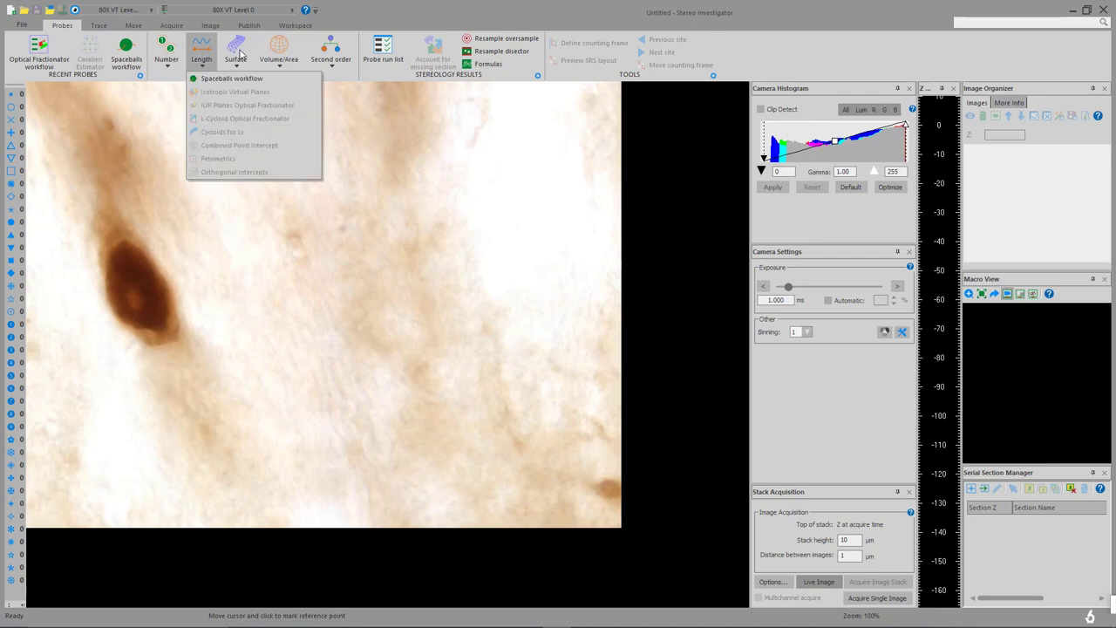
{"action": "left_click", "coordinate": [239, 53]}
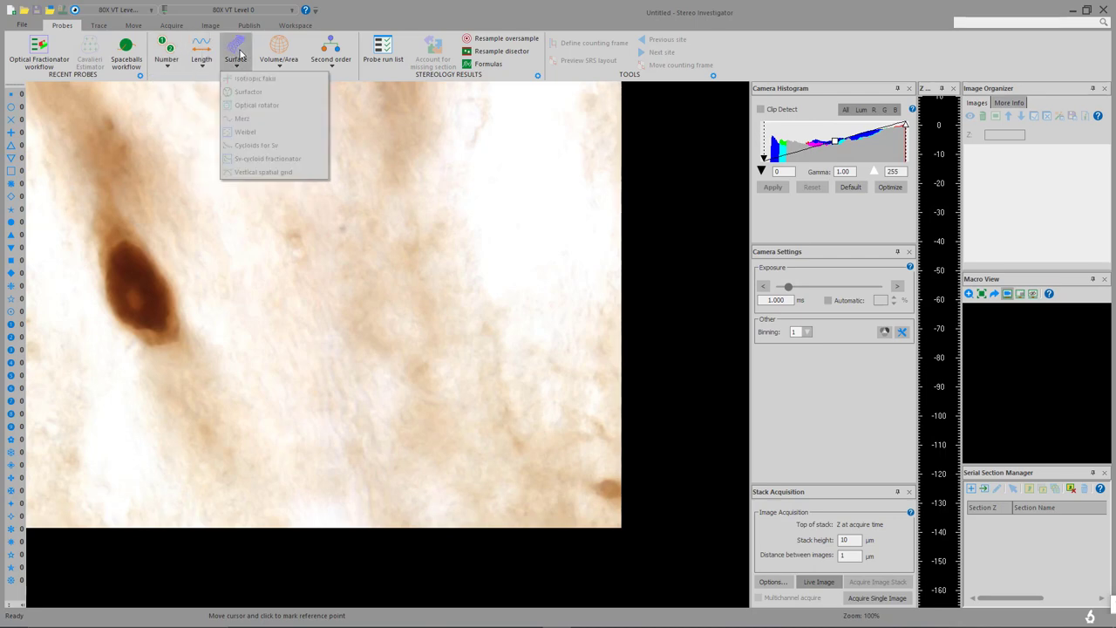
{"action": "left_click", "coordinate": [287, 49]}
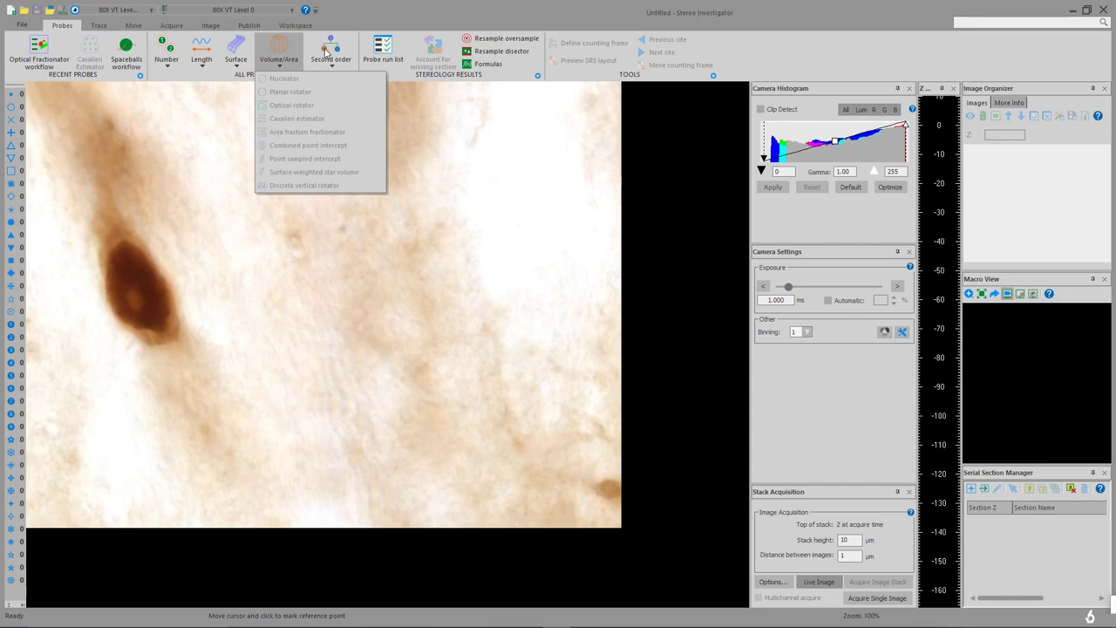
{"action": "left_click", "coordinate": [326, 52]}
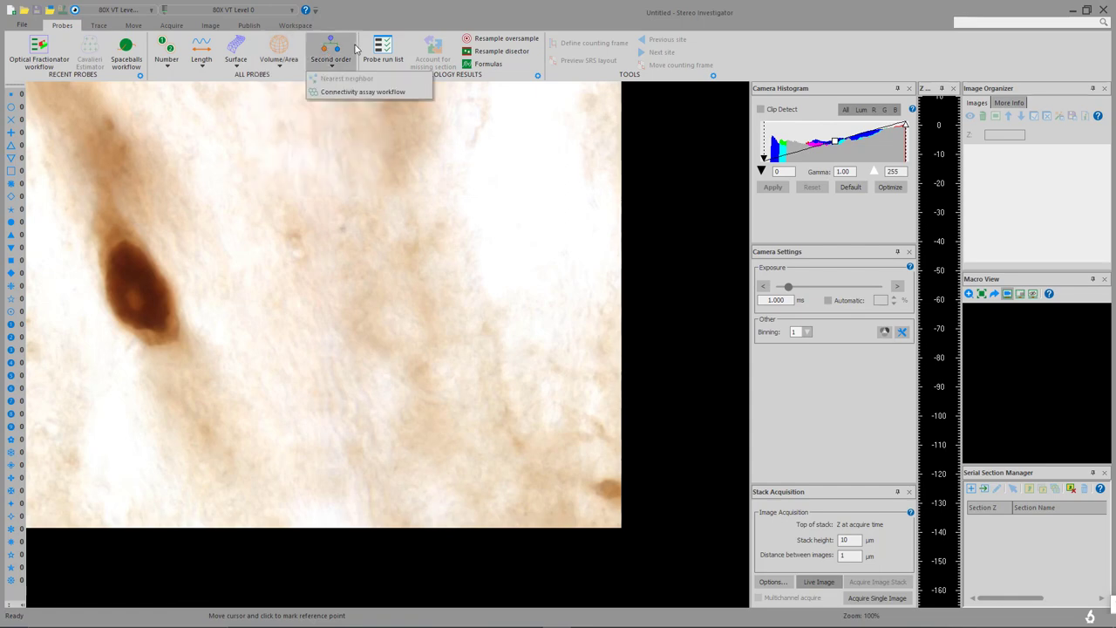
{"action": "left_click", "coordinate": [383, 47]}
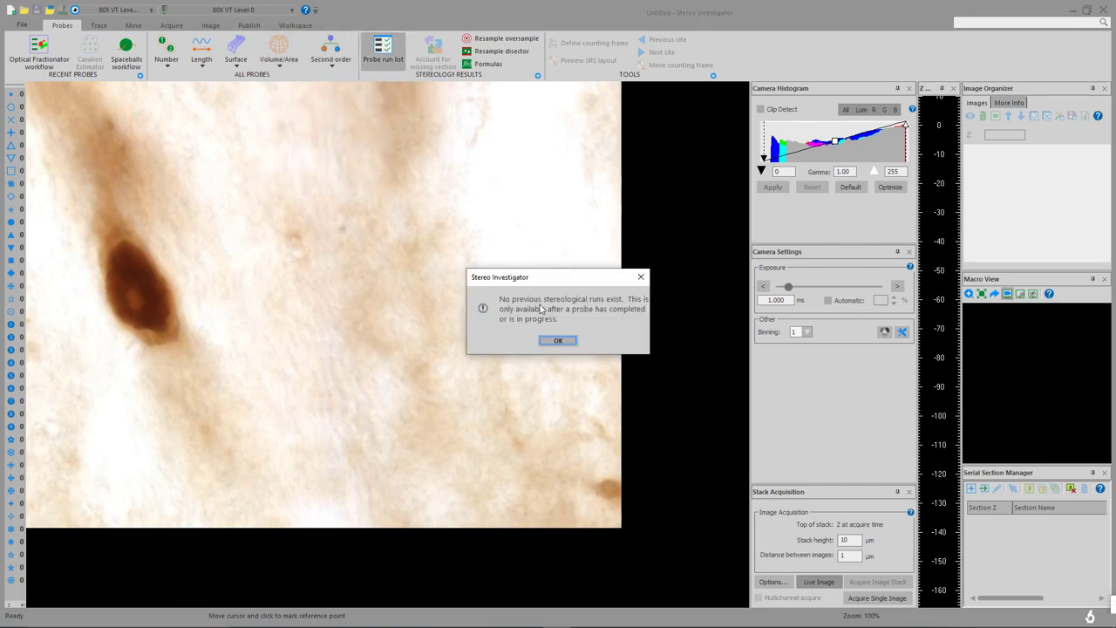
{"action": "left_click", "coordinate": [560, 341]}
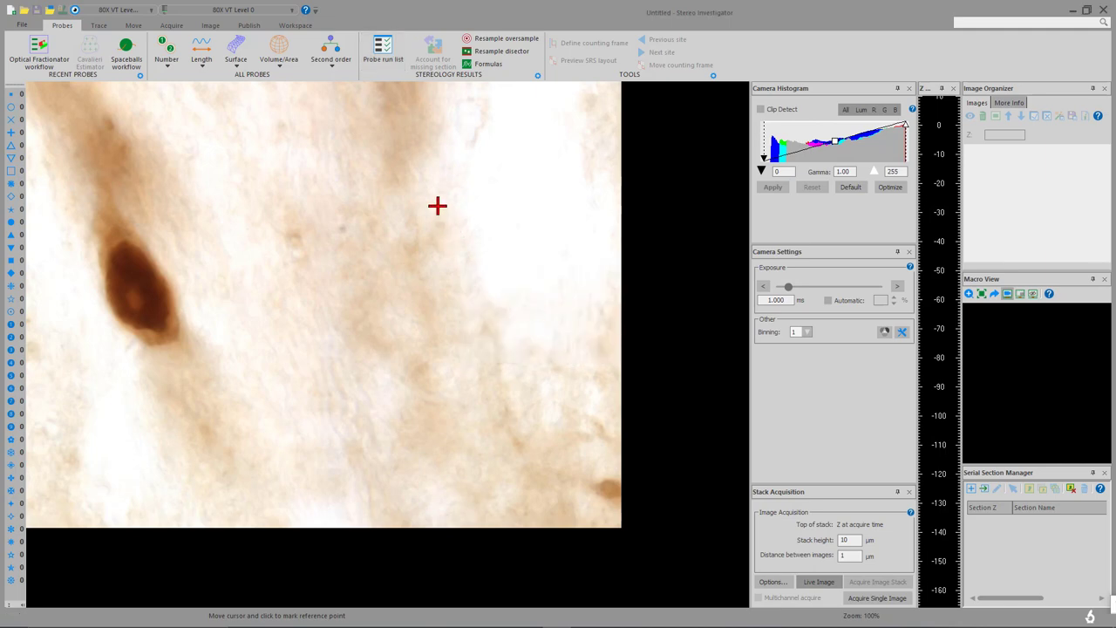
Look through the tracing, movement, acquisition, image, publishing and workspace tool sets.
{"action": "left_click", "coordinate": [101, 27]}
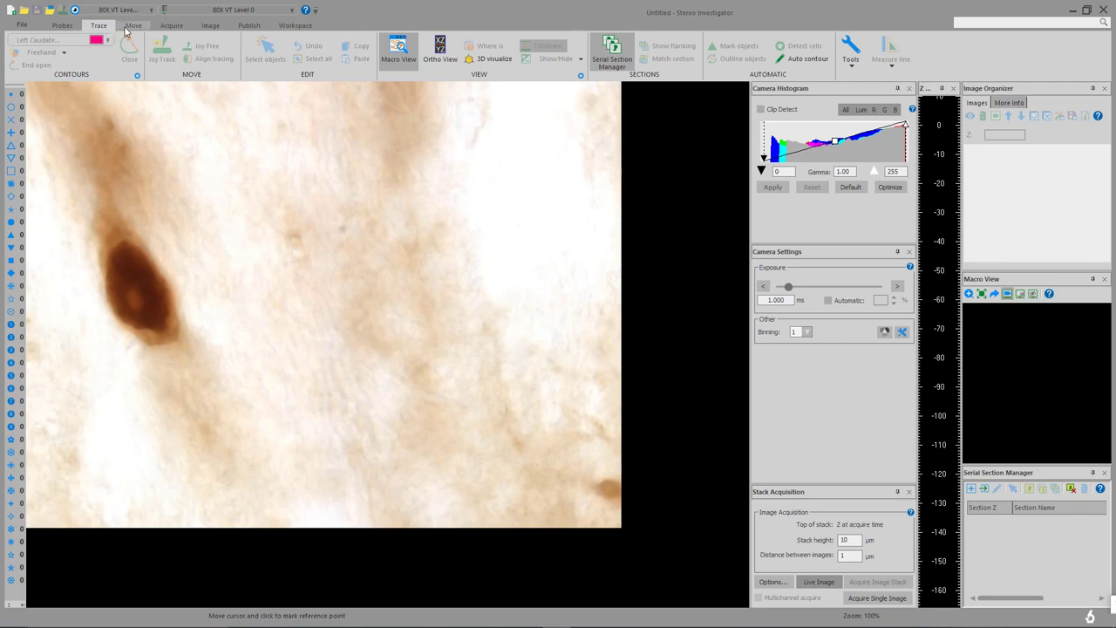
{"action": "left_click", "coordinate": [133, 26]}
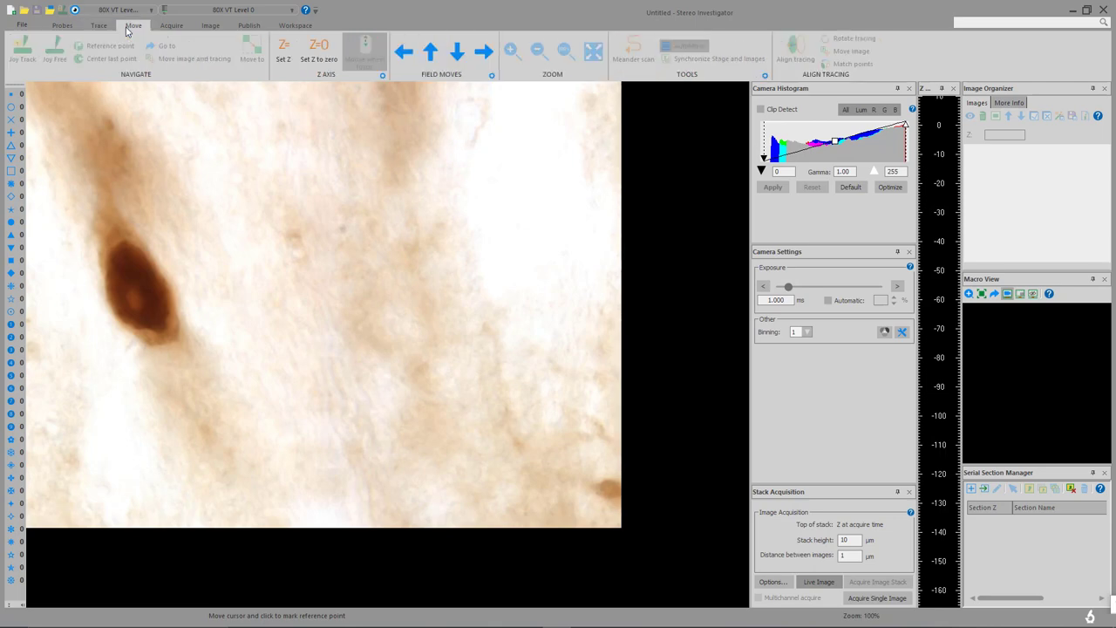
{"action": "left_click", "coordinate": [173, 25]}
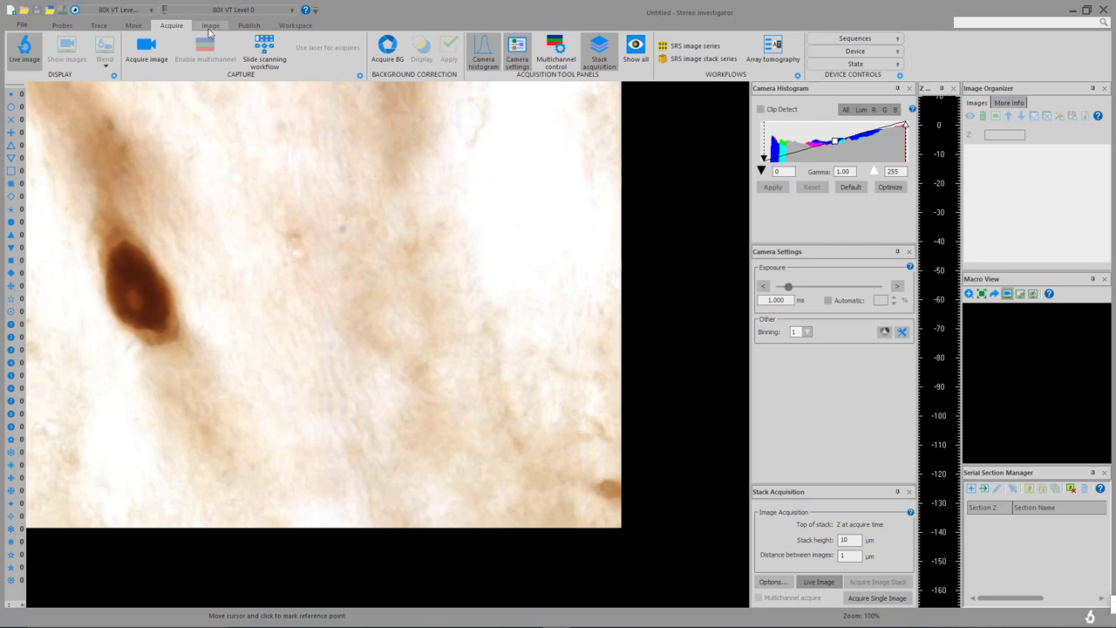
{"action": "left_click", "coordinate": [215, 27]}
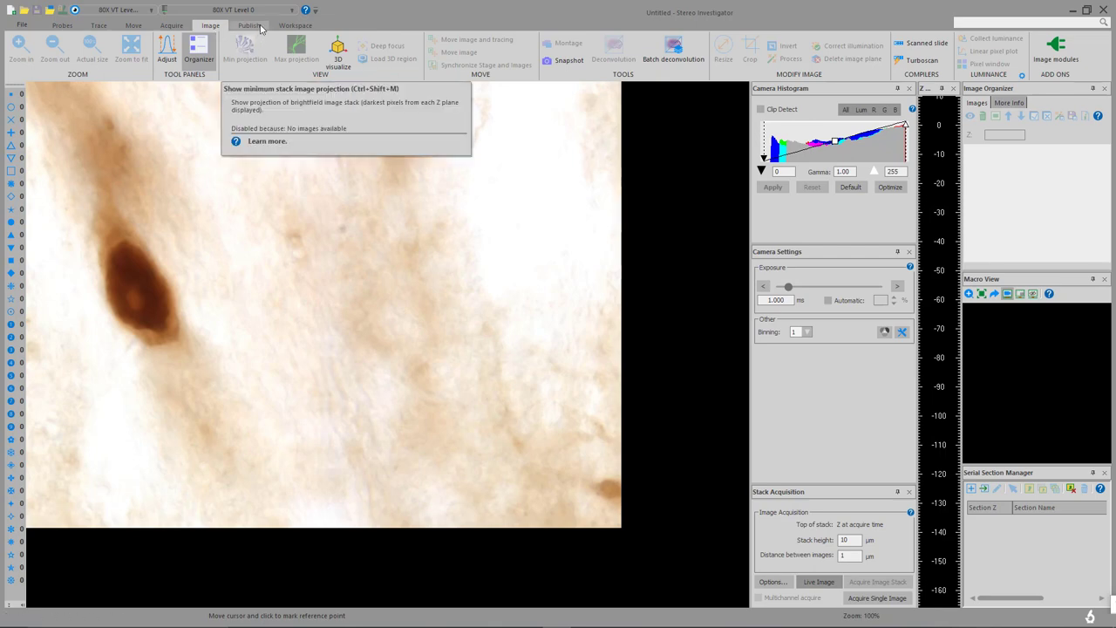
{"action": "left_click", "coordinate": [250, 25]}
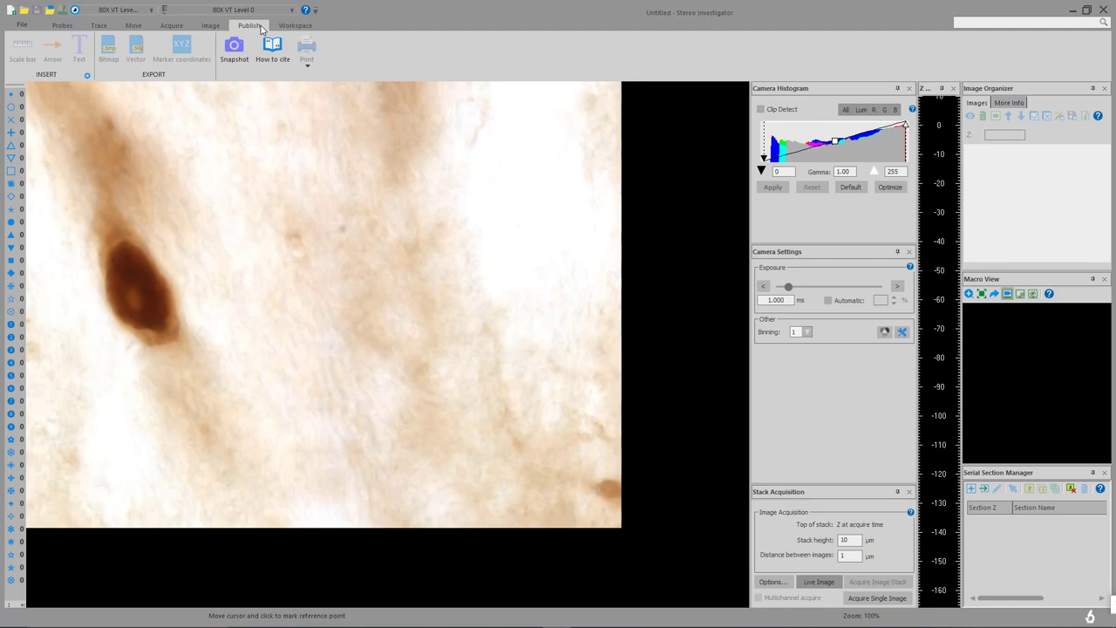
{"action": "left_click", "coordinate": [281, 28]}
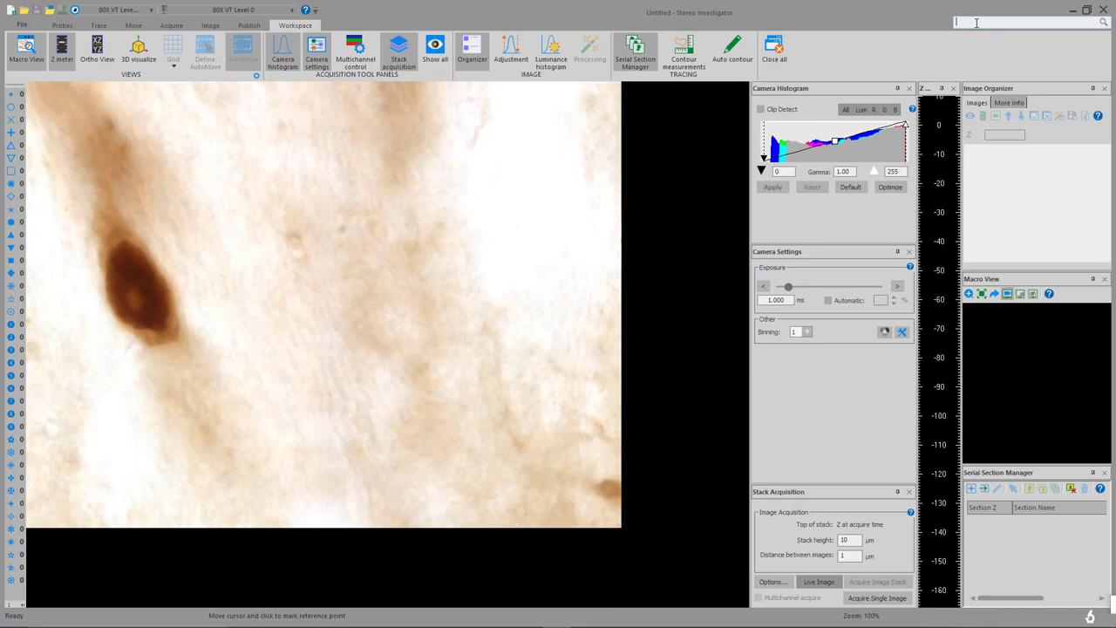
Search the commands for "3d", view the 3D Visualize window and close it, and repeat the search to review the matching commands.
{"action": "type", "text": "3d"}
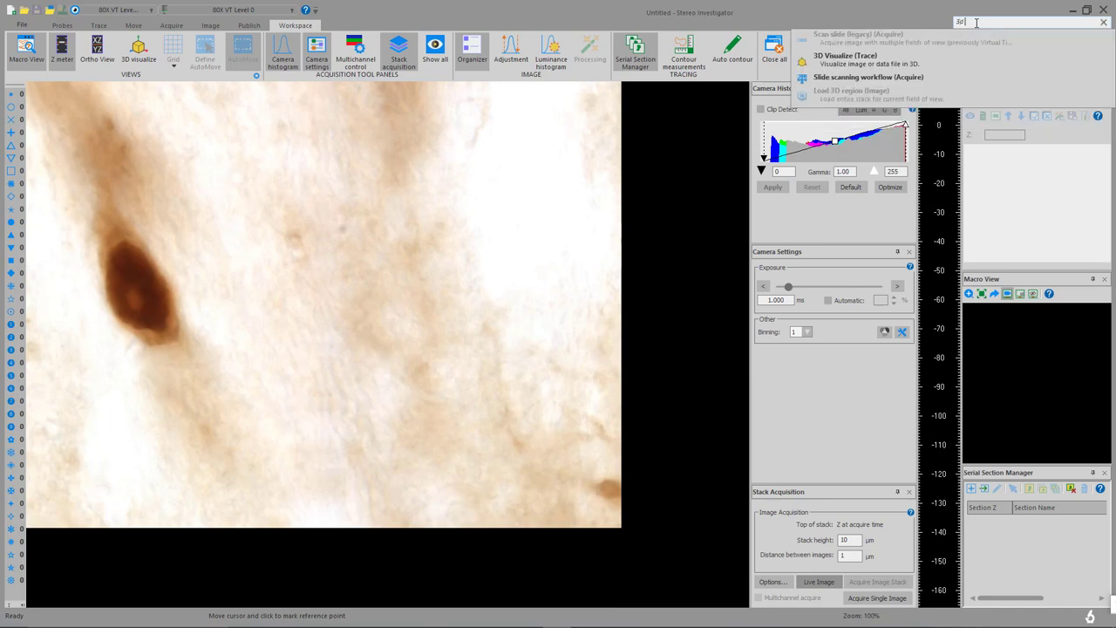
{"action": "left_click", "coordinate": [850, 62]}
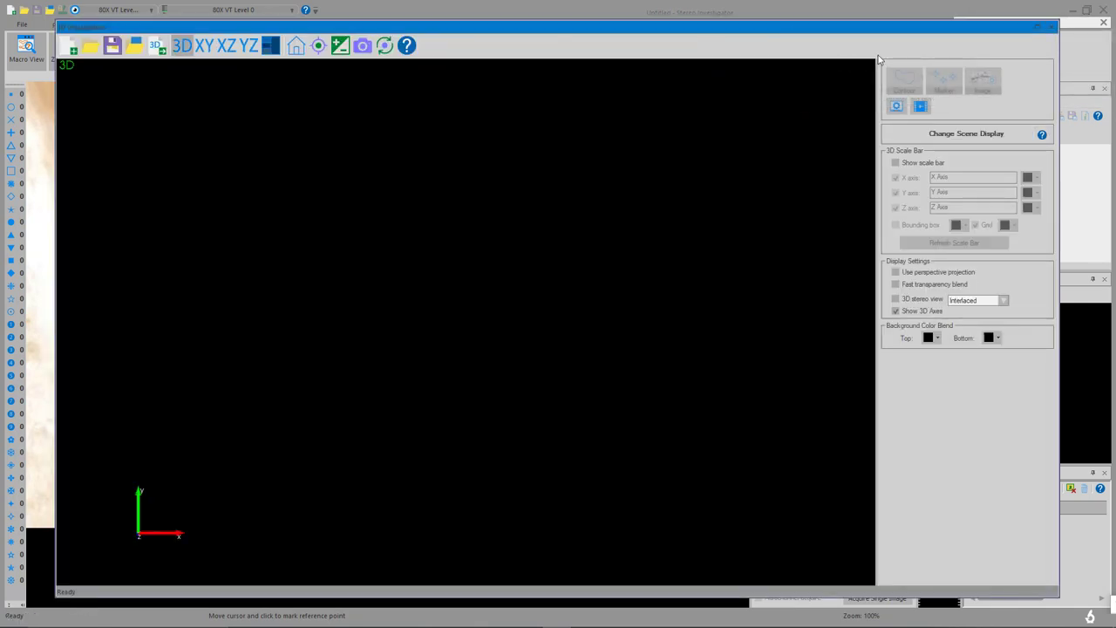
{"action": "left_click", "coordinate": [1053, 27]}
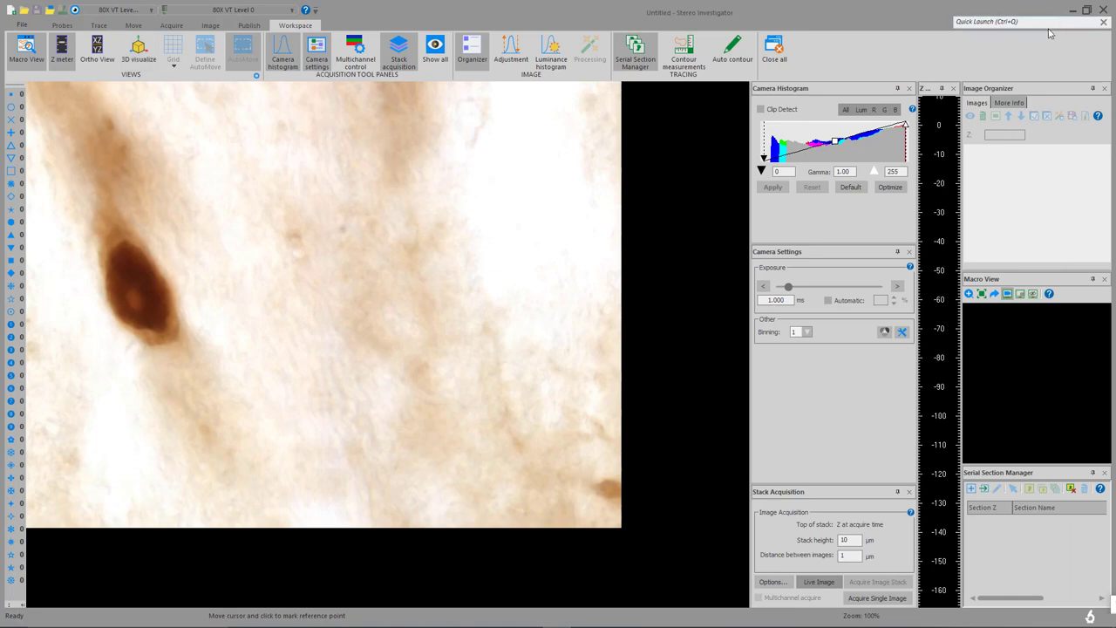
{"action": "left_click", "coordinate": [1039, 24]}
{"action": "type", "text": "3d"}
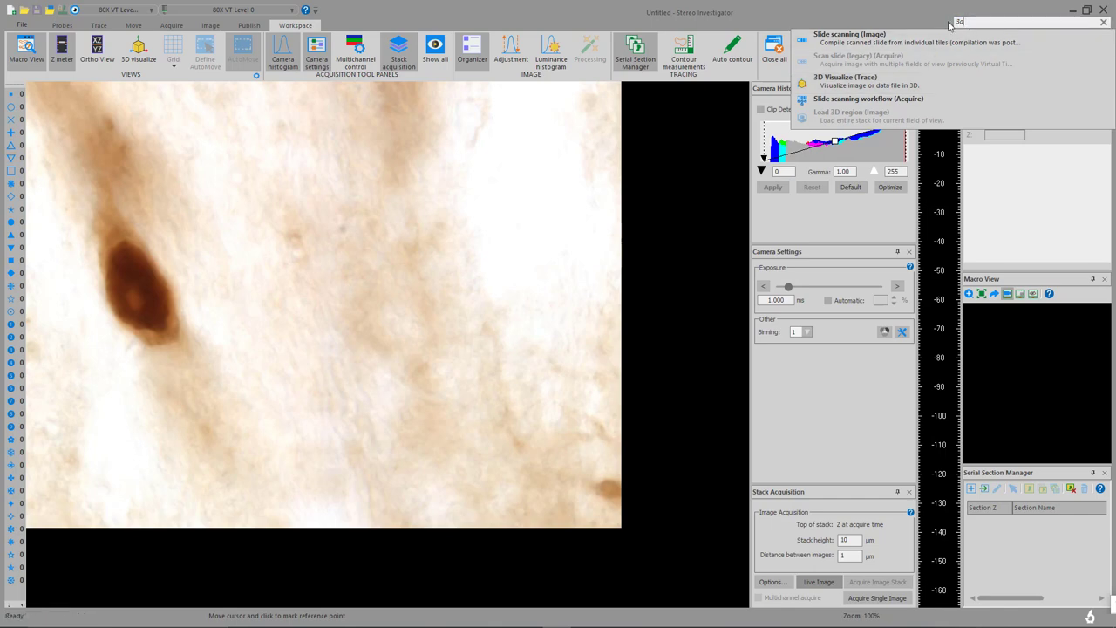
{"action": "key", "text": "Escape"}
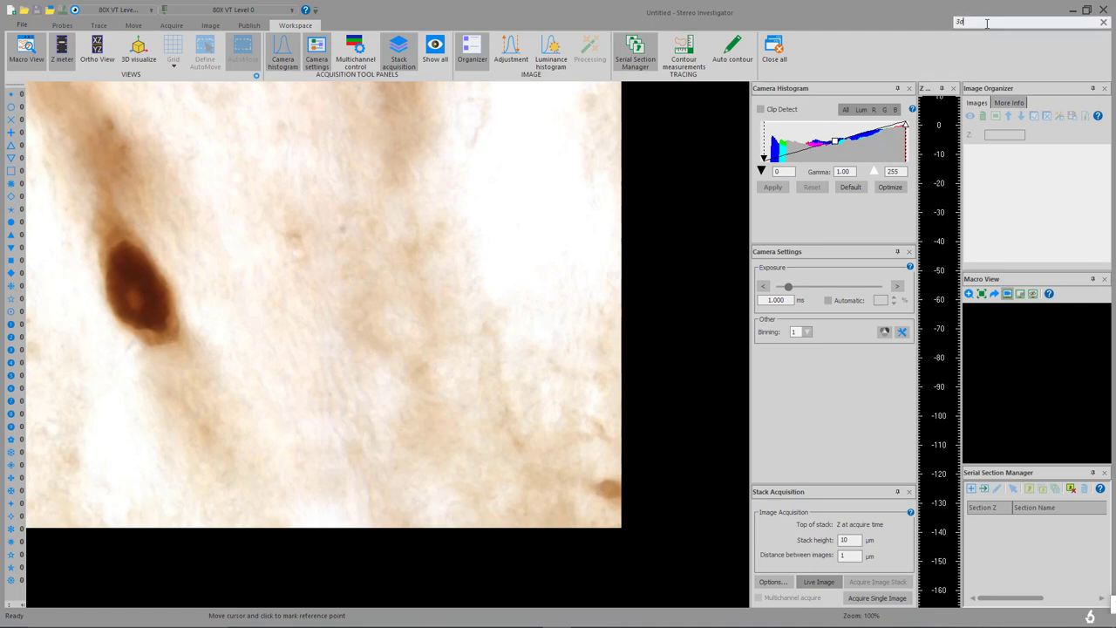
Search the commands for "mouse" and review the mouse wheel settings in the preferences.
{"action": "key", "text": "BackSpace"}
{"action": "key", "text": "BackSpace"}
{"action": "type", "text": "mouse"}
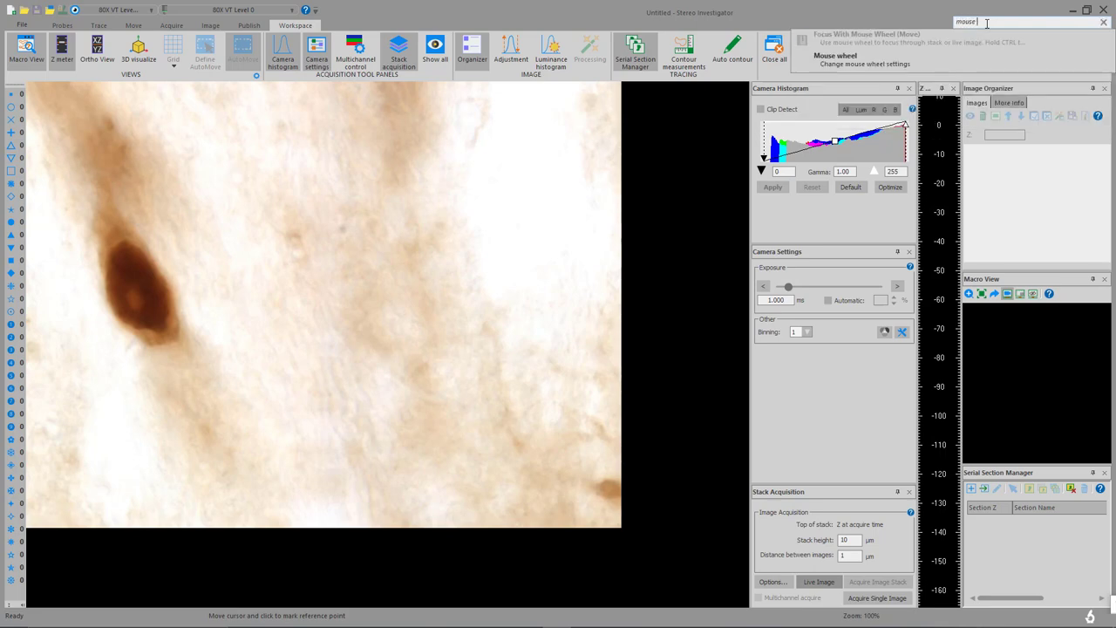
{"action": "left_click", "coordinate": [894, 61]}
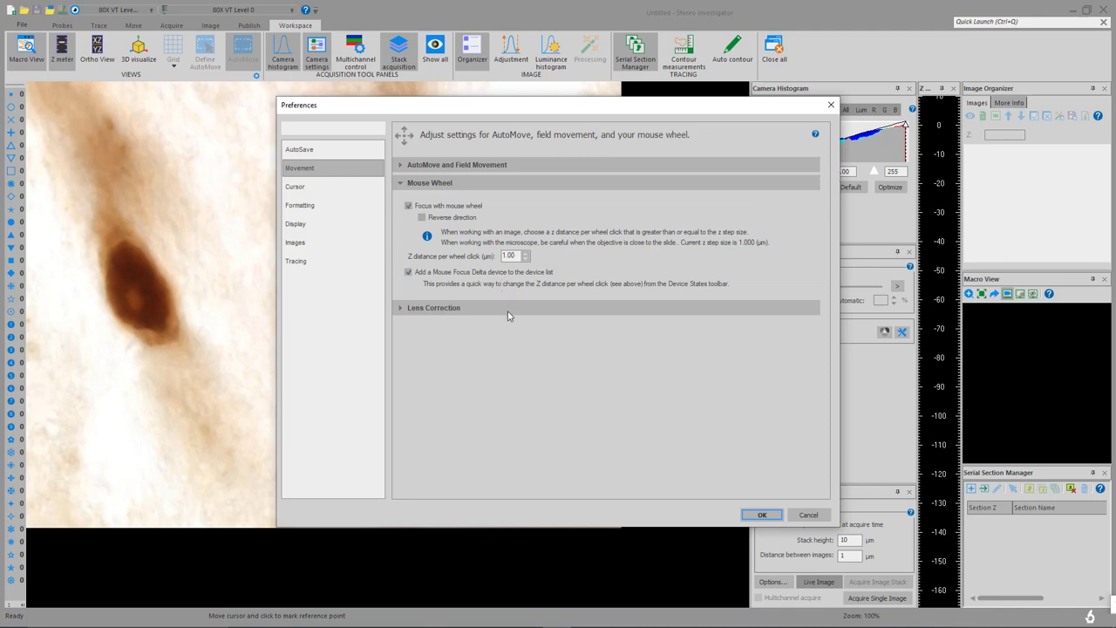
{"action": "left_click", "coordinate": [763, 515]}
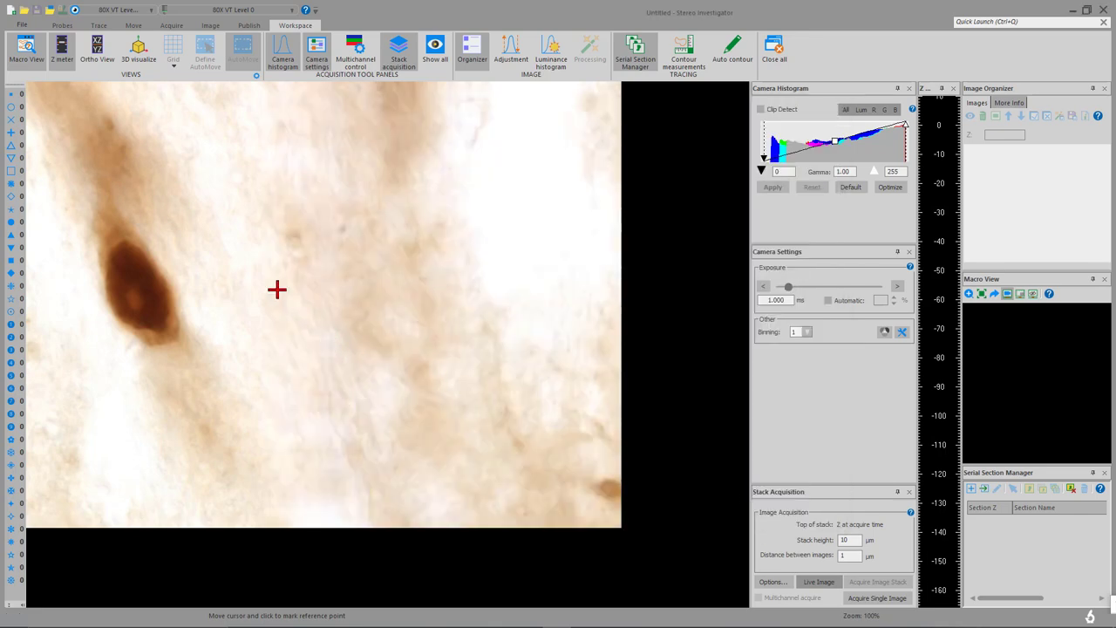
Start the Optical Fractionator workflow with a new subject.
{"action": "left_click", "coordinate": [62, 26]}
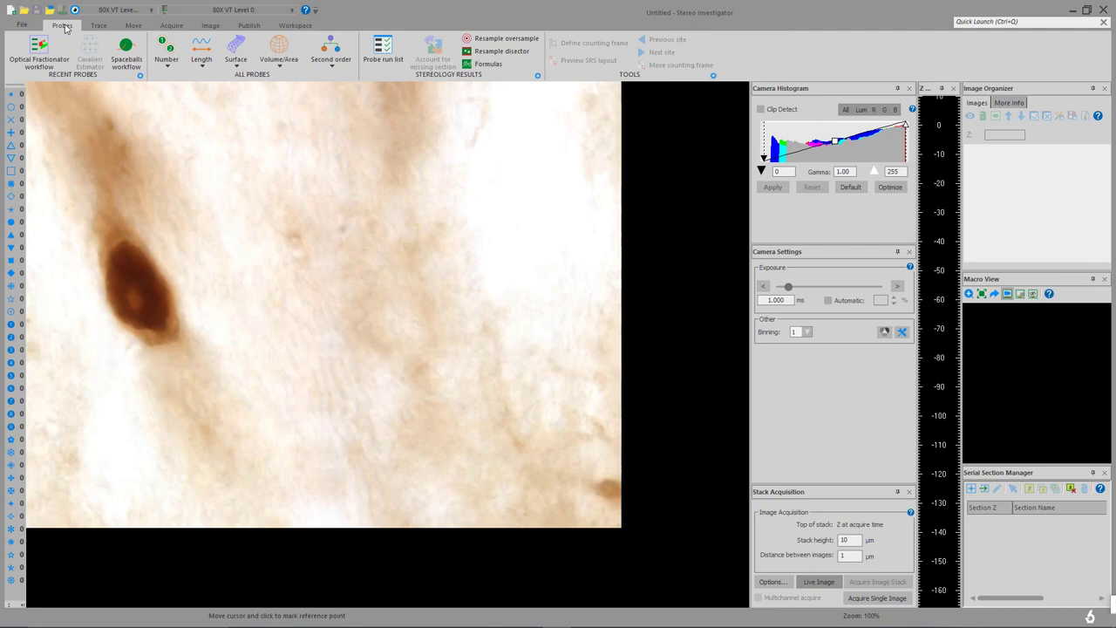
{"action": "left_click", "coordinate": [173, 63]}
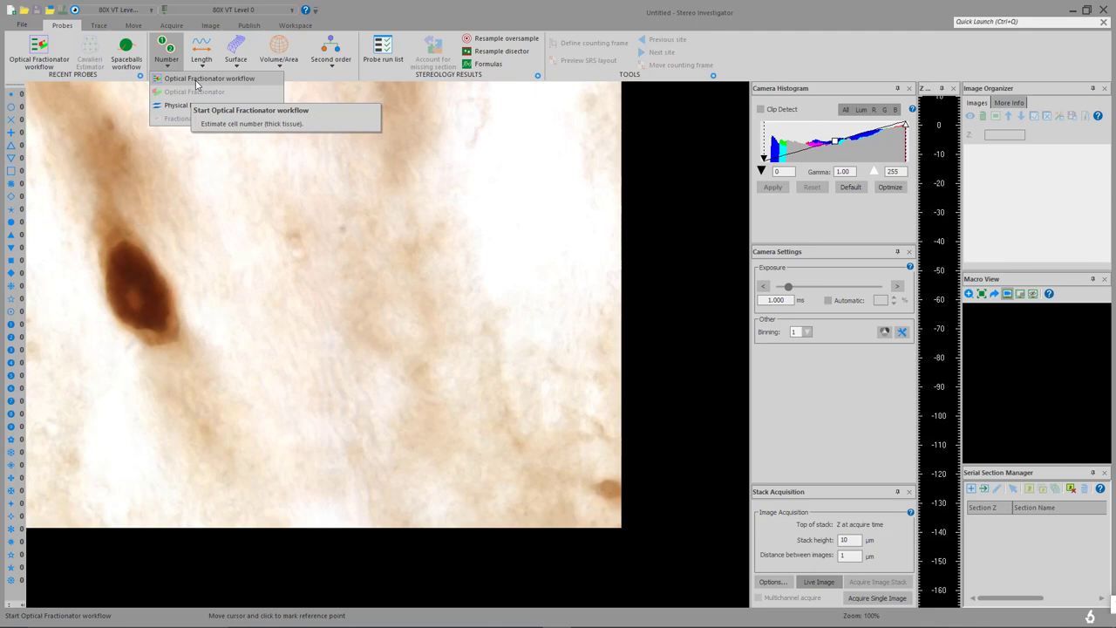
{"action": "left_click", "coordinate": [195, 78]}
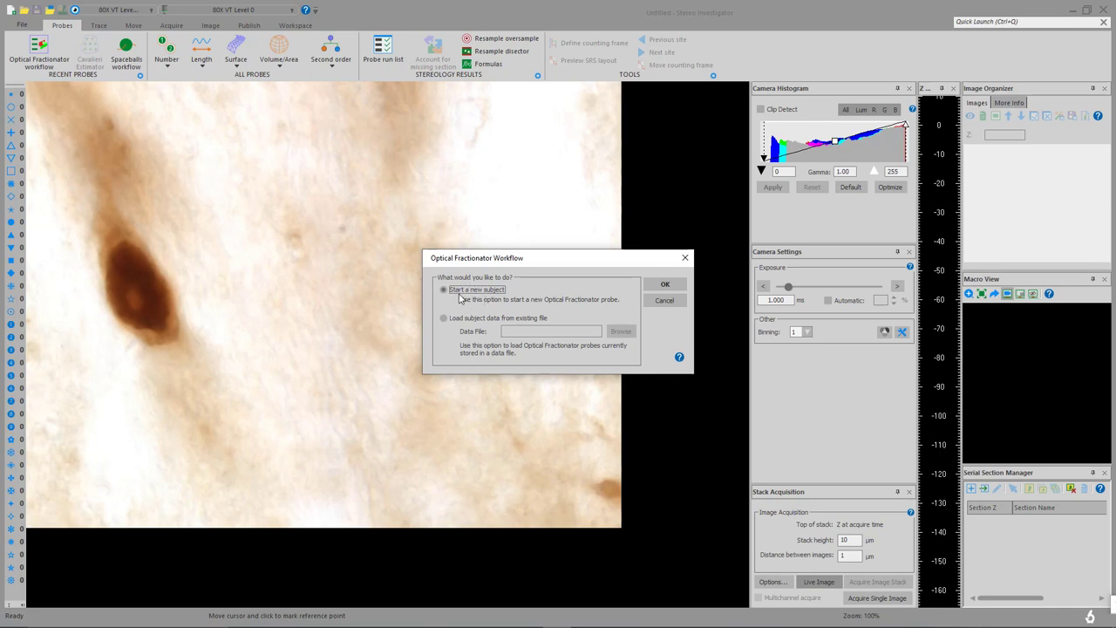
{"action": "left_click", "coordinate": [668, 286]}
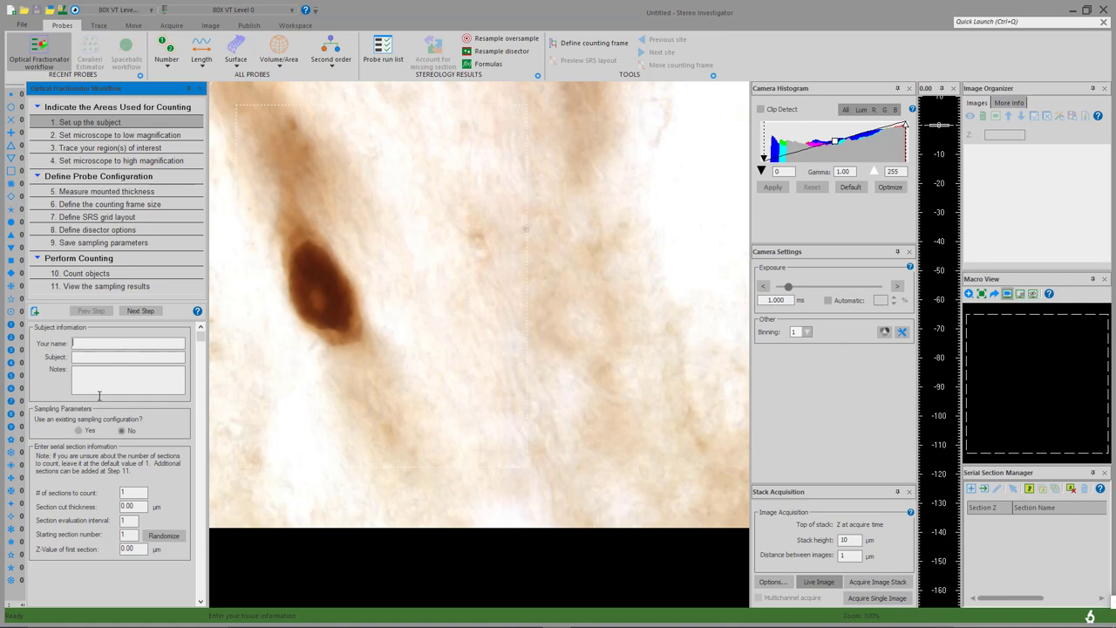
Enter the number of sections to count, a 50 µm section cut thickness and an evaluation interval of 12, and complete the subject setup.
{"action": "left_click", "coordinate": [79, 356]}
{"action": "type", "text": "0"}
{"action": "key", "text": "Tab"}
{"action": "type", "text": "50"}
{"action": "key", "text": "Tab"}
{"action": "type", "text": "12"}
{"action": "left_click", "coordinate": [139, 311]}
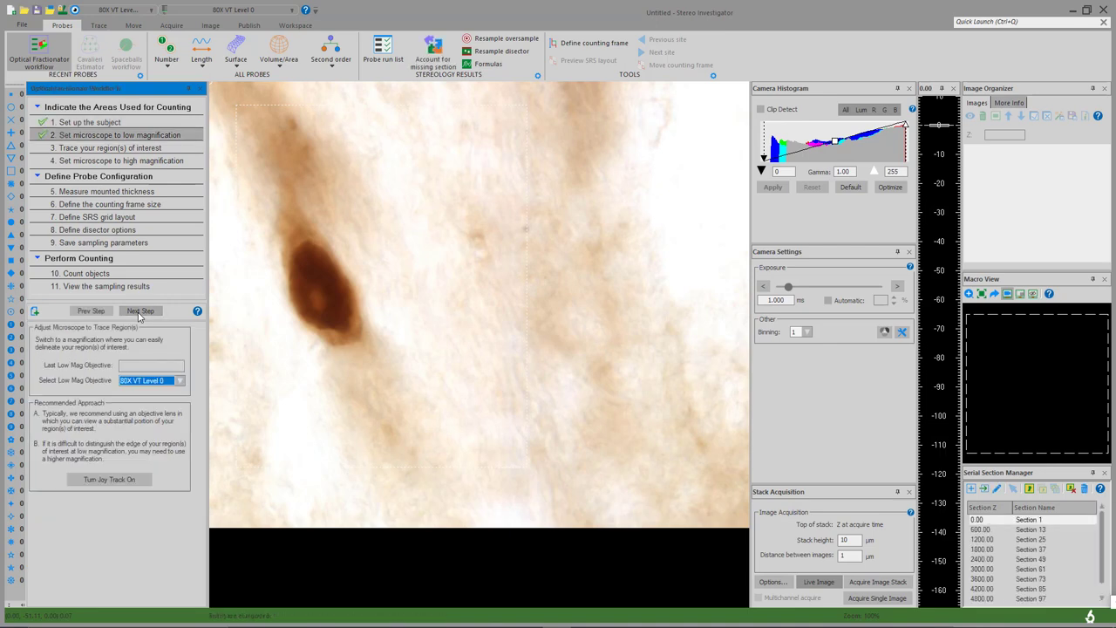
Set the low magnification objective to 5X VT Level 4 and advance the workflow to tracing the regions of interest.
{"action": "left_click", "coordinate": [157, 379]}
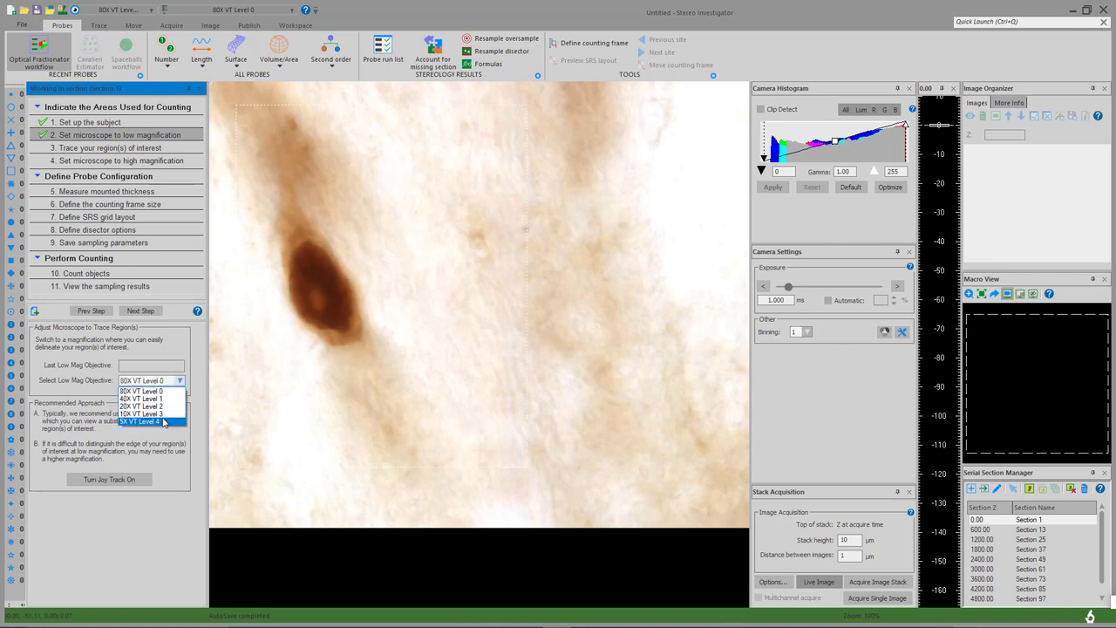
{"action": "left_click", "coordinate": [163, 422]}
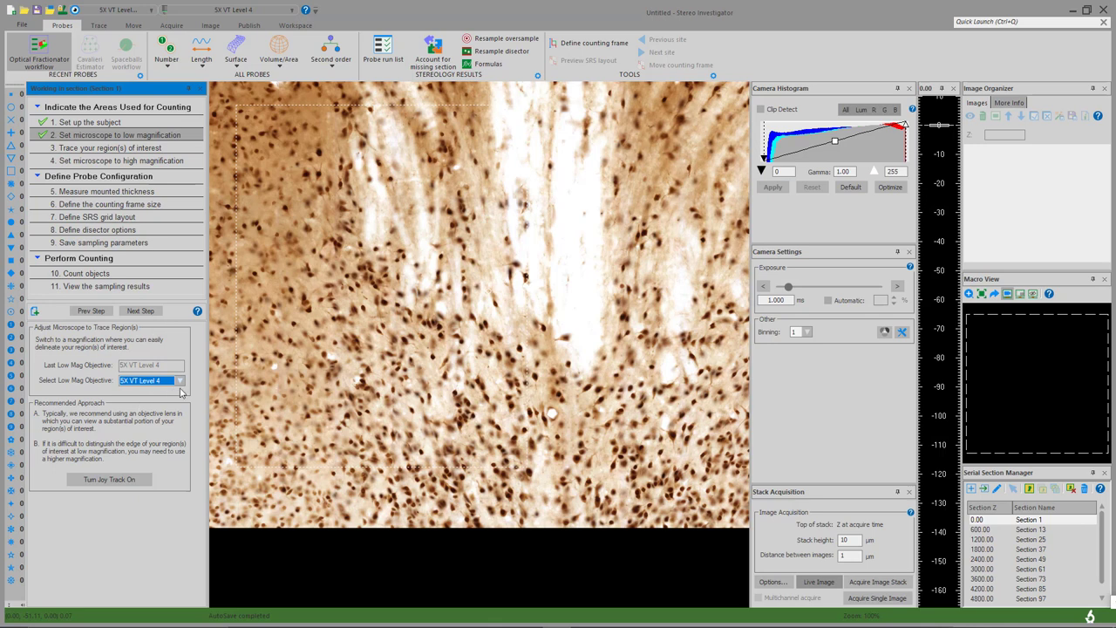
{"action": "left_click", "coordinate": [140, 312]}
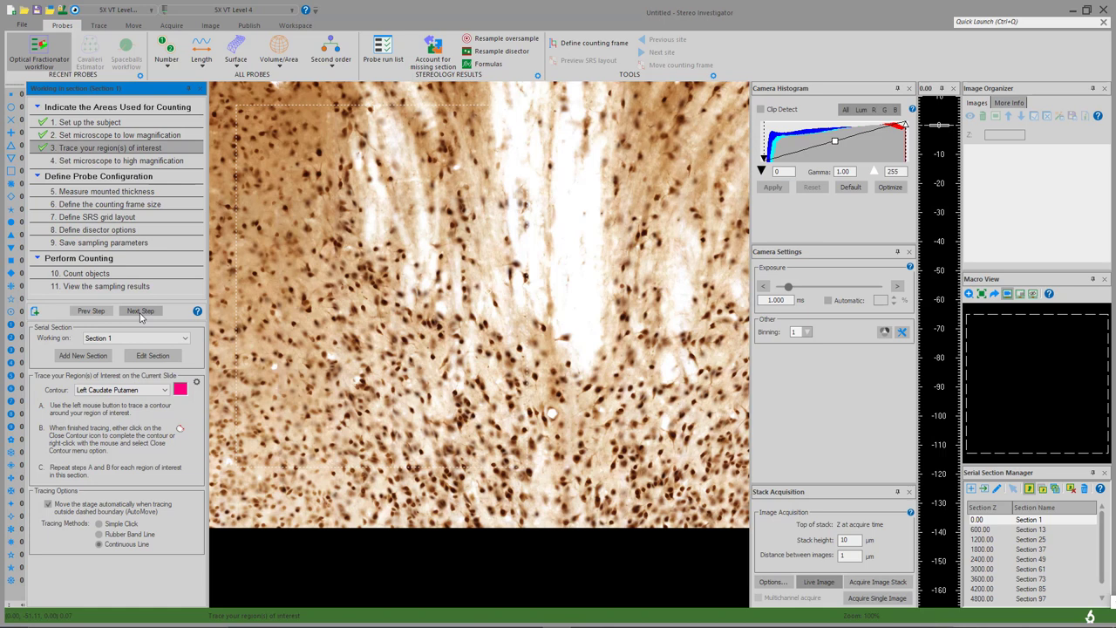
Choose Contour Name 1 for tracing the region of interest and check the contour settings without changing them.
{"action": "left_click", "coordinate": [164, 390]}
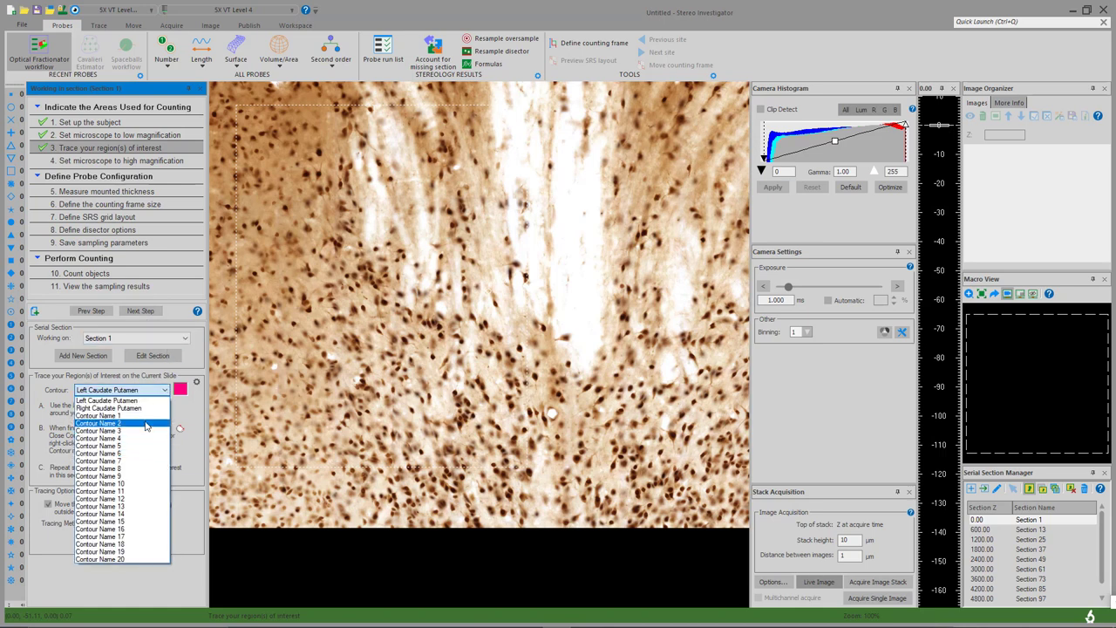
{"action": "left_click", "coordinate": [146, 417]}
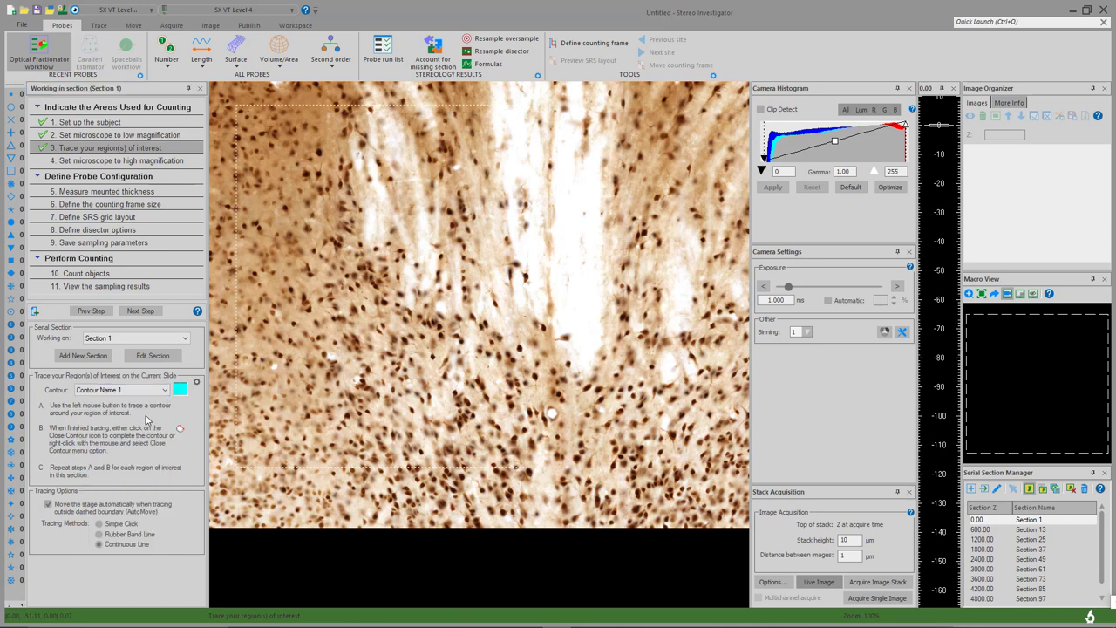
{"action": "left_click", "coordinate": [197, 385]}
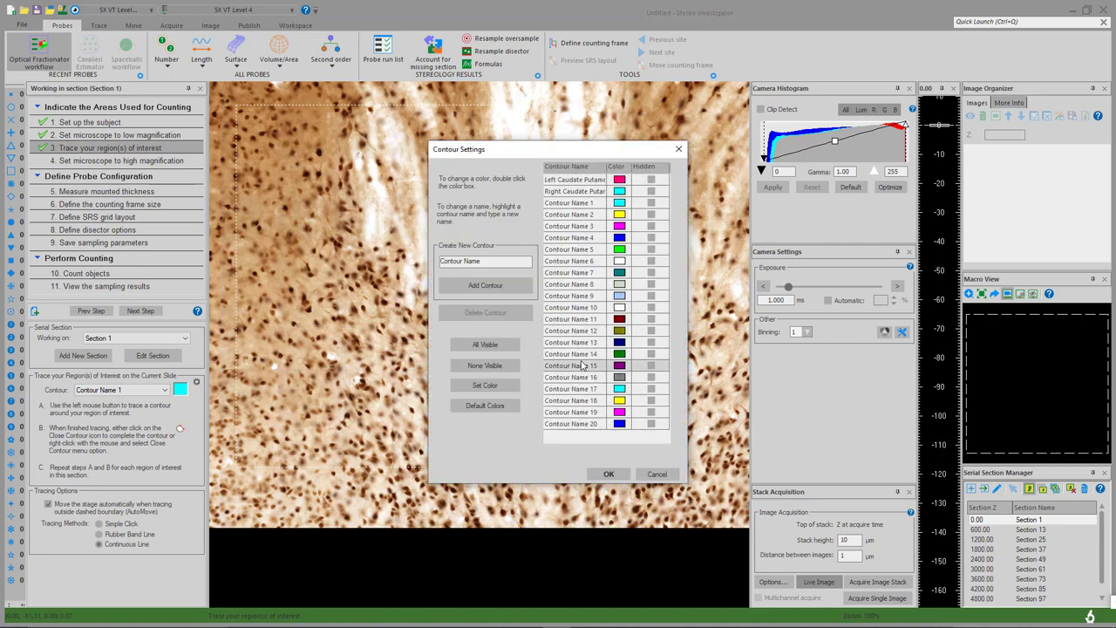
{"action": "left_click", "coordinate": [656, 475]}
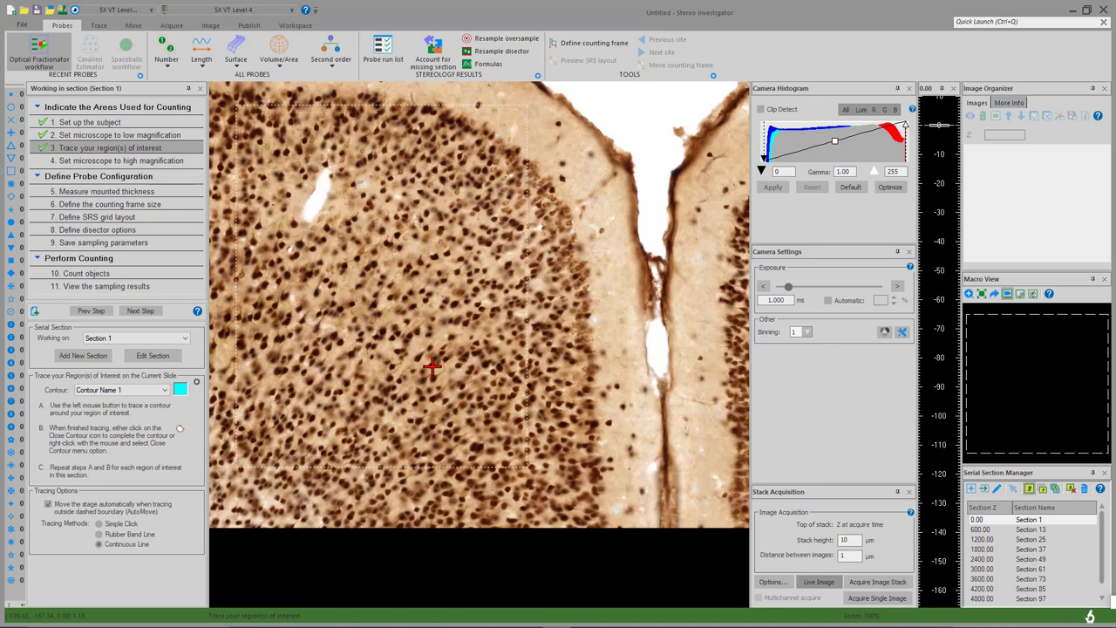
Trace a continuous contour around the cortical region of interest in Section 1 and close it.
{"action": "left_click", "coordinate": [506, 137]}
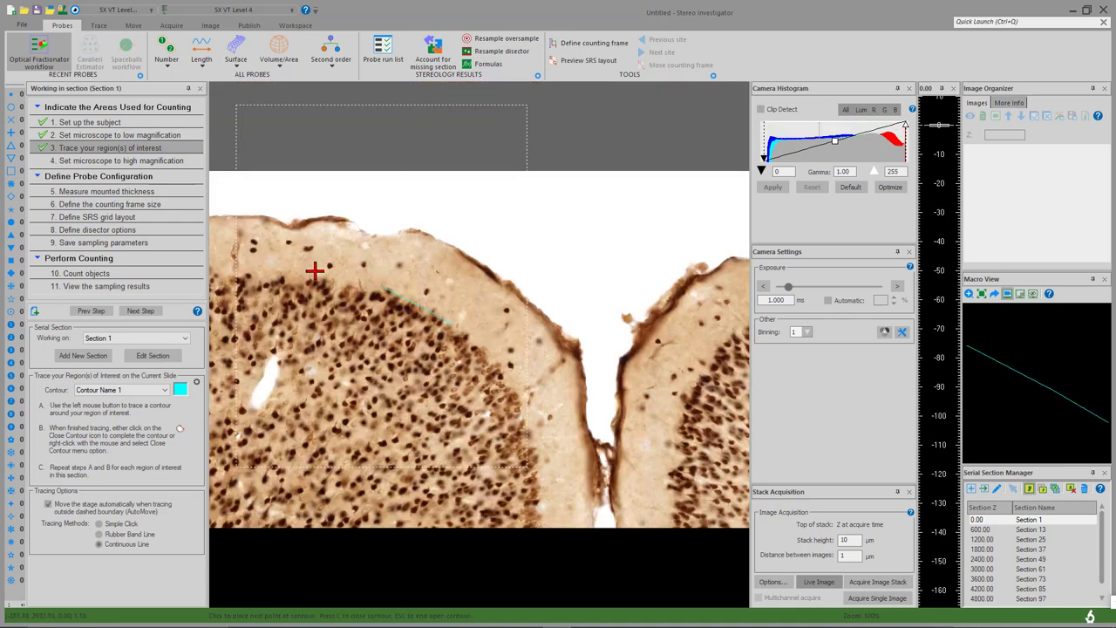
{"action": "left_click_drag", "start_coordinate": [315, 270], "coordinate": [224, 272]}
{"action": "left_click_drag", "start_coordinate": [273, 299], "coordinate": [230, 291]}
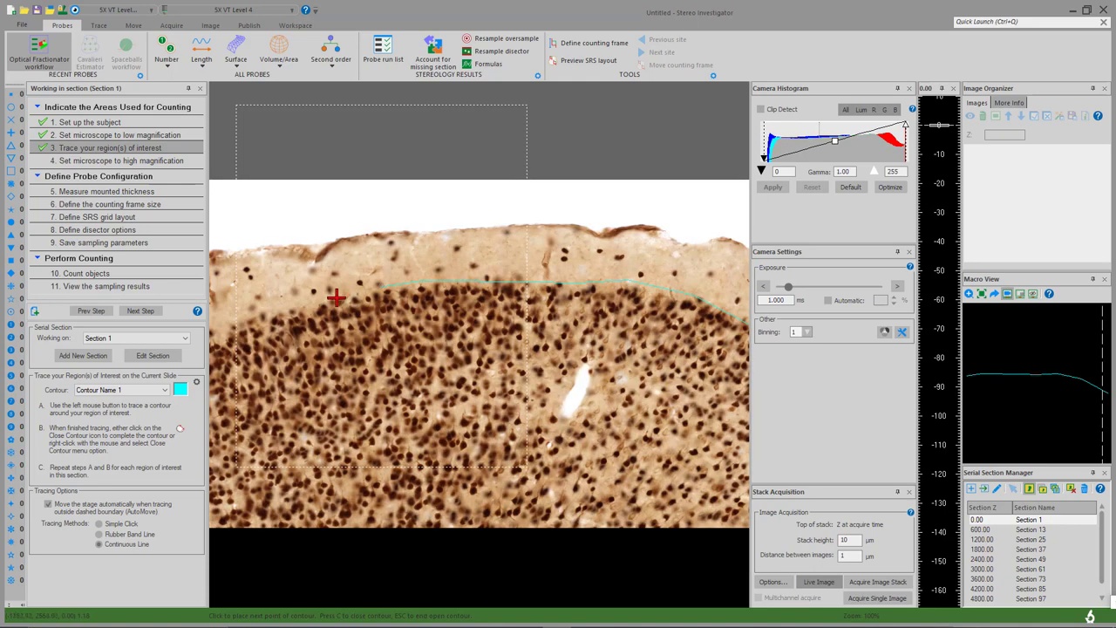
{"action": "mouse_move", "coordinate": [343, 294]}
{"action": "left_mouse_down"}
{"action": "mouse_move", "coordinate": [346, 490]}
{"action": "mouse_move", "coordinate": [409, 465]}
{"action": "mouse_move", "coordinate": [384, 407]}
{"action": "mouse_move", "coordinate": [388, 425]}
{"action": "mouse_move", "coordinate": [451, 442]}
{"action": "mouse_move", "coordinate": [475, 475]}
{"action": "mouse_move", "coordinate": [471, 488]}
{"action": "mouse_move", "coordinate": [490, 492]}
{"action": "mouse_move", "coordinate": [384, 303]}
{"action": "mouse_move", "coordinate": [388, 376]}
{"action": "mouse_move", "coordinate": [364, 412]}
{"action": "mouse_move", "coordinate": [453, 390]}
{"action": "mouse_move", "coordinate": [532, 474]}
{"action": "mouse_move", "coordinate": [480, 379]}
{"action": "mouse_move", "coordinate": [479, 340]}
{"action": "mouse_move", "coordinate": [538, 366]}
{"action": "mouse_move", "coordinate": [586, 310]}
{"action": "left_mouse_up"}
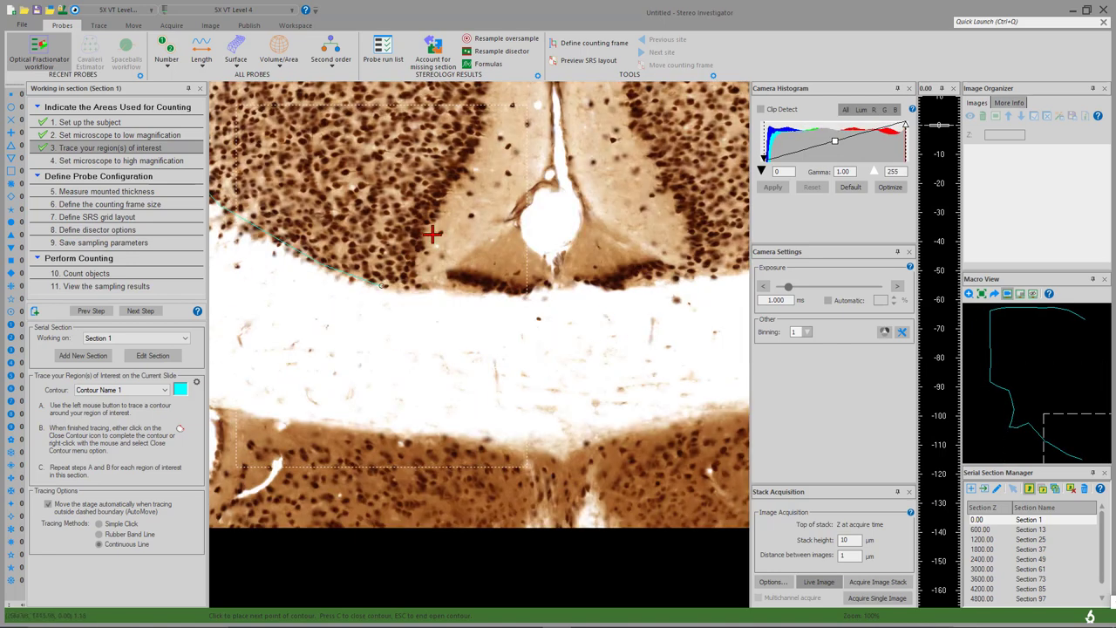
{"action": "left_click", "coordinate": [420, 290]}
{"action": "mouse_move", "coordinate": [440, 209]}
{"action": "left_mouse_down"}
{"action": "mouse_move", "coordinate": [492, 137]}
{"action": "mouse_move", "coordinate": [476, 127]}
{"action": "mouse_move", "coordinate": [490, 127]}
{"action": "mouse_move", "coordinate": [485, 99]}
{"action": "mouse_move", "coordinate": [481, 173]}
{"action": "mouse_move", "coordinate": [436, 222]}
{"action": "mouse_move", "coordinate": [399, 202]}
{"action": "mouse_move", "coordinate": [369, 104]}
{"action": "mouse_move", "coordinate": [412, 128]}
{"action": "left_mouse_up"}
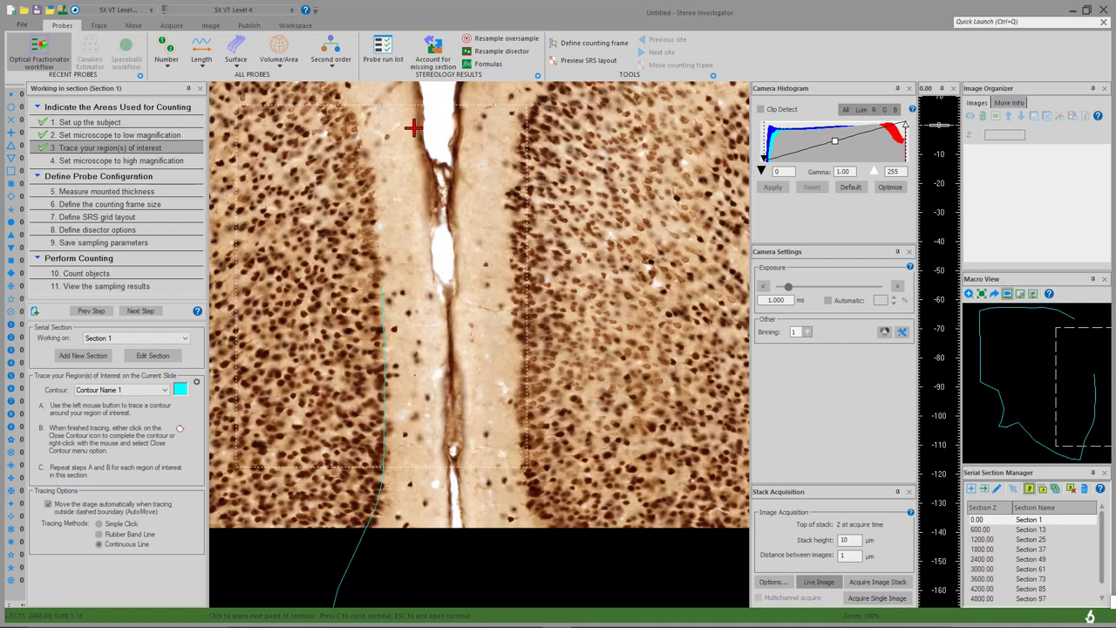
{"action": "left_click_drag", "start_coordinate": [370, 254], "coordinate": [373, 180]}
{"action": "mouse_move", "coordinate": [353, 105]}
{"action": "left_mouse_down"}
{"action": "mouse_move", "coordinate": [399, 259]}
{"action": "mouse_move", "coordinate": [374, 274]}
{"action": "mouse_move", "coordinate": [364, 262]}
{"action": "left_mouse_up"}
{"action": "right_click", "coordinate": [364, 261]}
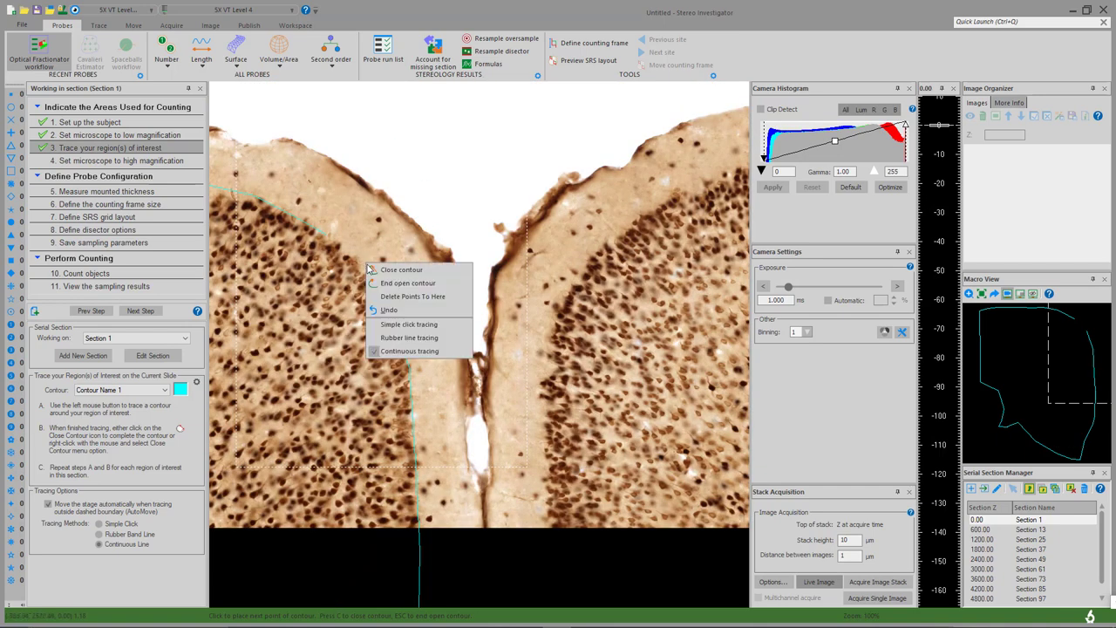
{"action": "left_click", "coordinate": [414, 271]}
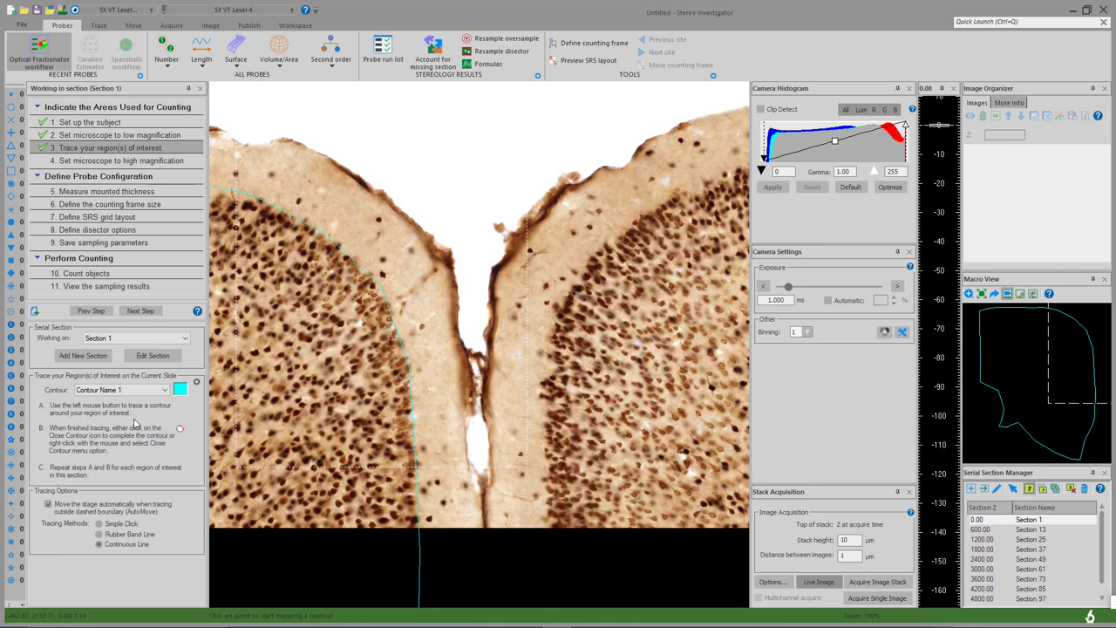
Advance the workflow to the high magnification setup and set the high mag objective to 80X VT Level 0.
{"action": "left_click", "coordinate": [140, 311]}
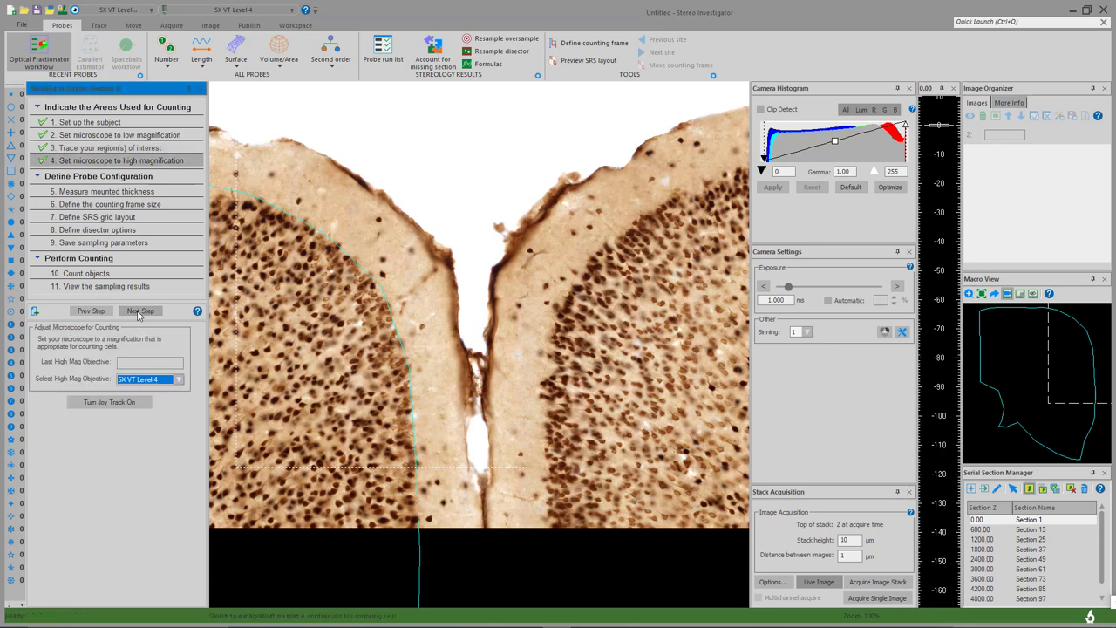
{"action": "left_click", "coordinate": [169, 382]}
{"action": "left_click", "coordinate": [162, 391]}
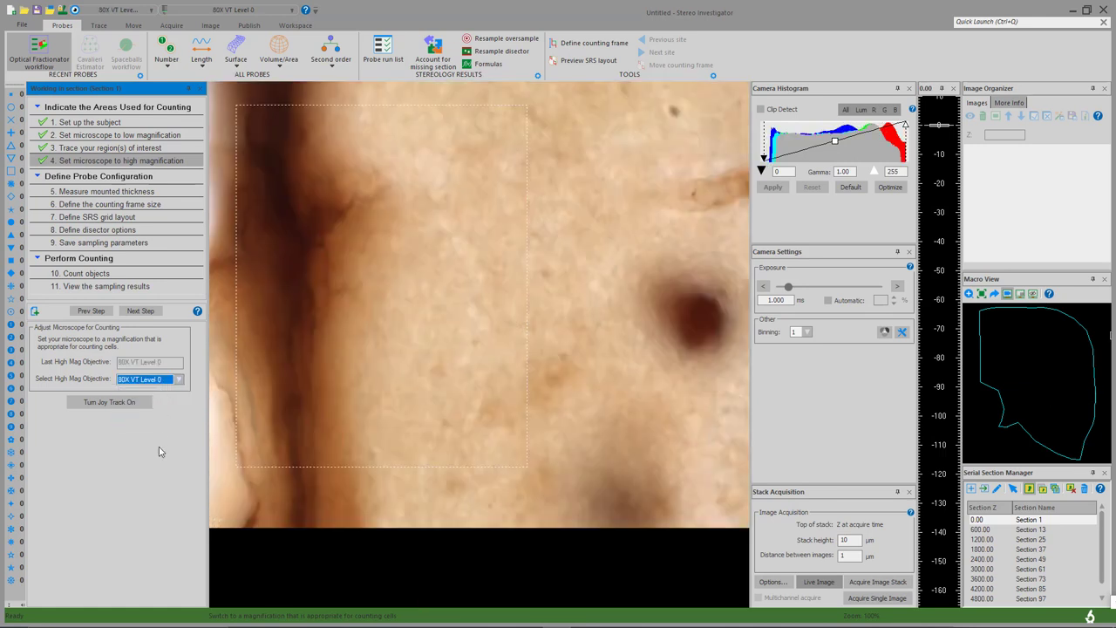
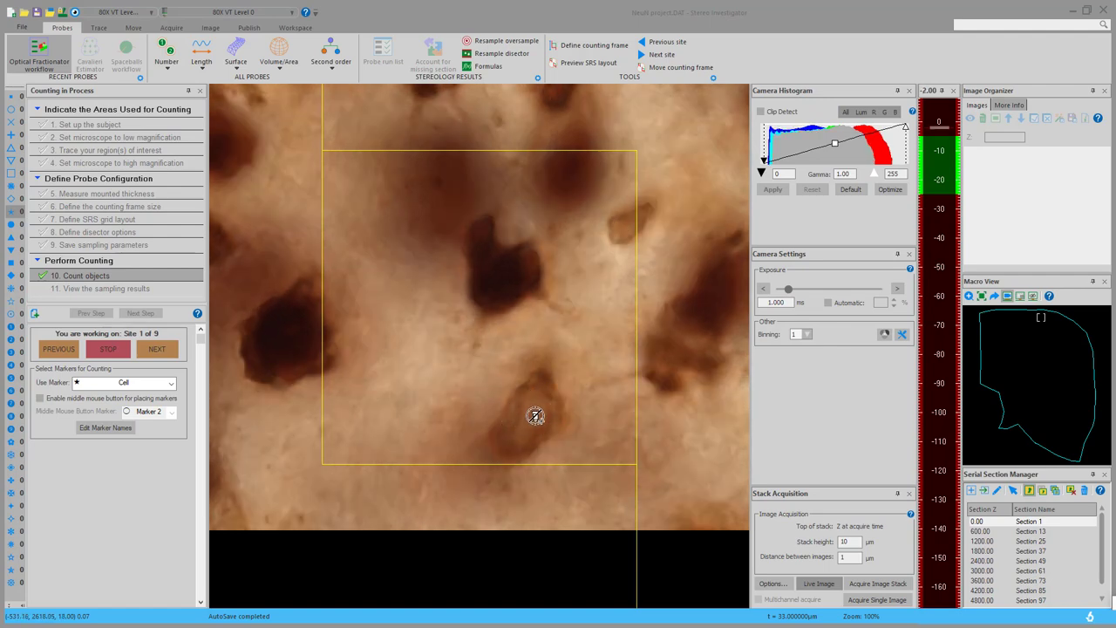
Focus down through the disector at site 1 and mark the cell crossing the counting frame's upper green line as Cell.
{"action": "scroll", "coordinate": [532, 415], "scroll_direction": "down", "scroll_amount": 2}
{"action": "scroll", "coordinate": [534, 415], "scroll_direction": "down", "scroll_amount": 1}
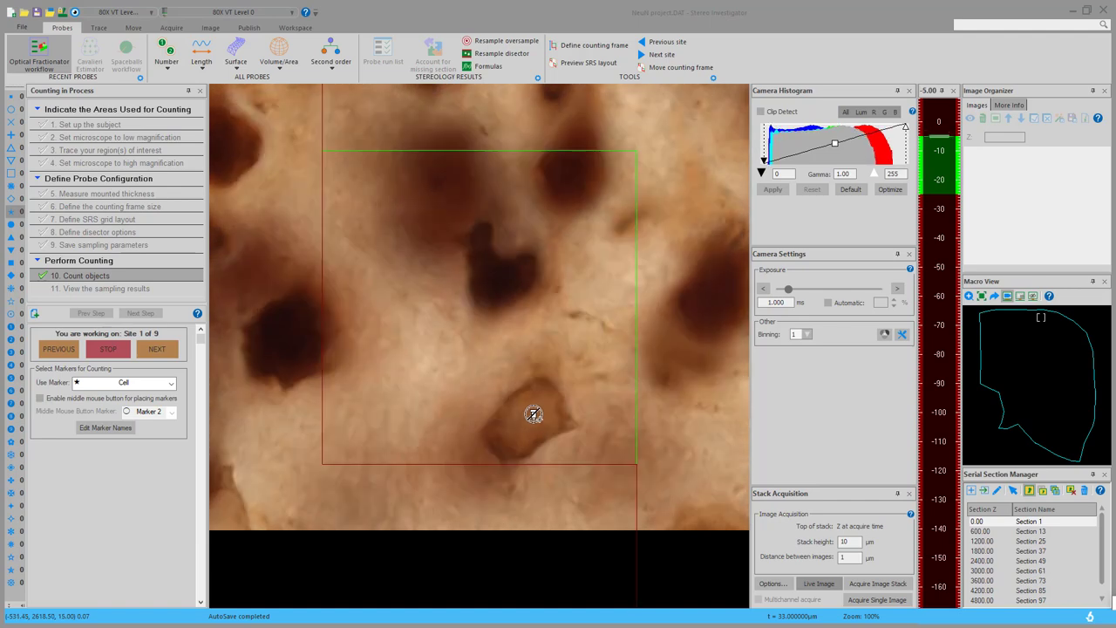
{"action": "scroll", "coordinate": [505, 276], "scroll_direction": "up", "scroll_amount": 4}
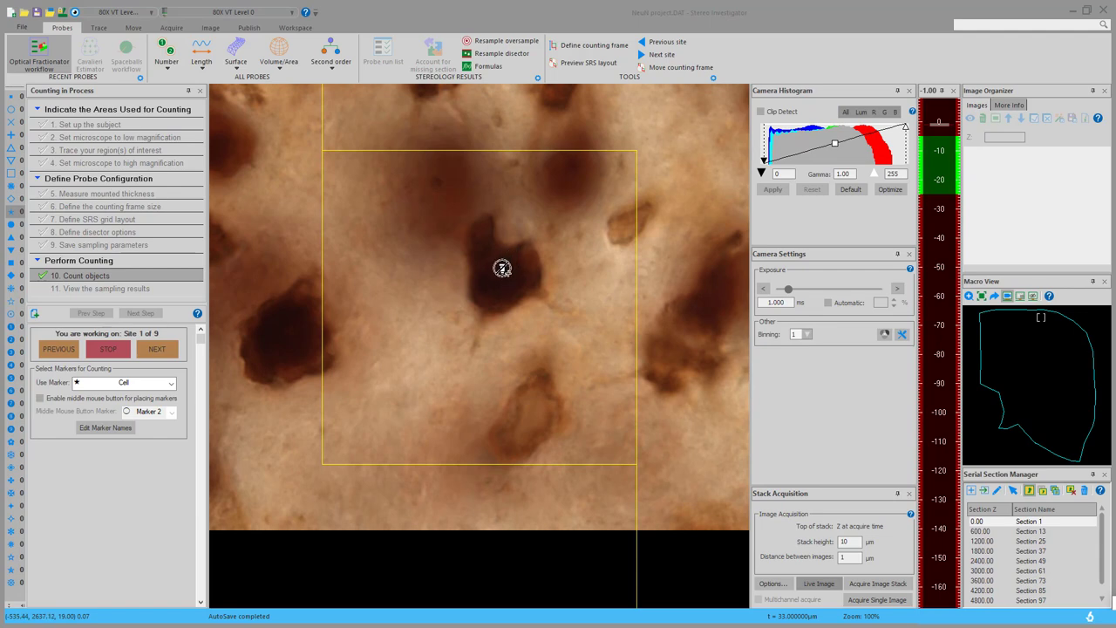
{"action": "scroll", "coordinate": [495, 246], "scroll_direction": "down", "scroll_amount": 2}
{"action": "scroll", "coordinate": [453, 183], "scroll_direction": "down", "scroll_amount": 9}
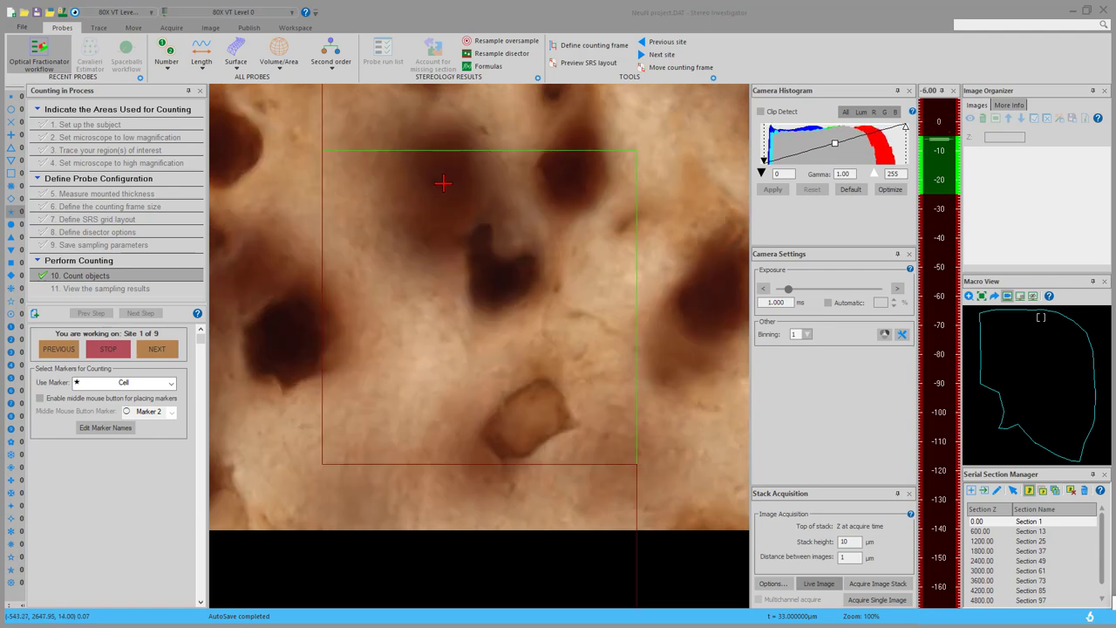
{"action": "scroll", "coordinate": [447, 163], "scroll_direction": "down", "scroll_amount": 1}
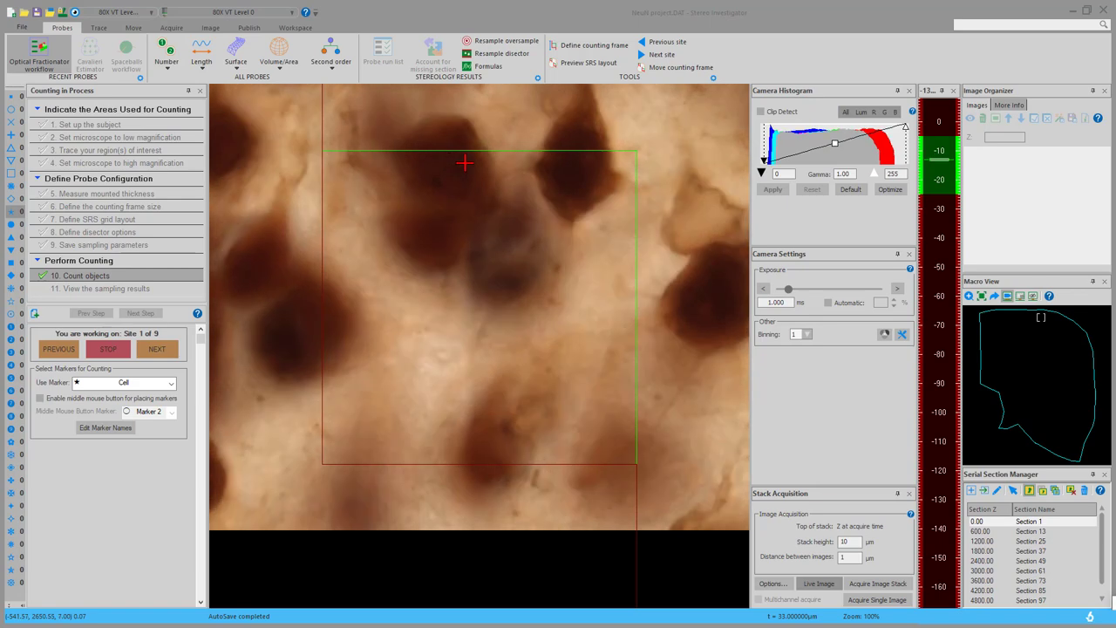
{"action": "scroll", "coordinate": [441, 162], "scroll_direction": "up", "scroll_amount": 1}
{"action": "scroll", "coordinate": [445, 162], "scroll_direction": "down", "scroll_amount": 1}
{"action": "left_click", "coordinate": [445, 161]}
Focus deeper at site 1 and place a Cell marker on the dark cell just below the first marked one.
{"action": "scroll", "coordinate": [453, 209], "scroll_direction": "down", "scroll_amount": 2}
{"action": "scroll", "coordinate": [440, 218], "scroll_direction": "down", "scroll_amount": 2}
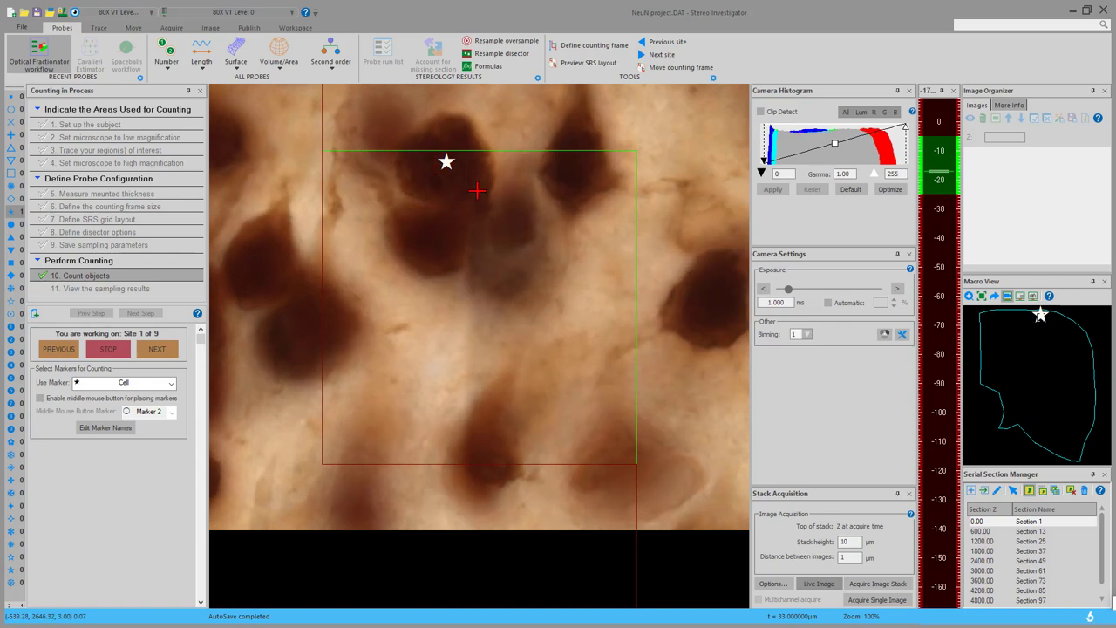
{"action": "left_click", "coordinate": [429, 239]}
Check the site 1 cells through the depth and mark the cell at the upper right of the counting frame as Cell.
{"action": "scroll", "coordinate": [457, 213], "scroll_direction": "up", "scroll_amount": 3}
{"action": "scroll", "coordinate": [457, 213], "scroll_direction": "down", "scroll_amount": 8}
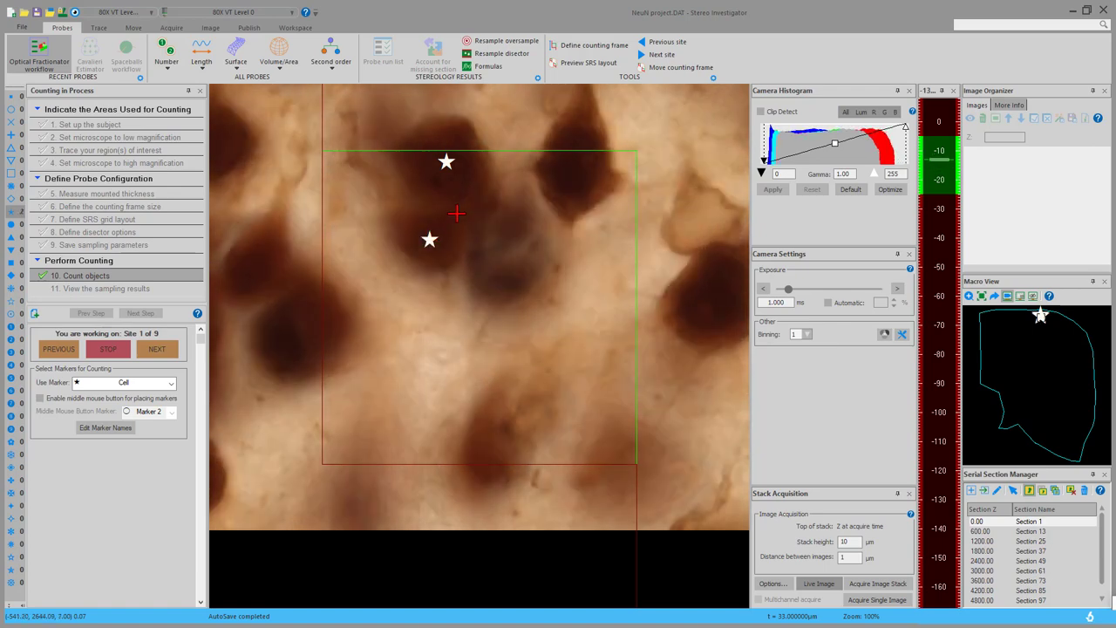
{"action": "scroll", "coordinate": [465, 210], "scroll_direction": "down", "scroll_amount": 3}
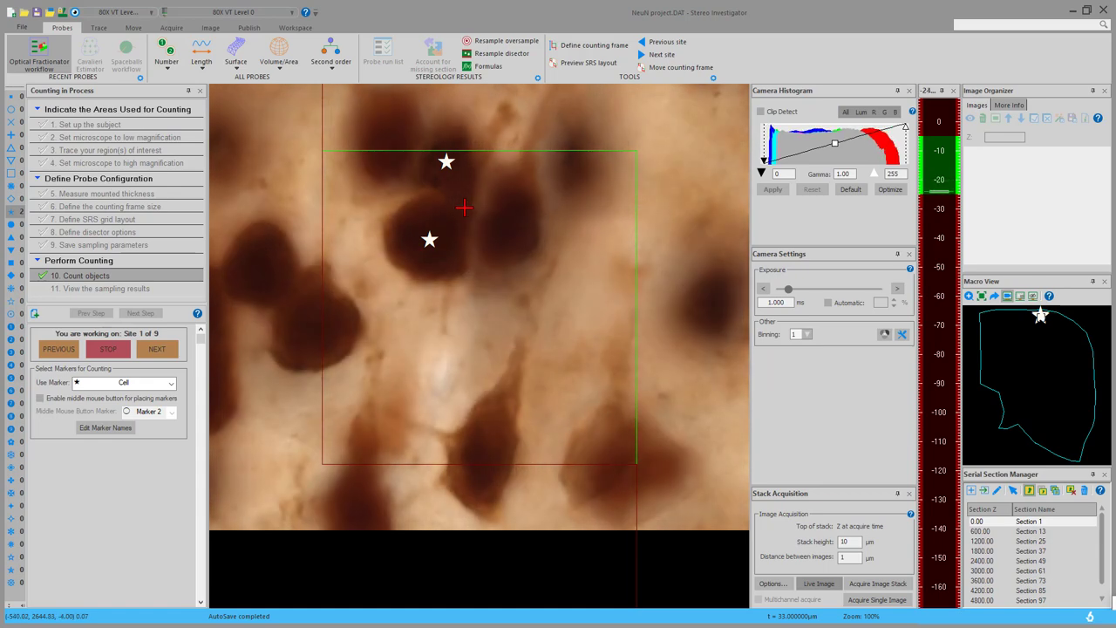
{"action": "scroll", "coordinate": [433, 194], "scroll_direction": "up", "scroll_amount": 7}
{"action": "scroll", "coordinate": [434, 195], "scroll_direction": "up", "scroll_amount": 4}
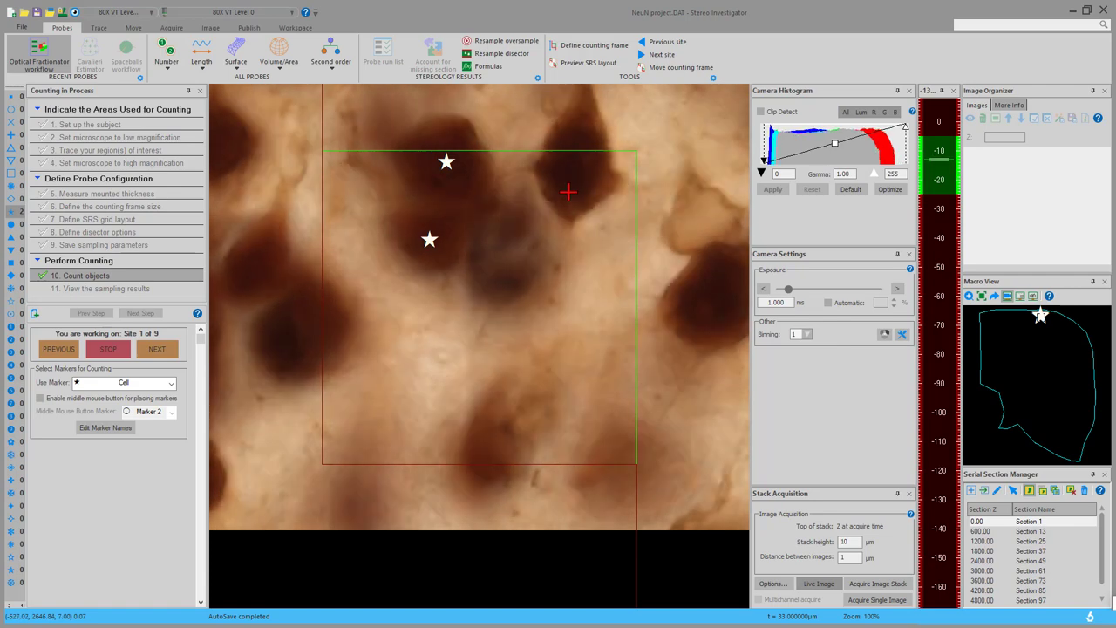
{"action": "left_click", "coordinate": [575, 166]}
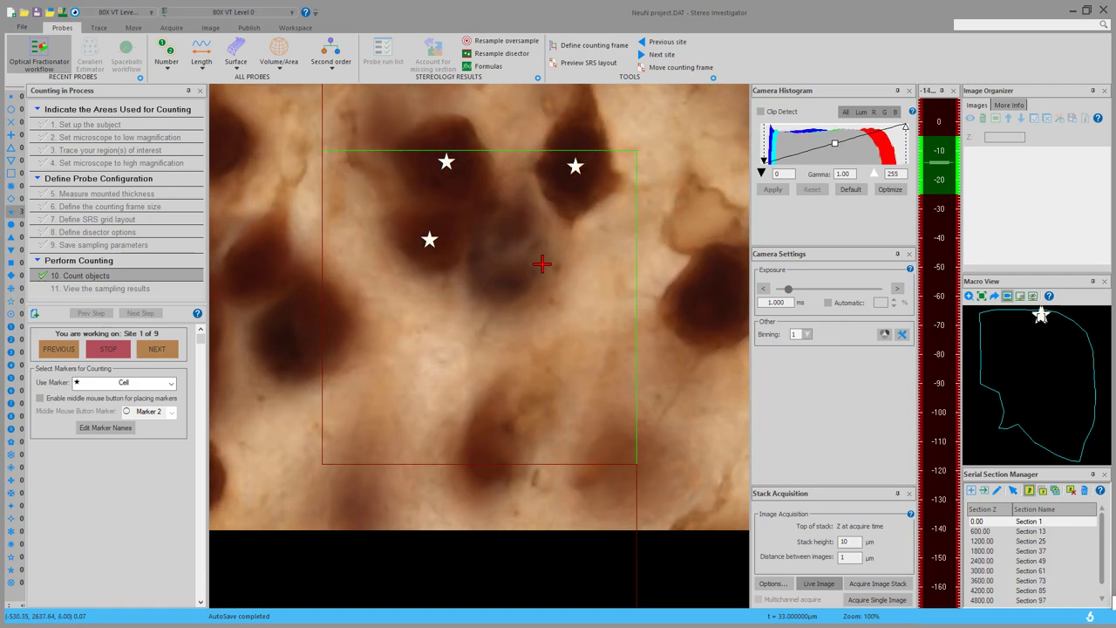
Examine the unmarked cells at site 1 against the disector's guard zones and the frame's red exclusion lines by focusing through the section.
{"action": "scroll", "coordinate": [537, 342], "scroll_direction": "up", "scroll_amount": 2}
{"action": "scroll", "coordinate": [533, 334], "scroll_direction": "up", "scroll_amount": 2}
{"action": "scroll", "coordinate": [534, 334], "scroll_direction": "up", "scroll_amount": 8}
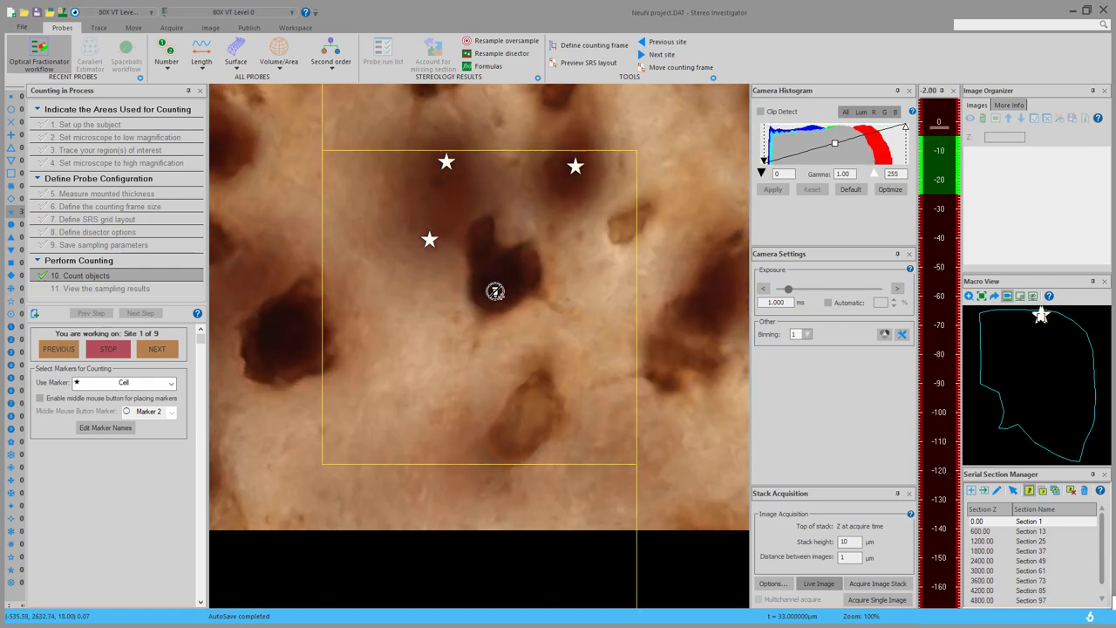
{"action": "scroll", "coordinate": [560, 324], "scroll_direction": "down", "scroll_amount": 8}
{"action": "scroll", "coordinate": [560, 323], "scroll_direction": "down", "scroll_amount": 11}
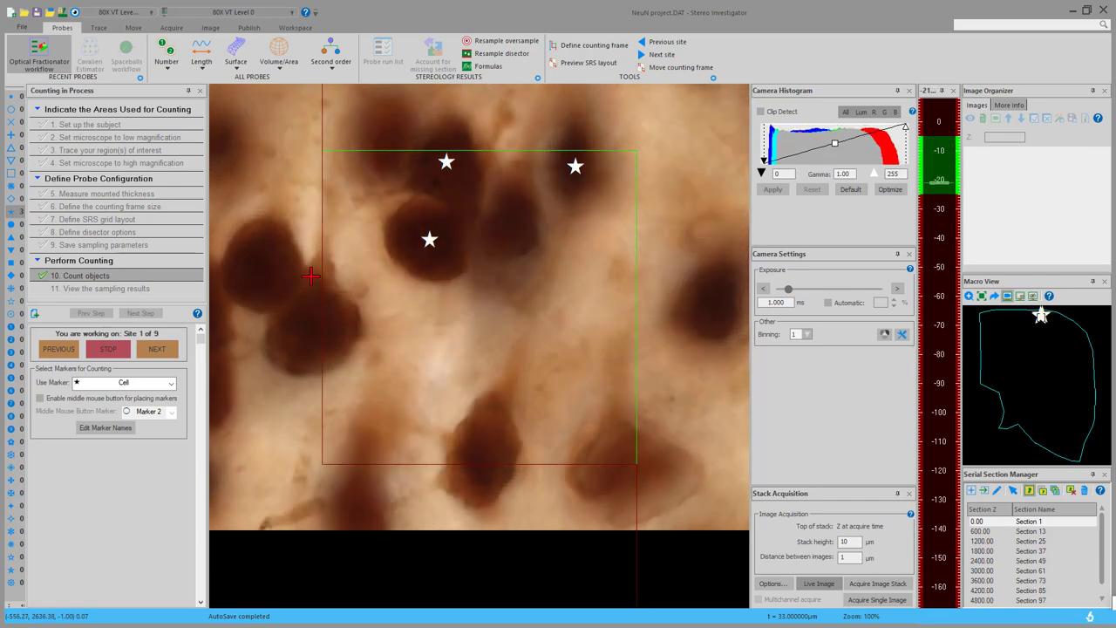
{"action": "scroll", "coordinate": [575, 416], "scroll_direction": "down", "scroll_amount": 4}
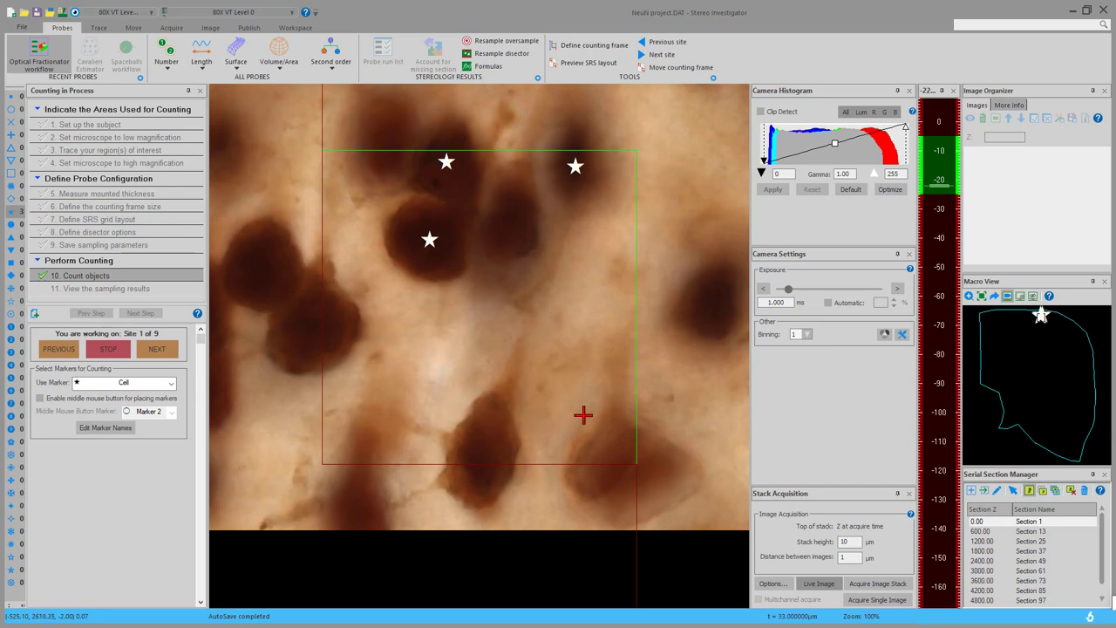
{"action": "scroll", "coordinate": [578, 451], "scroll_direction": "up", "scroll_amount": 1}
{"action": "scroll", "coordinate": [386, 488], "scroll_direction": "down", "scroll_amount": 1}
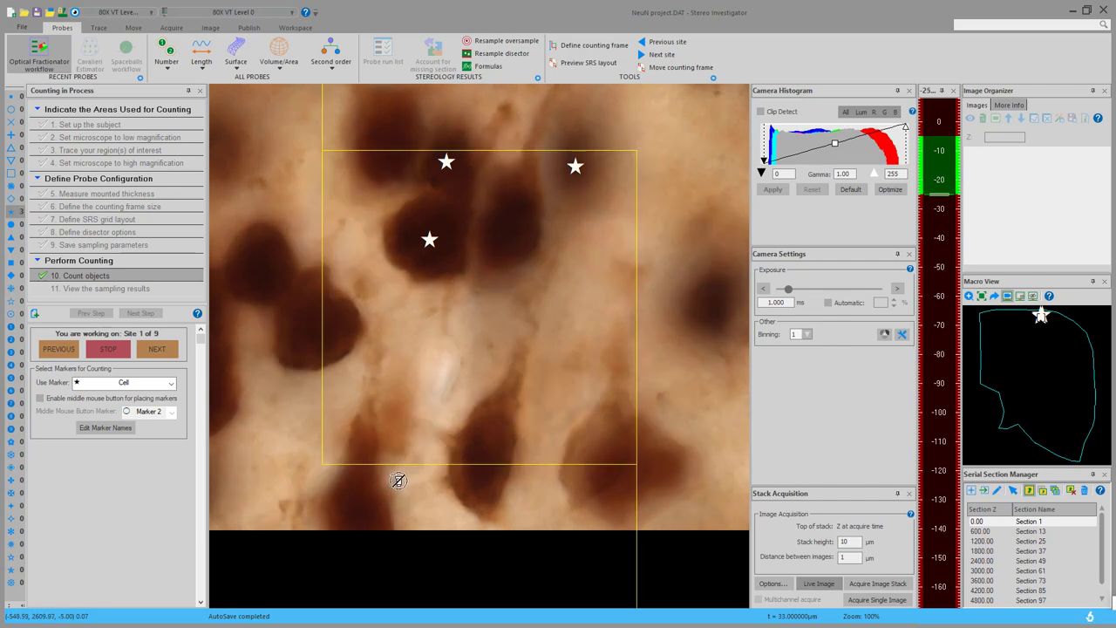
{"action": "scroll", "coordinate": [417, 474], "scroll_direction": "down", "scroll_amount": 1}
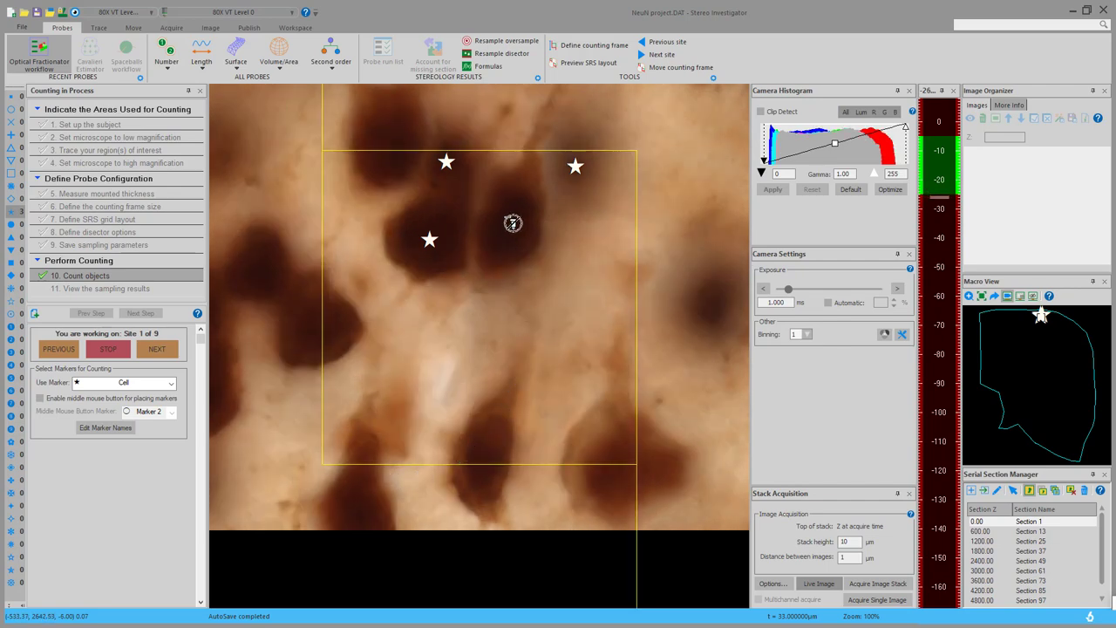
{"action": "scroll", "coordinate": [532, 375], "scroll_direction": "up", "scroll_amount": 1}
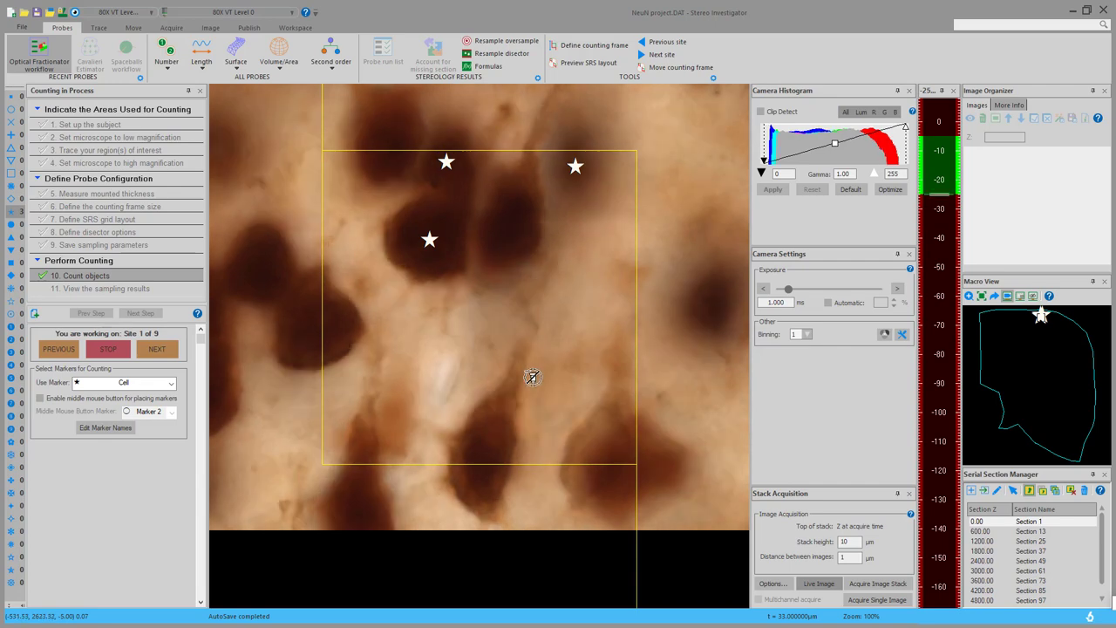
{"action": "scroll", "coordinate": [531, 376], "scroll_direction": "up", "scroll_amount": 7}
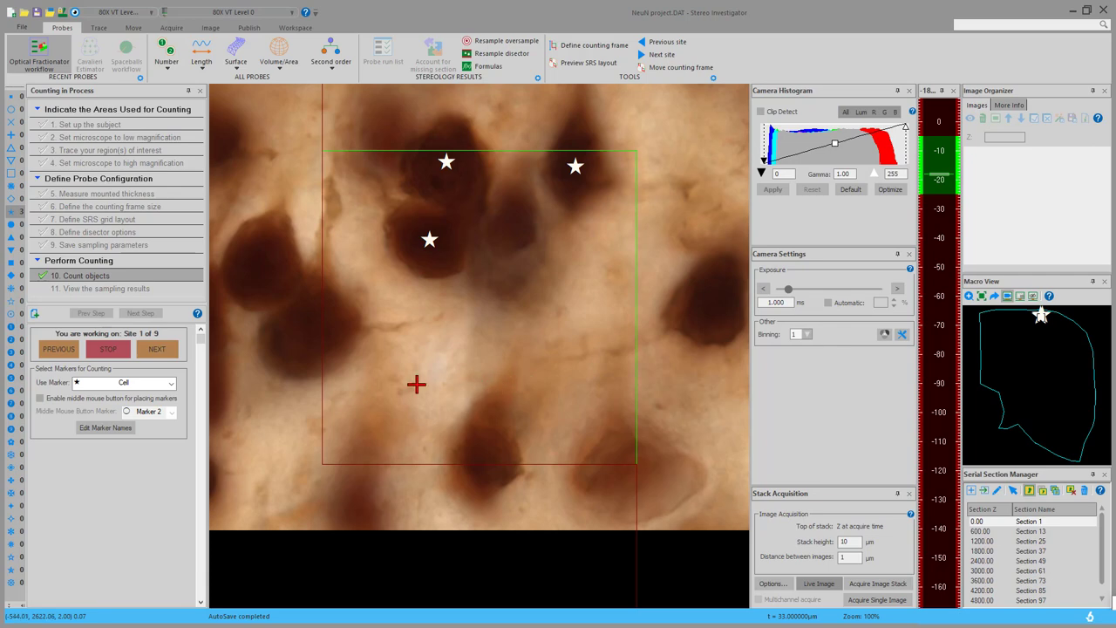
Move to site 2 and set the section's top focus and its bottom focus about 32 µm deeper.
{"action": "left_click", "coordinate": [159, 349]}
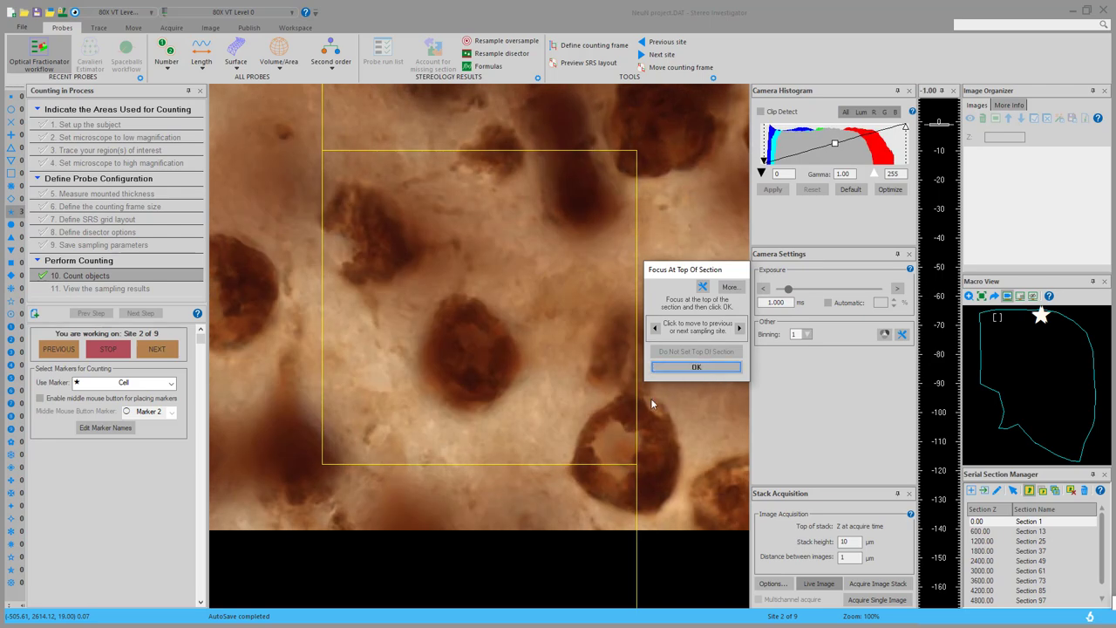
{"action": "left_click", "coordinate": [694, 366]}
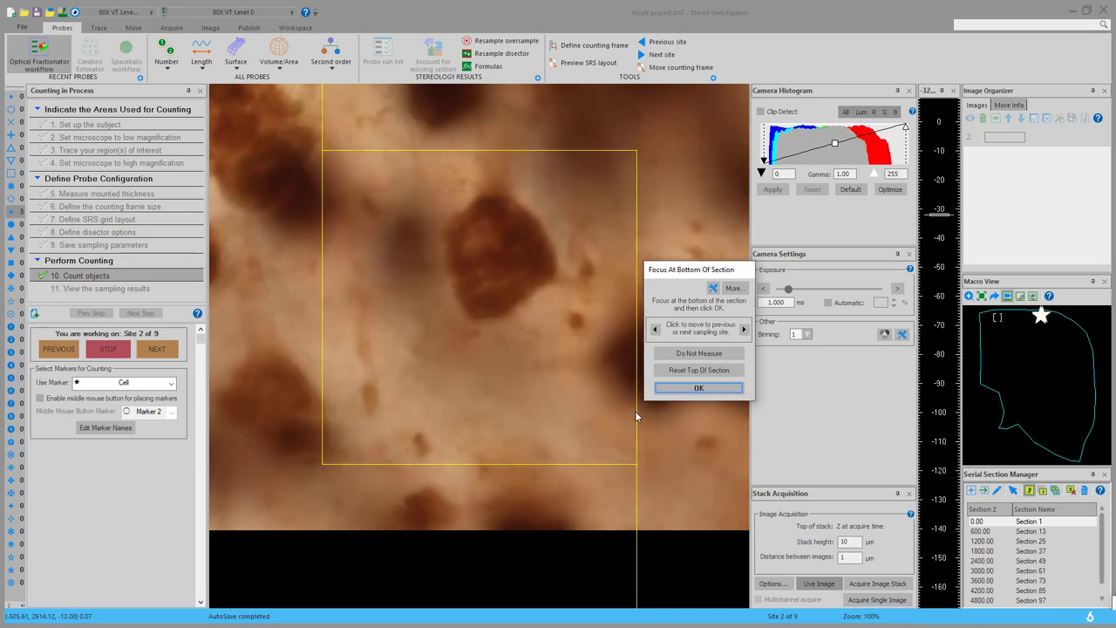
{"action": "left_click", "coordinate": [697, 387]}
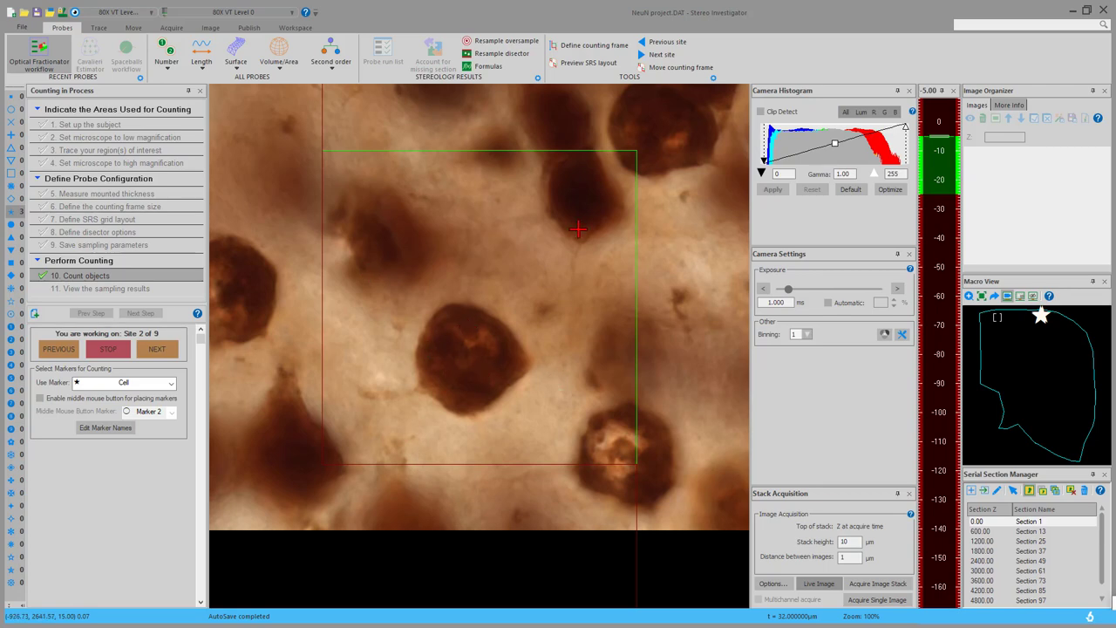
Focus through the disector at site 2 and place a Cell marker on the elongated dark cell in the counting frame's upper left area.
{"action": "scroll", "coordinate": [506, 309], "scroll_direction": "up", "scroll_amount": 4}
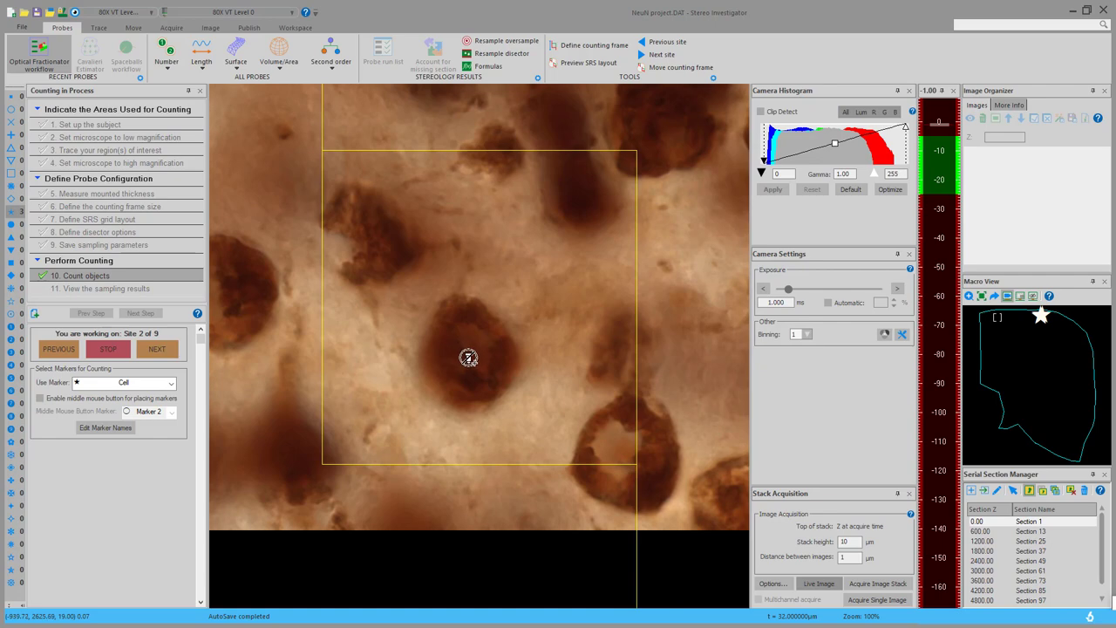
{"action": "scroll", "coordinate": [468, 366], "scroll_direction": "down", "scroll_amount": 5}
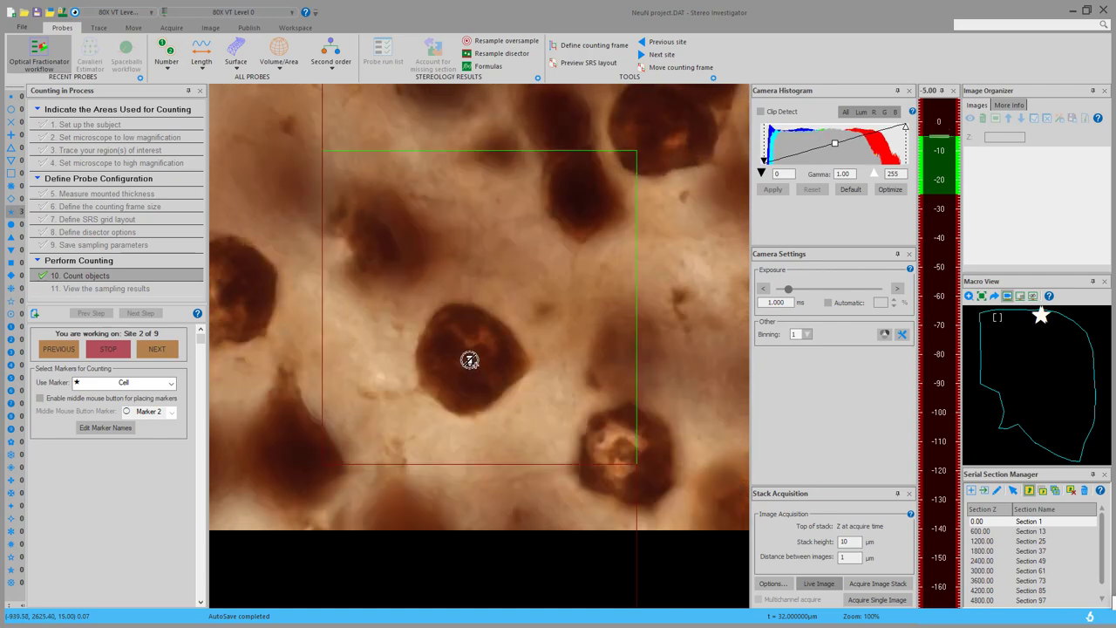
{"action": "scroll", "coordinate": [568, 301], "scroll_direction": "up", "scroll_amount": 6}
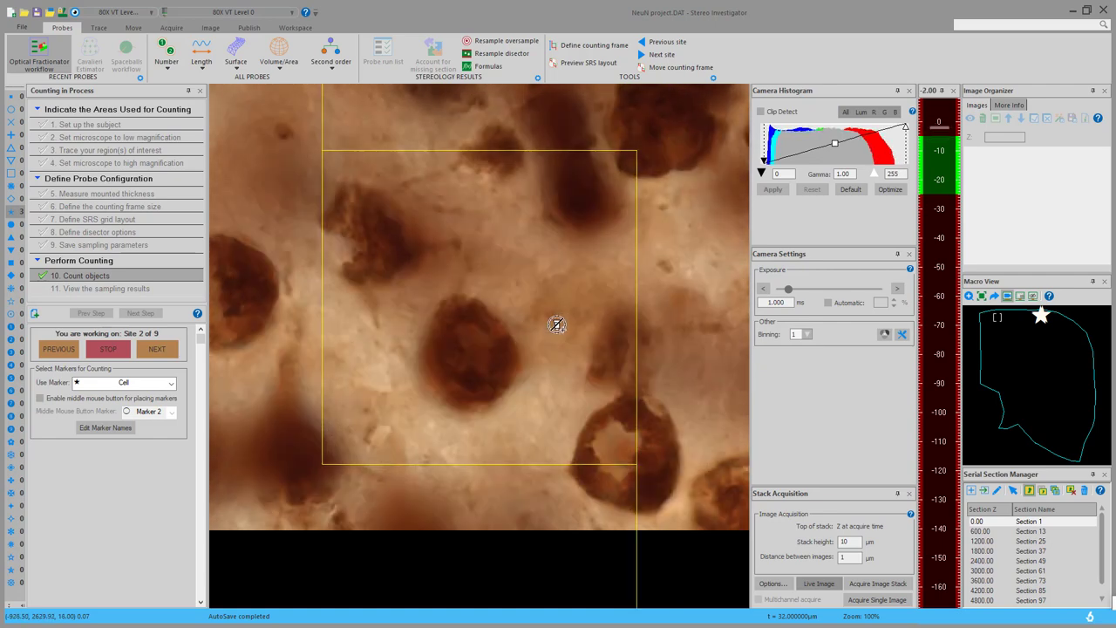
{"action": "scroll", "coordinate": [589, 244], "scroll_direction": "down", "scroll_amount": 6}
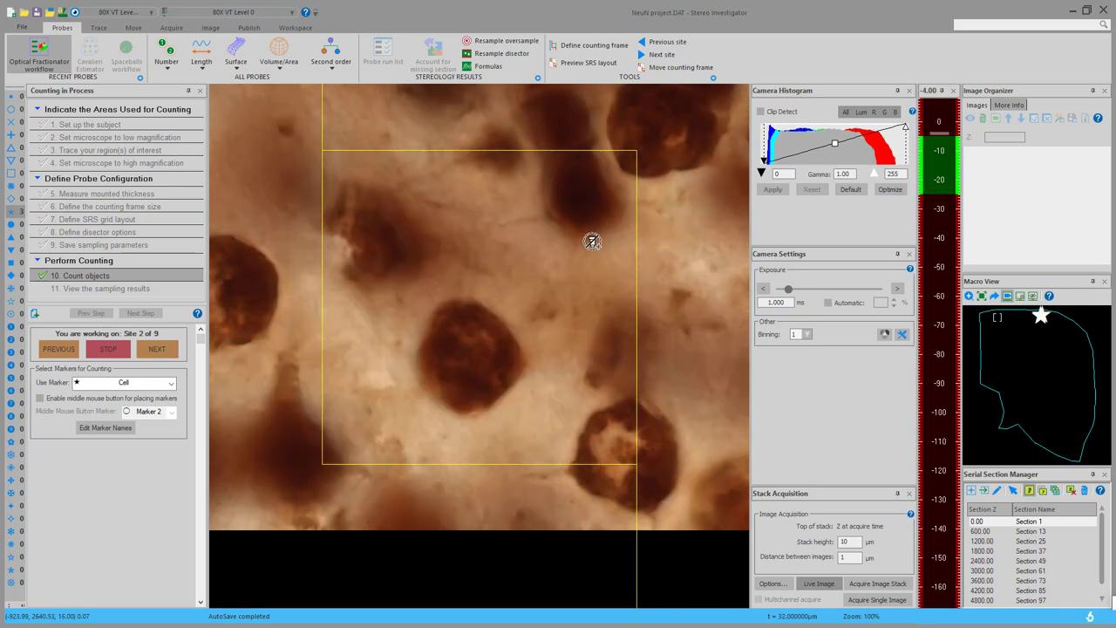
{"action": "scroll", "coordinate": [598, 238], "scroll_direction": "up", "scroll_amount": 1}
{"action": "scroll", "coordinate": [597, 239], "scroll_direction": "down", "scroll_amount": 1}
{"action": "scroll", "coordinate": [596, 235], "scroll_direction": "down", "scroll_amount": 1}
{"action": "scroll", "coordinate": [596, 236], "scroll_direction": "down", "scroll_amount": 7}
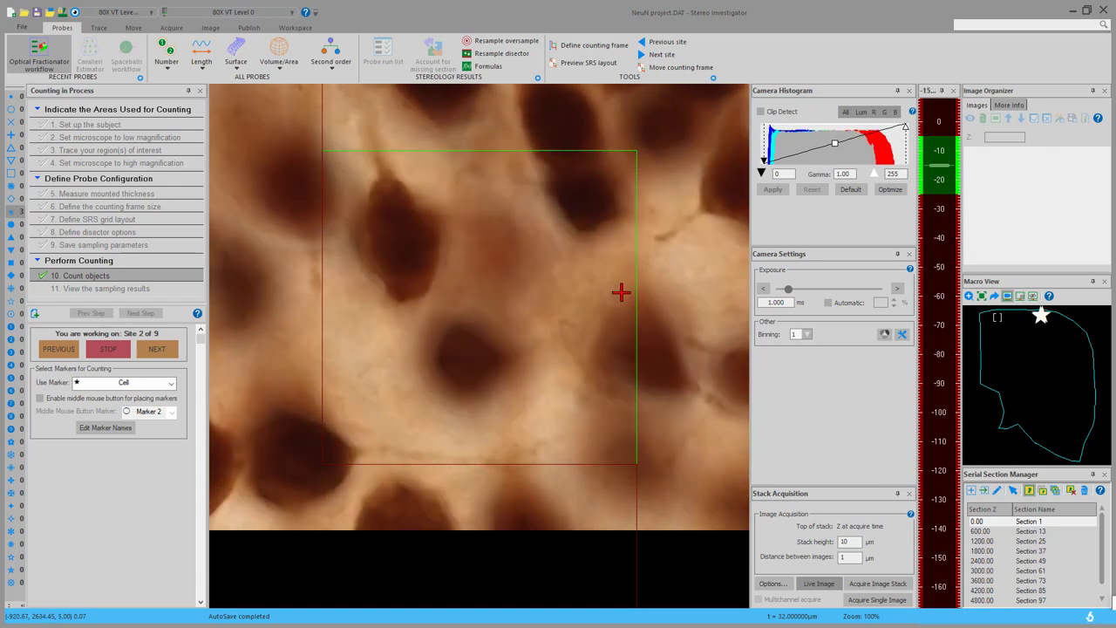
{"action": "left_click", "coordinate": [398, 250]}
Focus deeper at site 2 and place a Cell marker on the cell touching the counting frame's right green line.
{"action": "scroll", "coordinate": [645, 349], "scroll_direction": "down", "scroll_amount": 3}
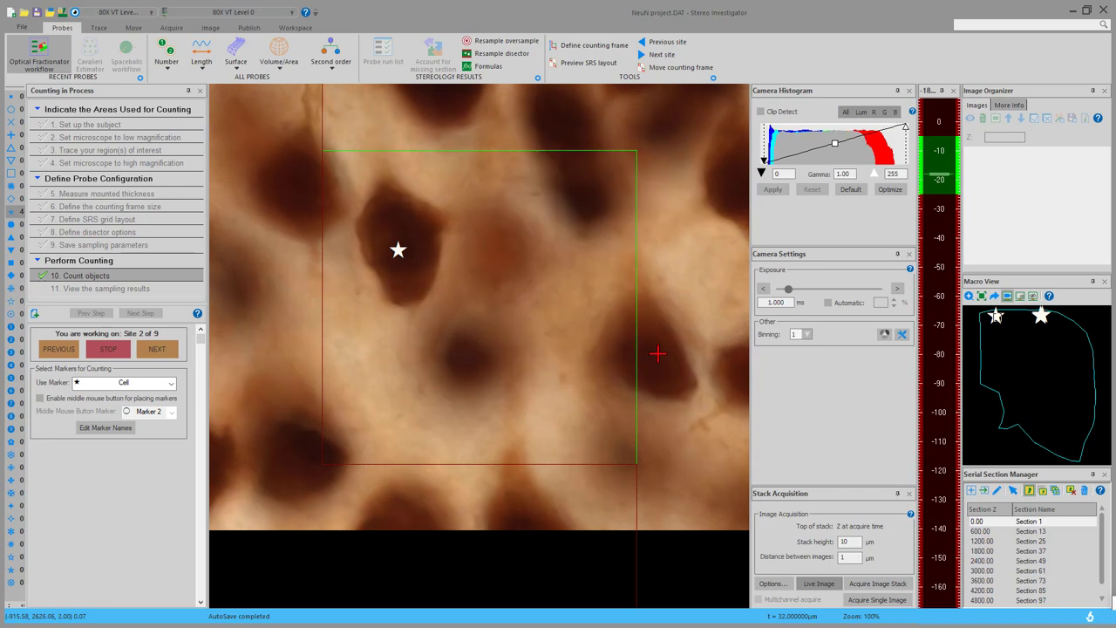
{"action": "scroll", "coordinate": [657, 353], "scroll_direction": "down", "scroll_amount": 5}
{"action": "left_click", "coordinate": [655, 352]}
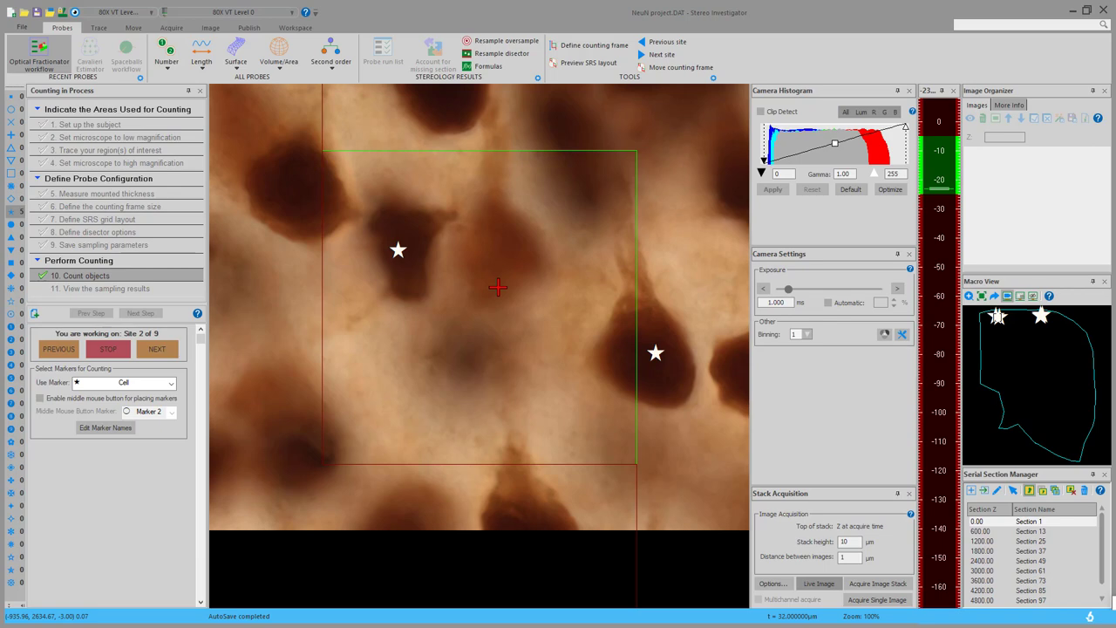
Open the Sample-OF-Cav.ASC data file from the Desktop without saving the current counting data to a new file.
{"action": "scroll", "coordinate": [497, 286], "scroll_direction": "down", "scroll_amount": 4}
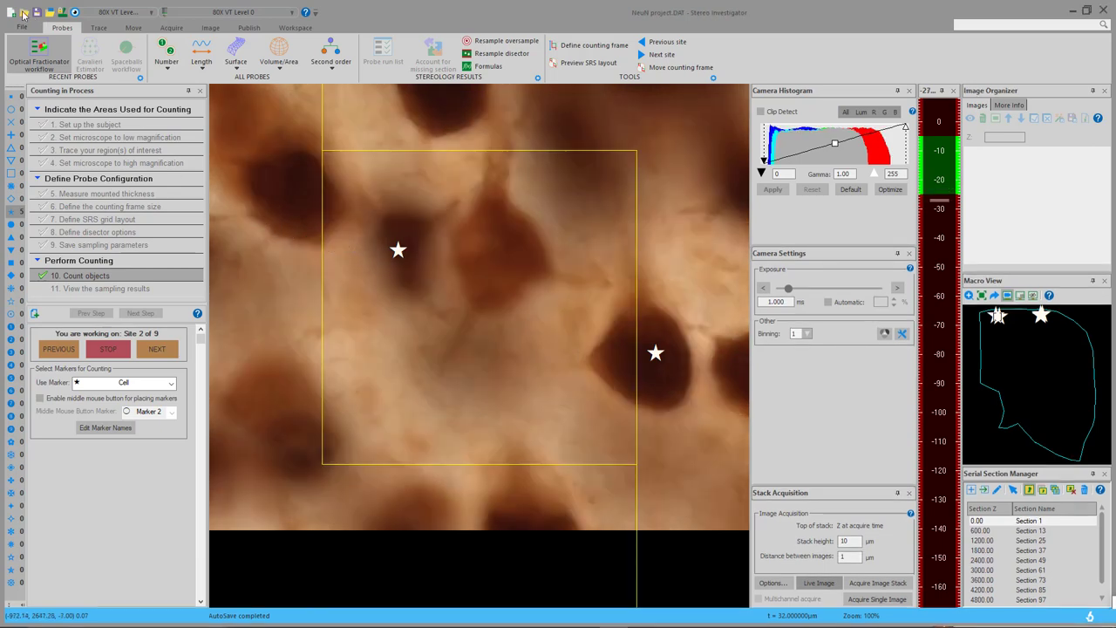
{"action": "left_click", "coordinate": [24, 13]}
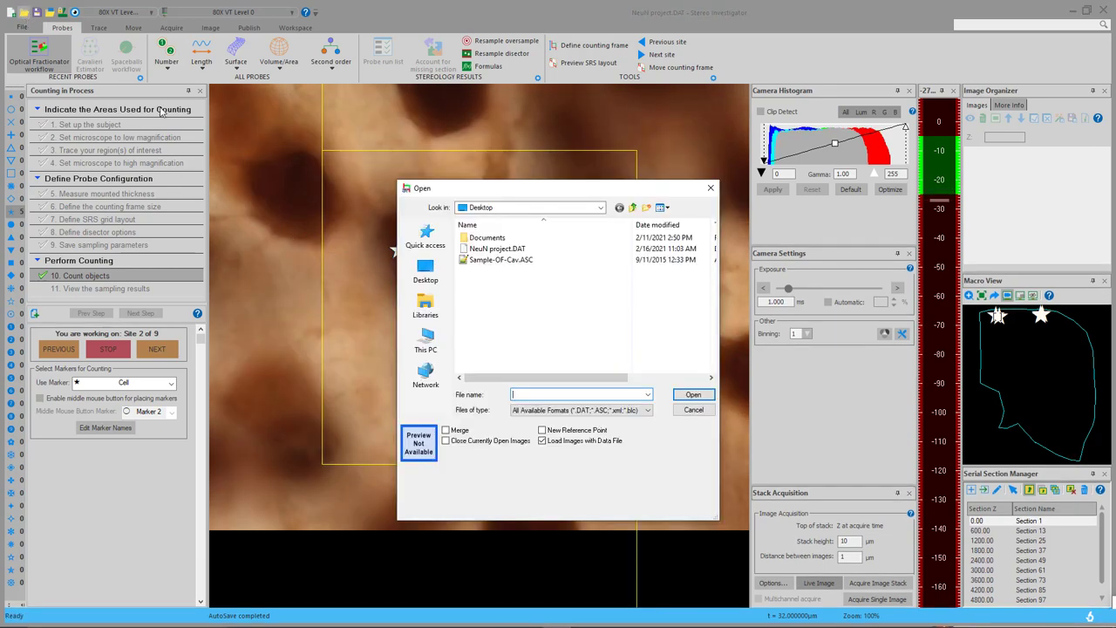
{"action": "double_click", "coordinate": [491, 261]}
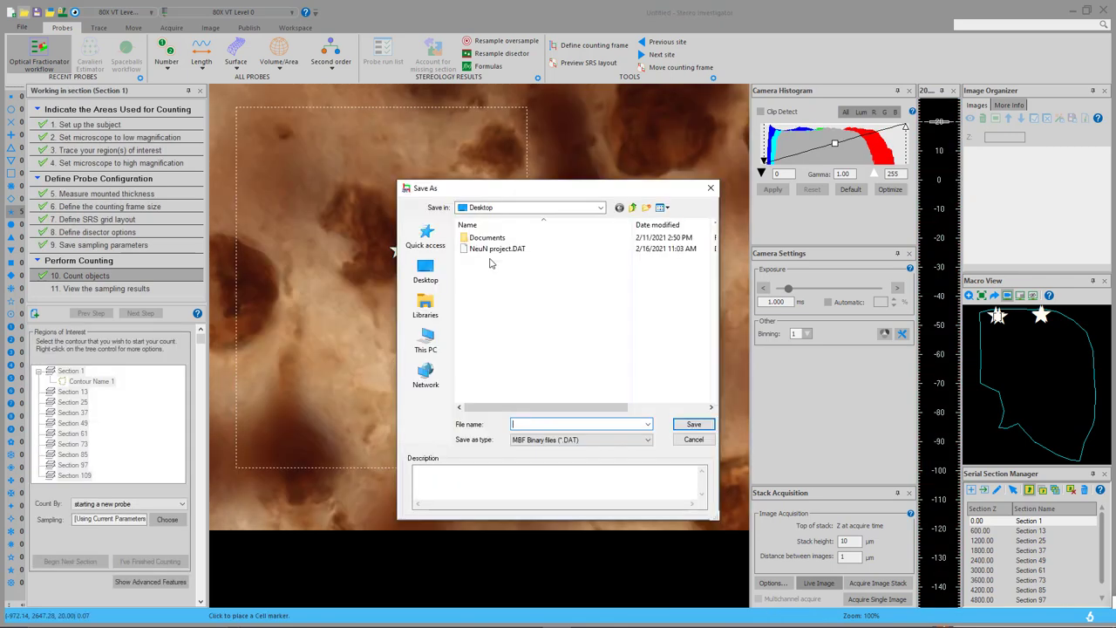
{"action": "left_click", "coordinate": [694, 440]}
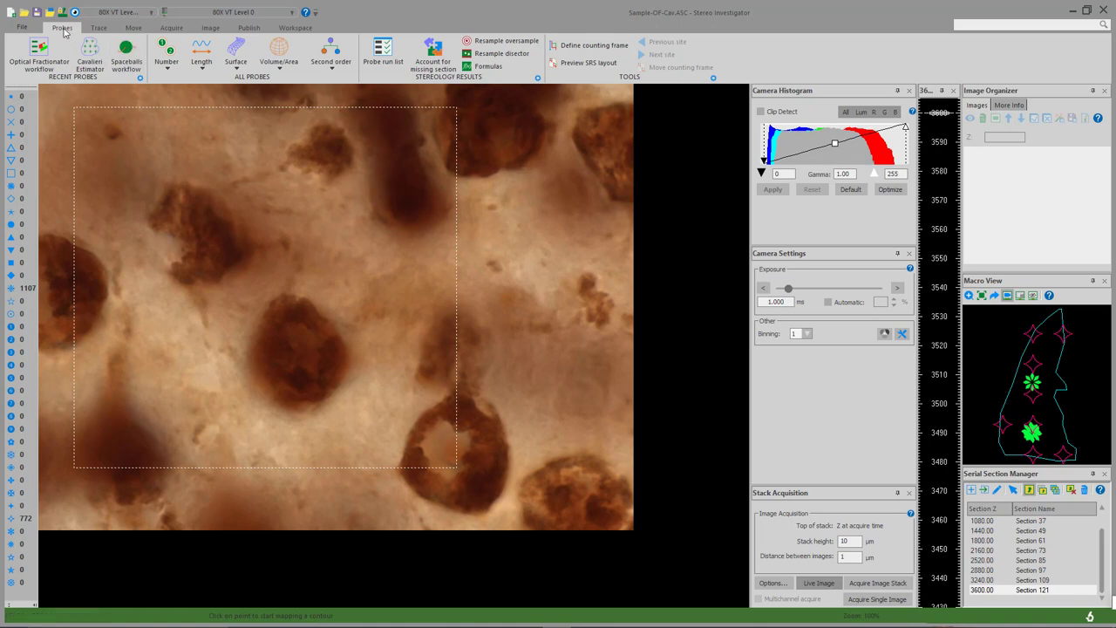
Show the combined sampling results for all Optical Fractionator runs in the probe run list, using a section interval of 12.
{"action": "left_click", "coordinate": [386, 61]}
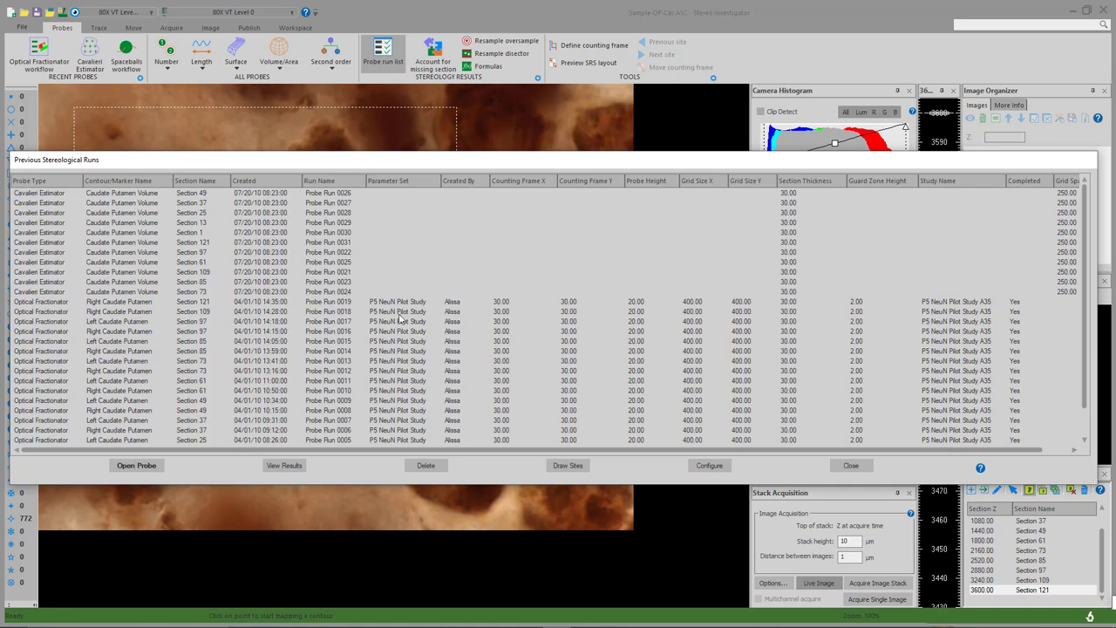
{"action": "left_click", "coordinate": [103, 303]}
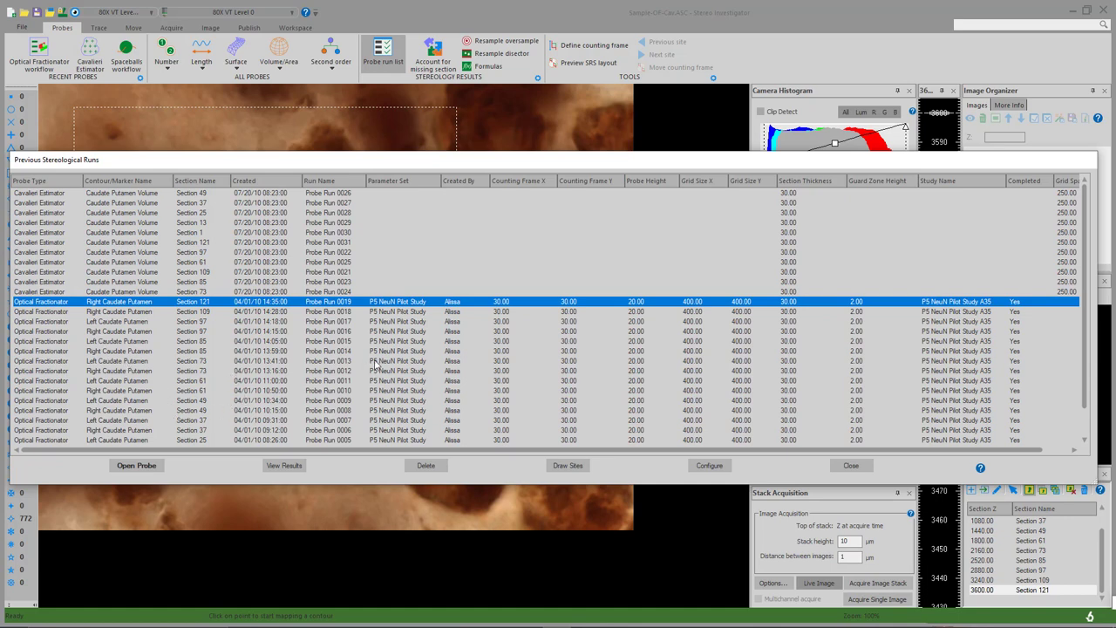
{"action": "scroll", "coordinate": [375, 381], "scroll_direction": "down", "scroll_amount": 2}
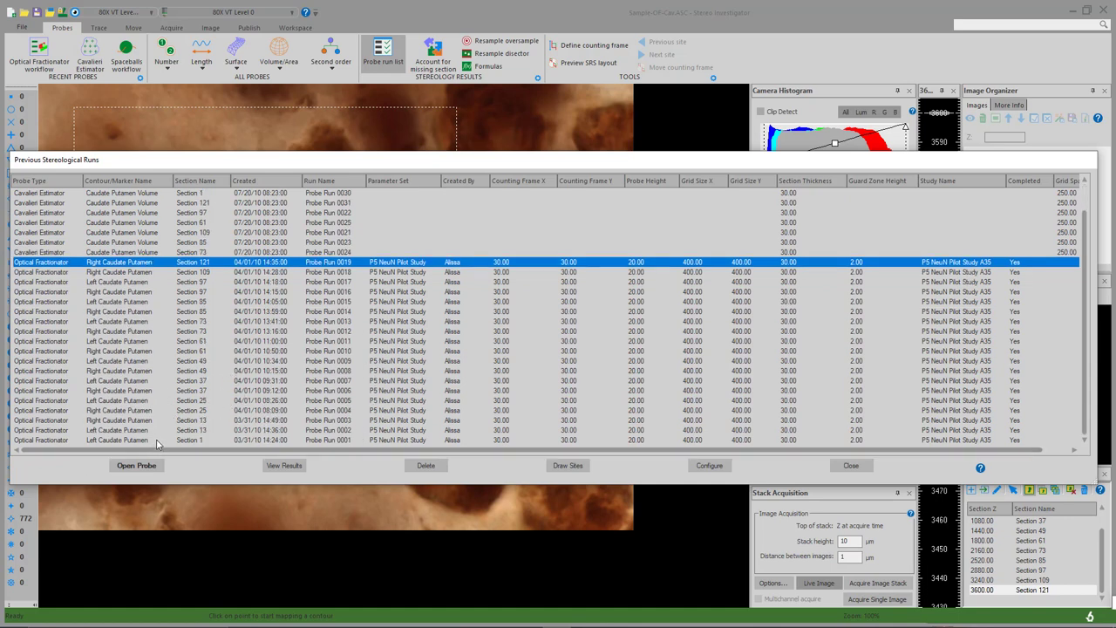
{"action": "left_click", "coordinate": [157, 440], "text": "shift"}
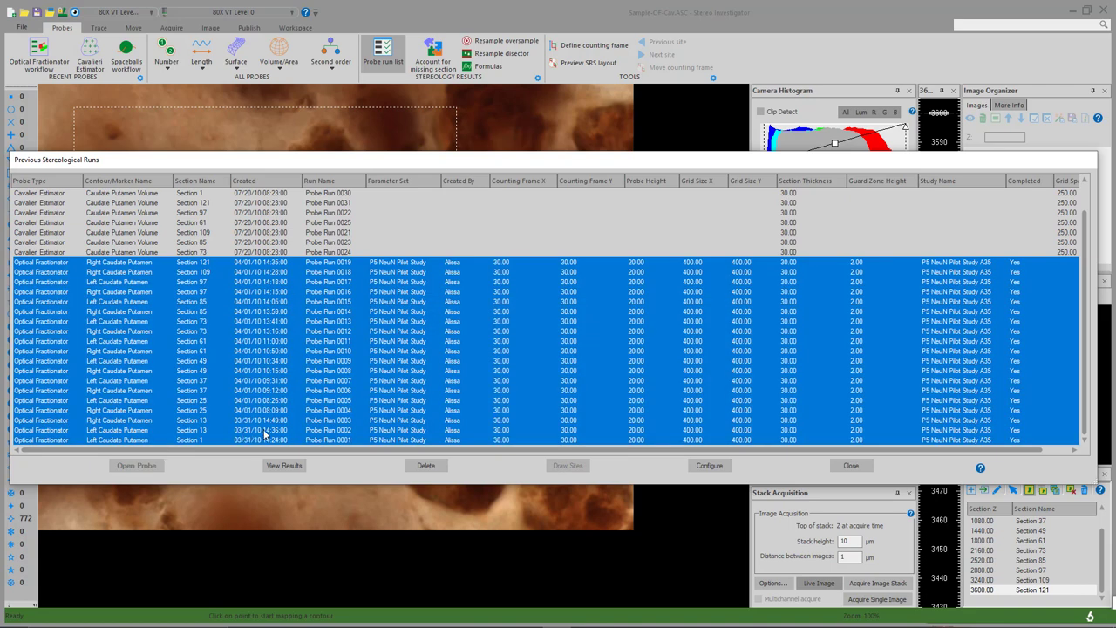
{"action": "left_click", "coordinate": [283, 467]}
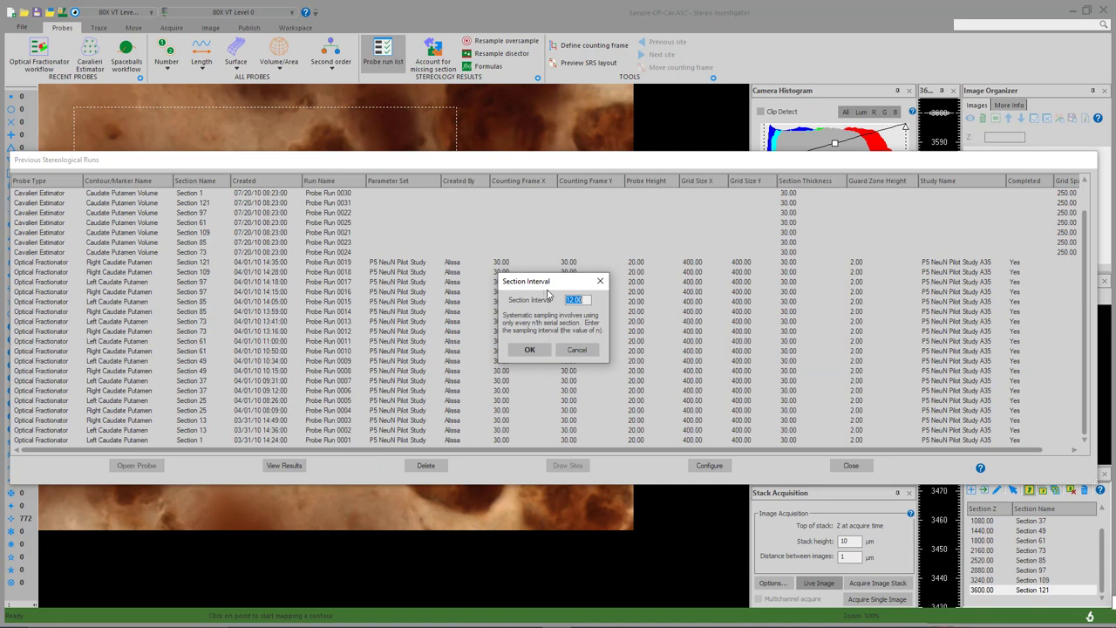
{"action": "left_click", "coordinate": [530, 350]}
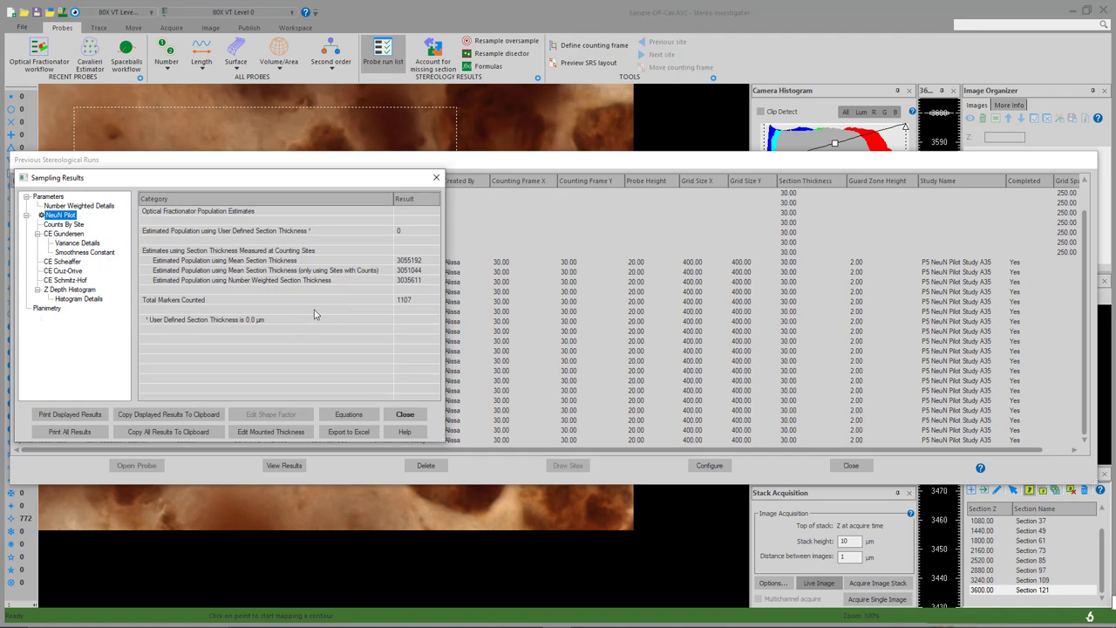
Examine the estimated population using mean section thickness and the Gundersen coefficient of error for m=1.
{"action": "left_click", "coordinate": [281, 261]}
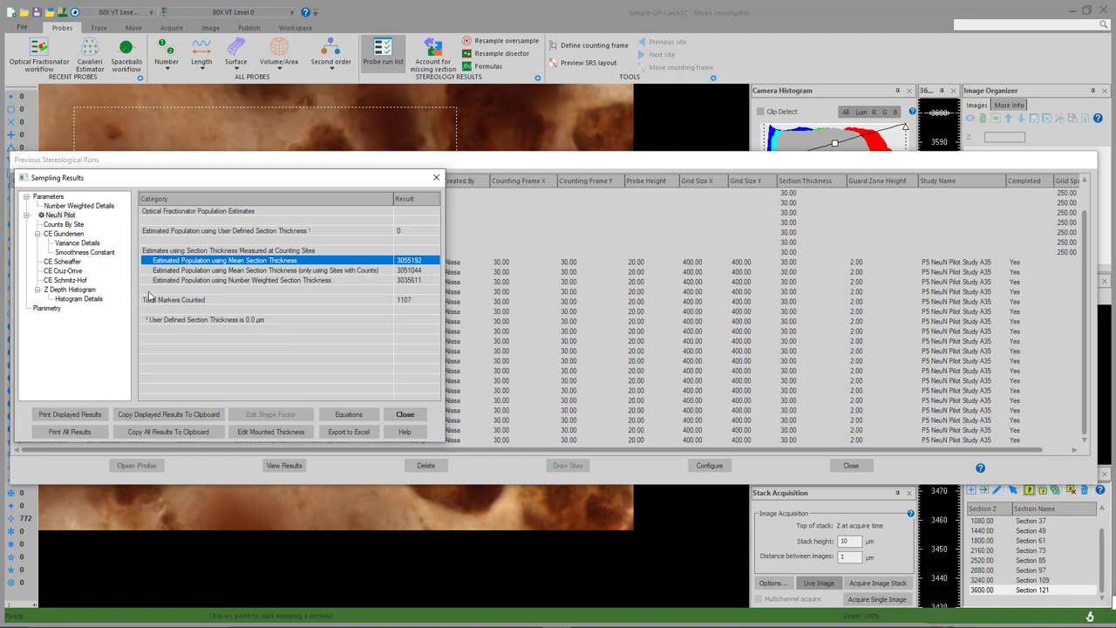
{"action": "left_click", "coordinate": [75, 235]}
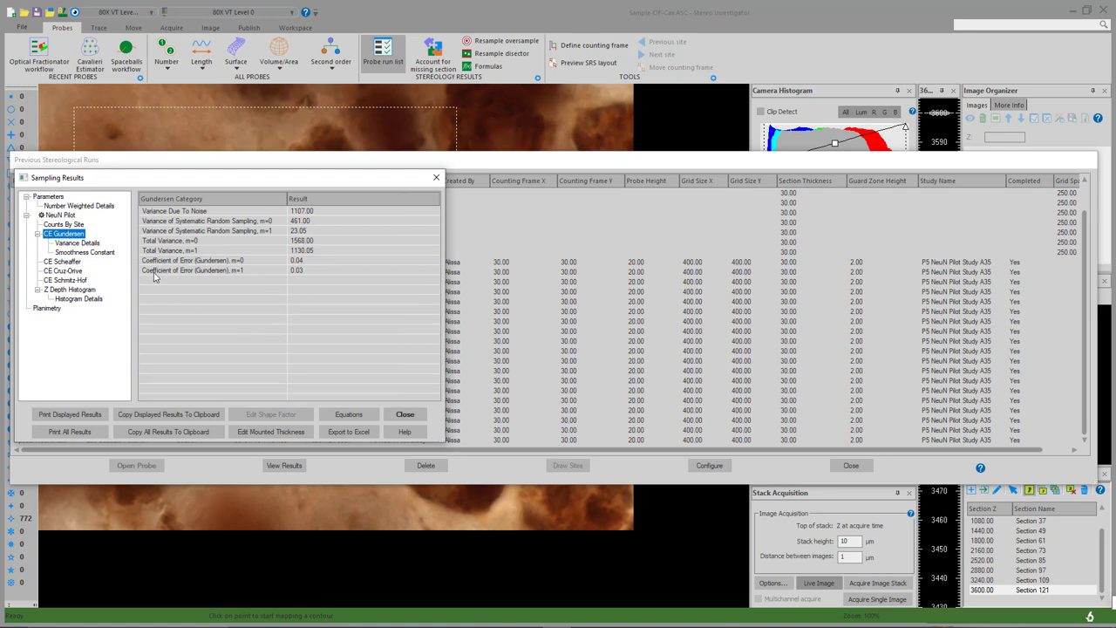
{"action": "left_click", "coordinate": [248, 271]}
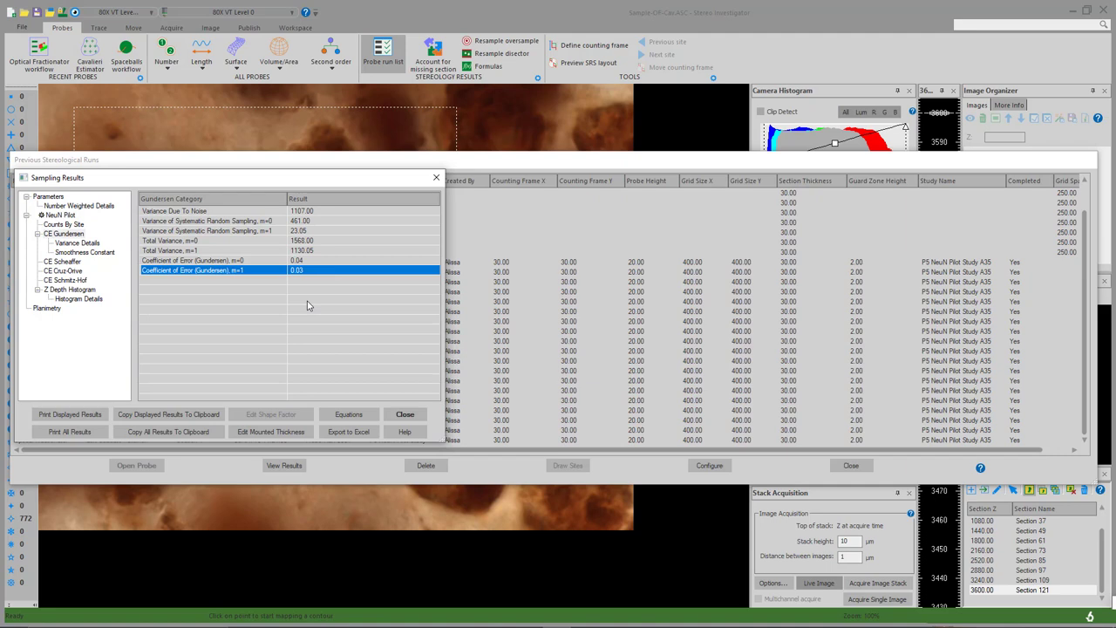
Copy the displayed Gundersen results to the clipboard and export the sampling results to Excel.
{"action": "left_click", "coordinate": [218, 414]}
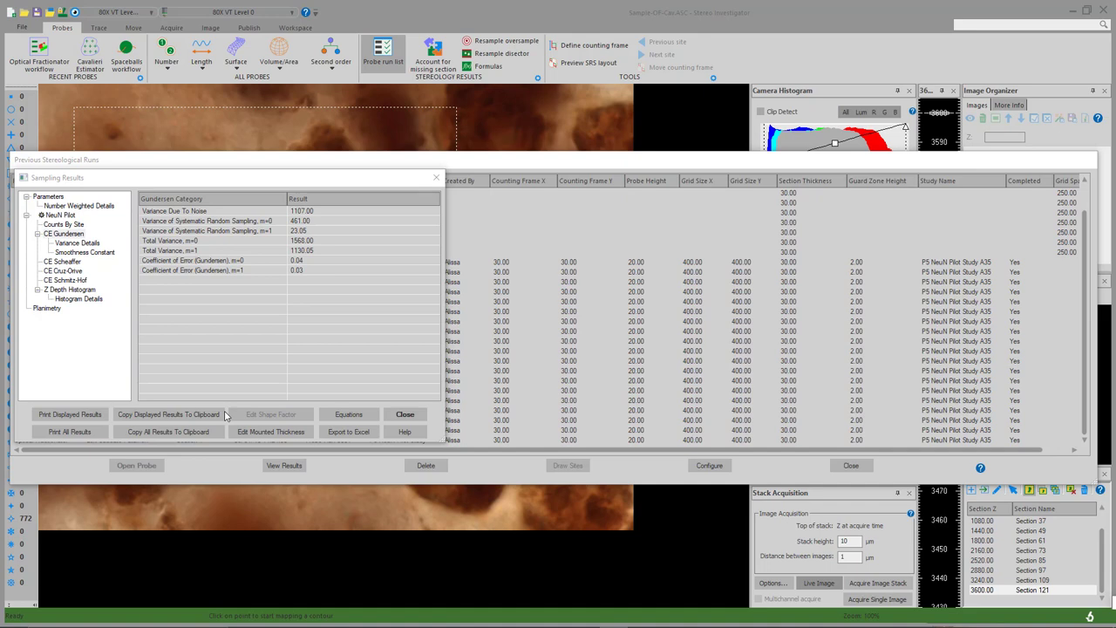
{"action": "left_click", "coordinate": [352, 433]}
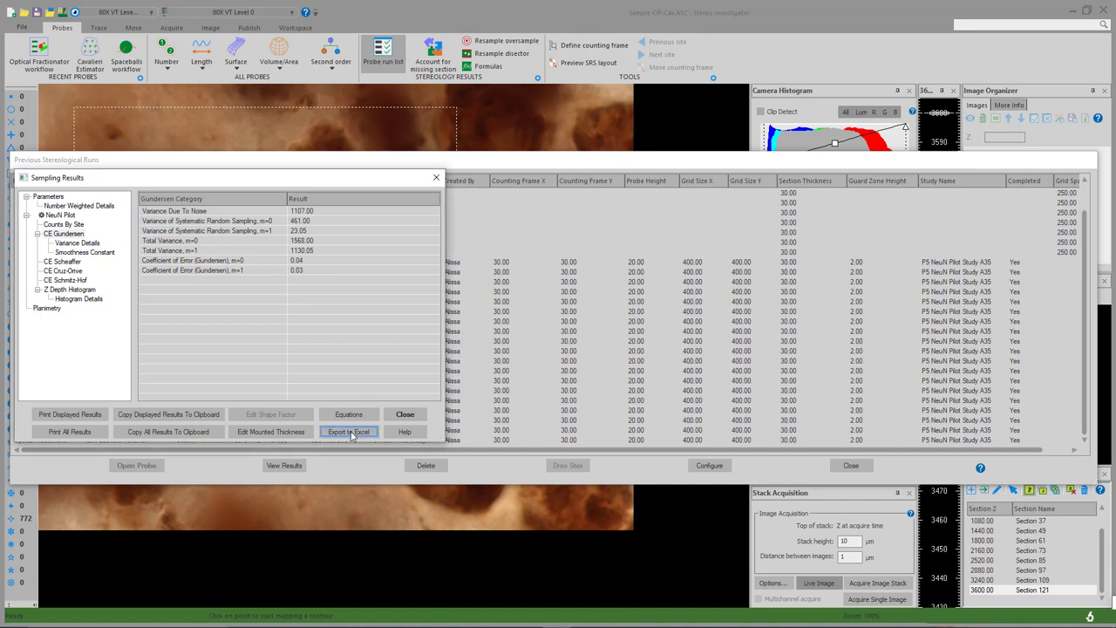
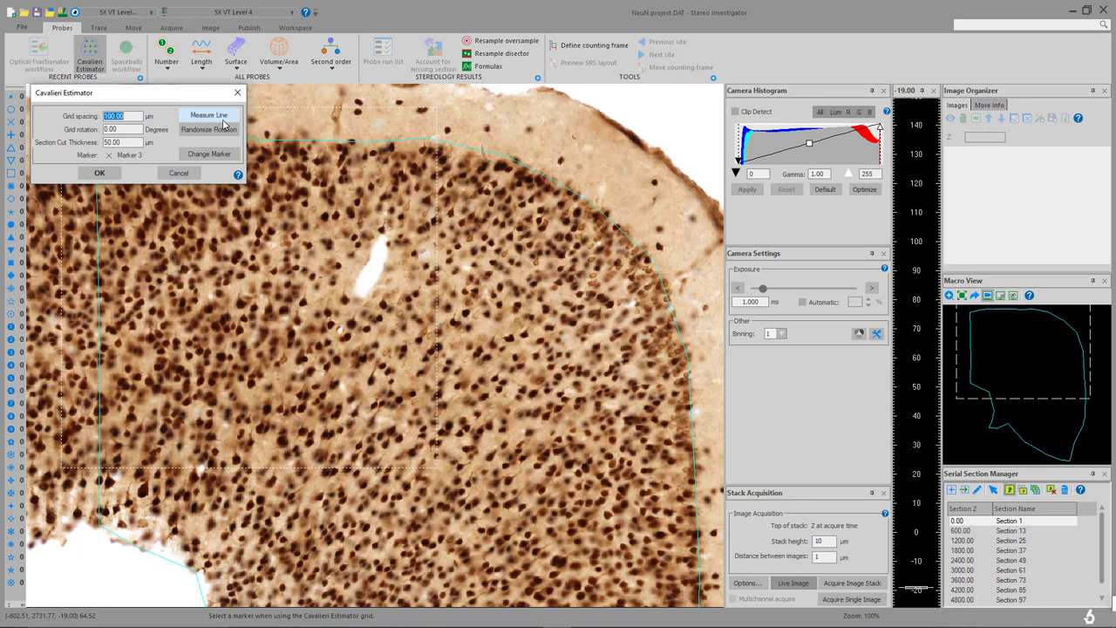
Measure the width of the traced region with a horizontal line from its left contour edge to its right contour edge.
{"action": "left_click", "coordinate": [211, 118]}
{"action": "left_click", "coordinate": [210, 118]}
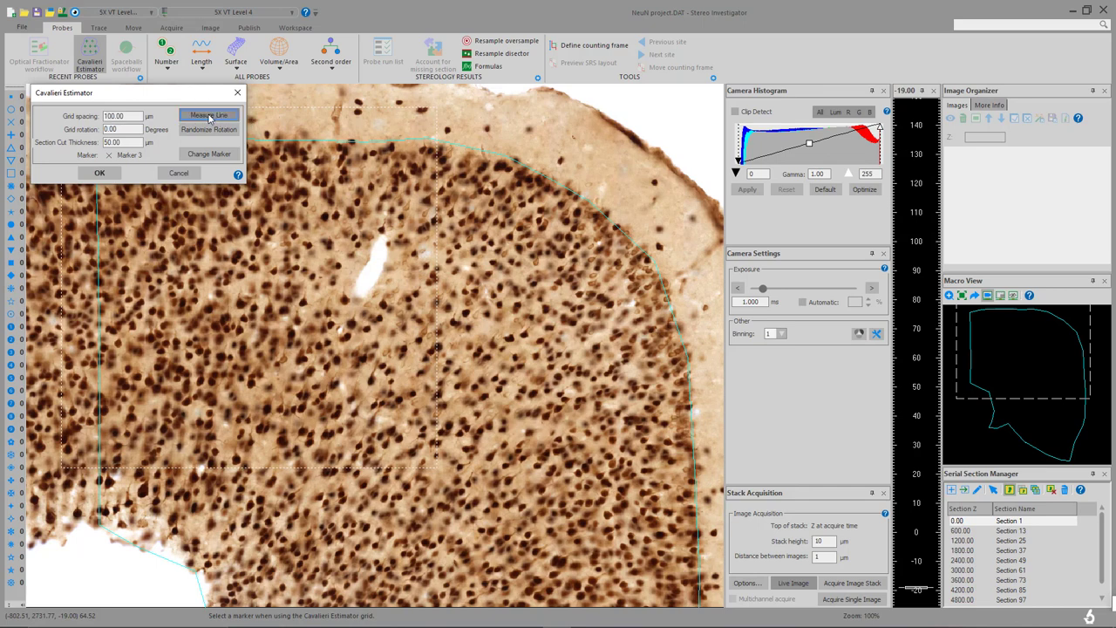
{"action": "left_click", "coordinate": [97, 358]}
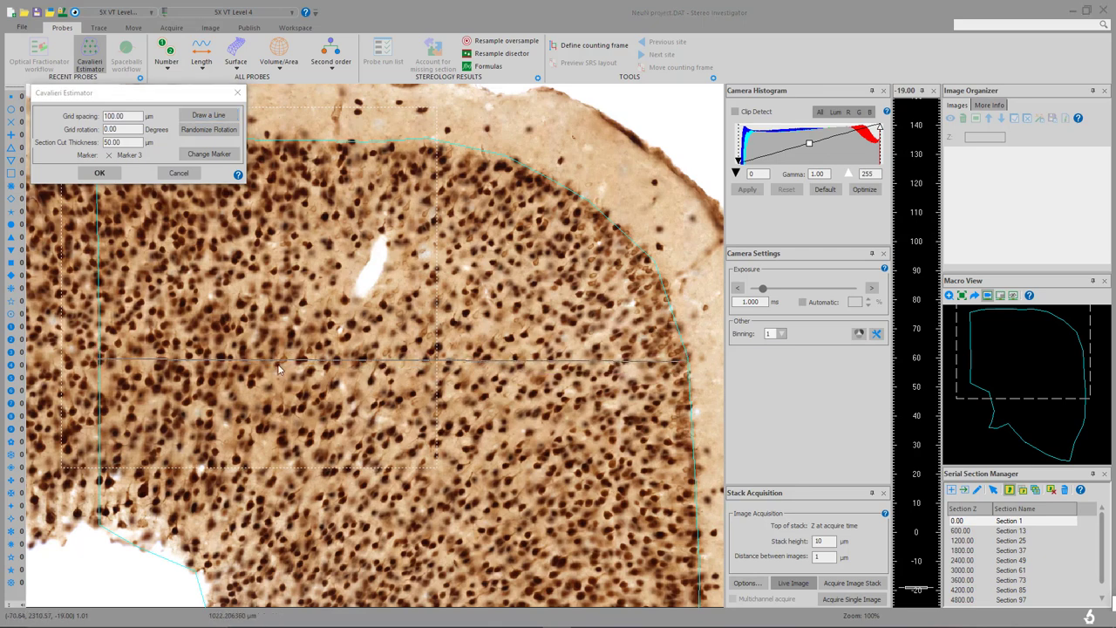
{"action": "left_click", "coordinate": [689, 359]}
{"action": "left_click", "coordinate": [558, 330]}
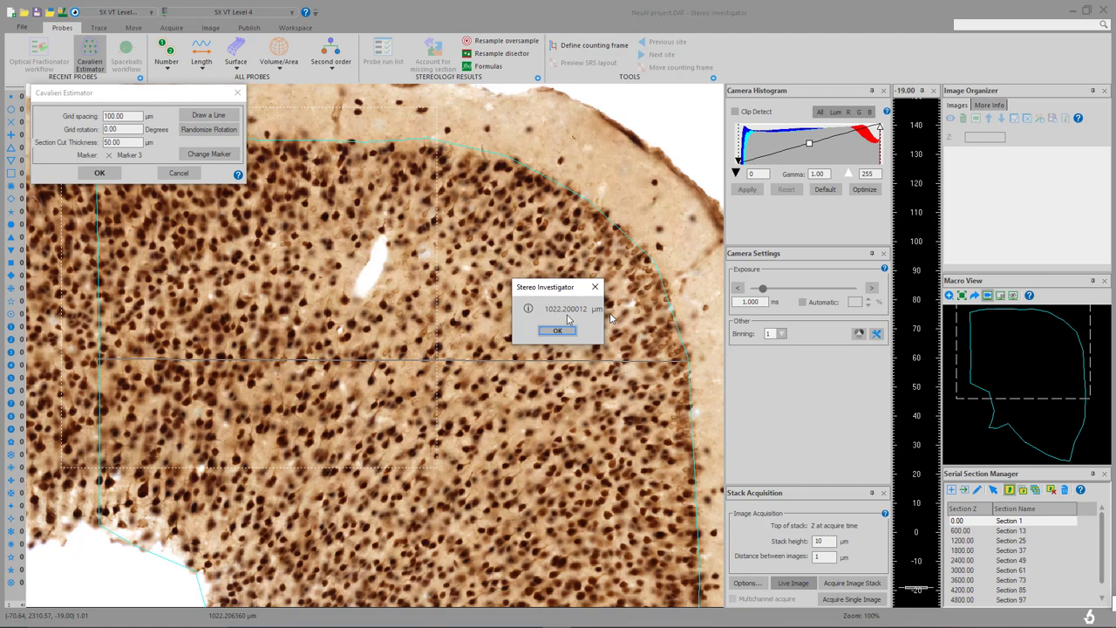
{"action": "left_click", "coordinate": [558, 330]}
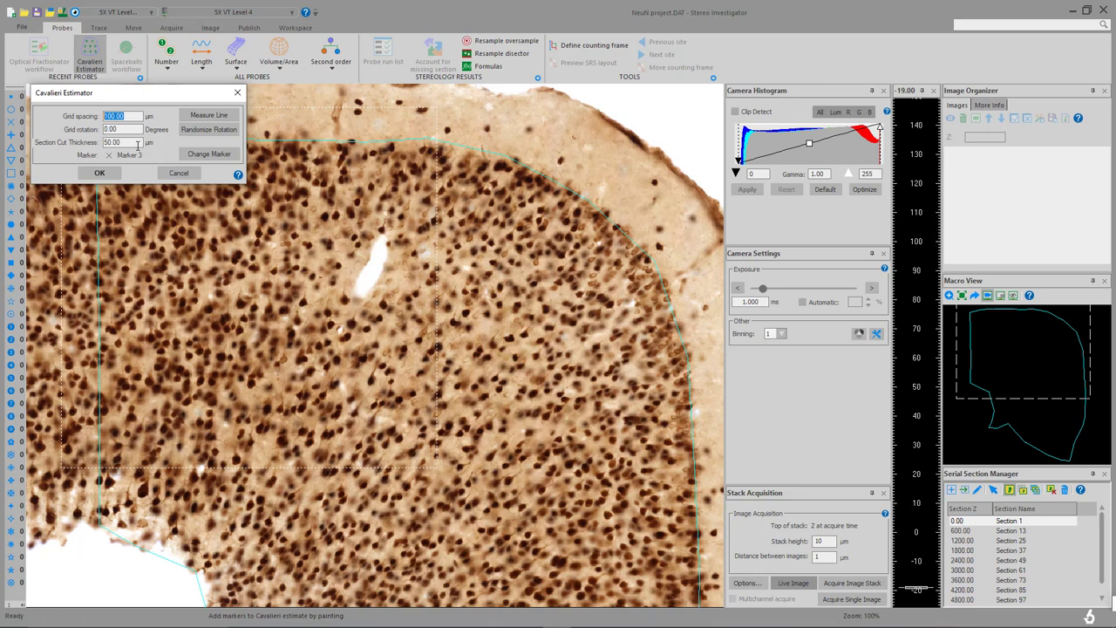
Open the Cavalieri Estimator help page and read its Prerequisites & design section, including the enlarged grid point illustration.
{"action": "left_click", "coordinate": [135, 131]}
{"action": "double_click", "coordinate": [131, 142]}
{"action": "left_click", "coordinate": [238, 175]}
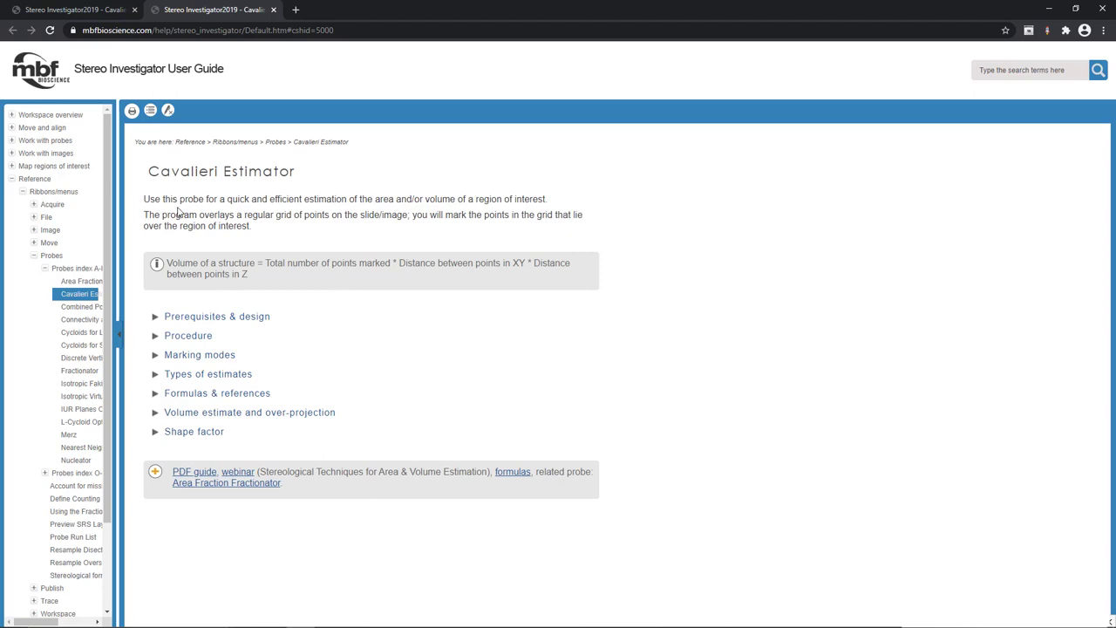
{"action": "left_click", "coordinate": [250, 323]}
{"action": "scroll", "coordinate": [390, 375], "scroll_direction": "down", "scroll_amount": 2}
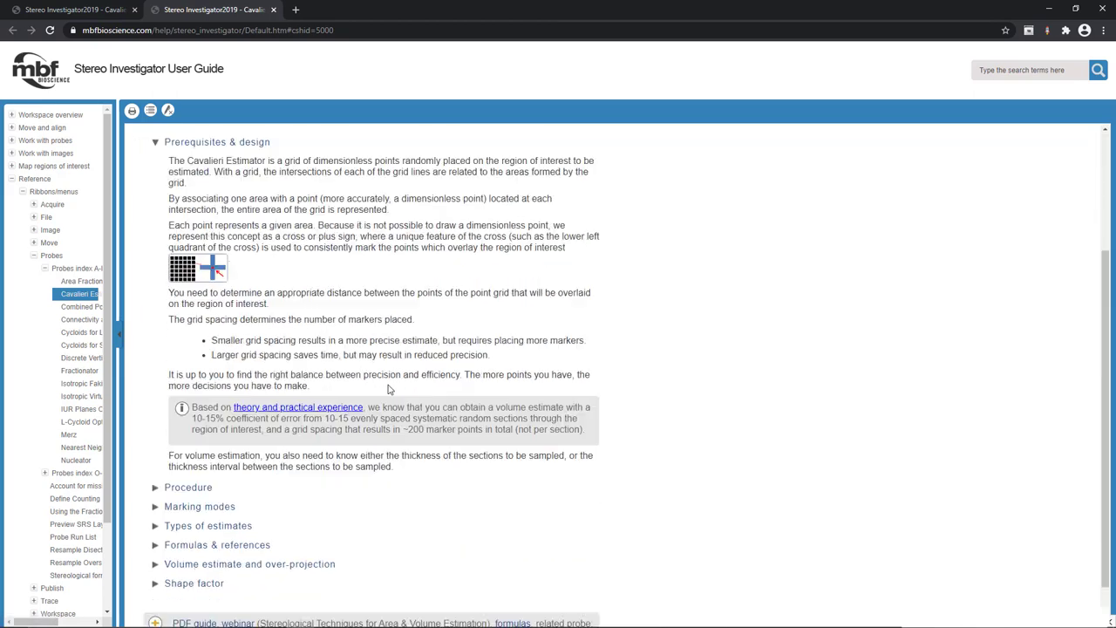
{"action": "left_click", "coordinate": [189, 265]}
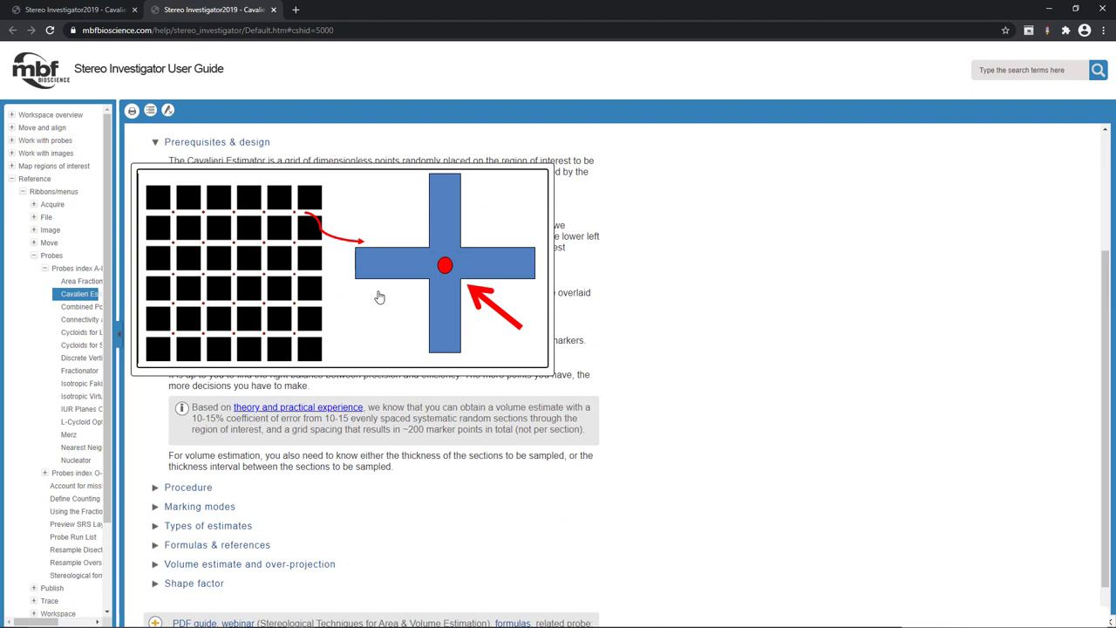
{"action": "left_click", "coordinate": [379, 297]}
{"action": "scroll", "coordinate": [379, 422], "scroll_direction": "down", "scroll_amount": 1}
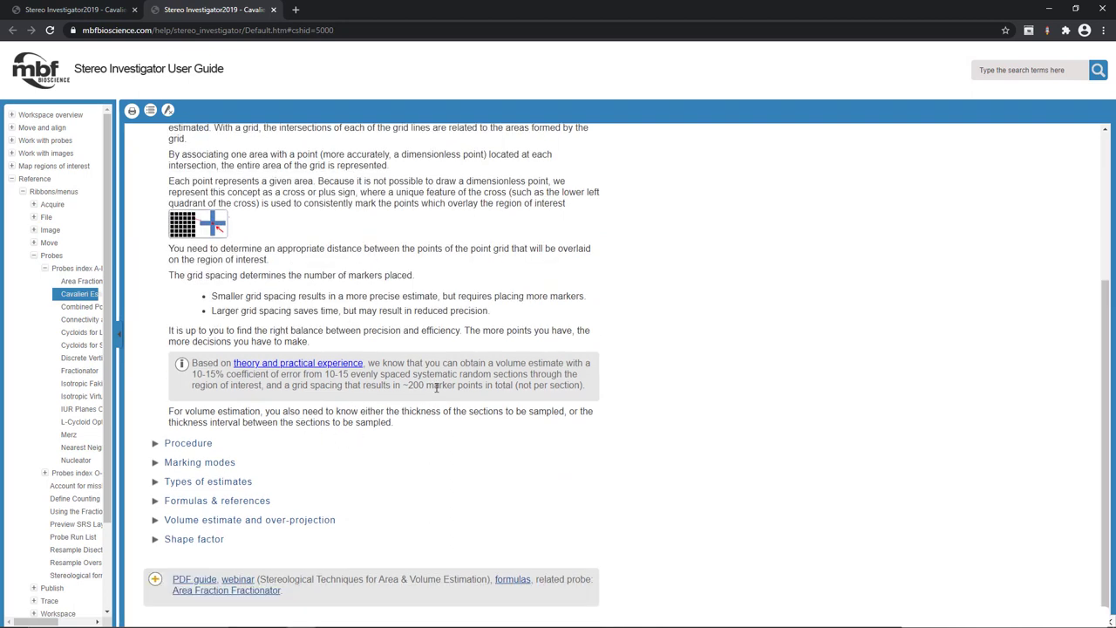
Read the Procedure section of the Cavalieri Estimator help page and close the user guide.
{"action": "left_click", "coordinate": [202, 443]}
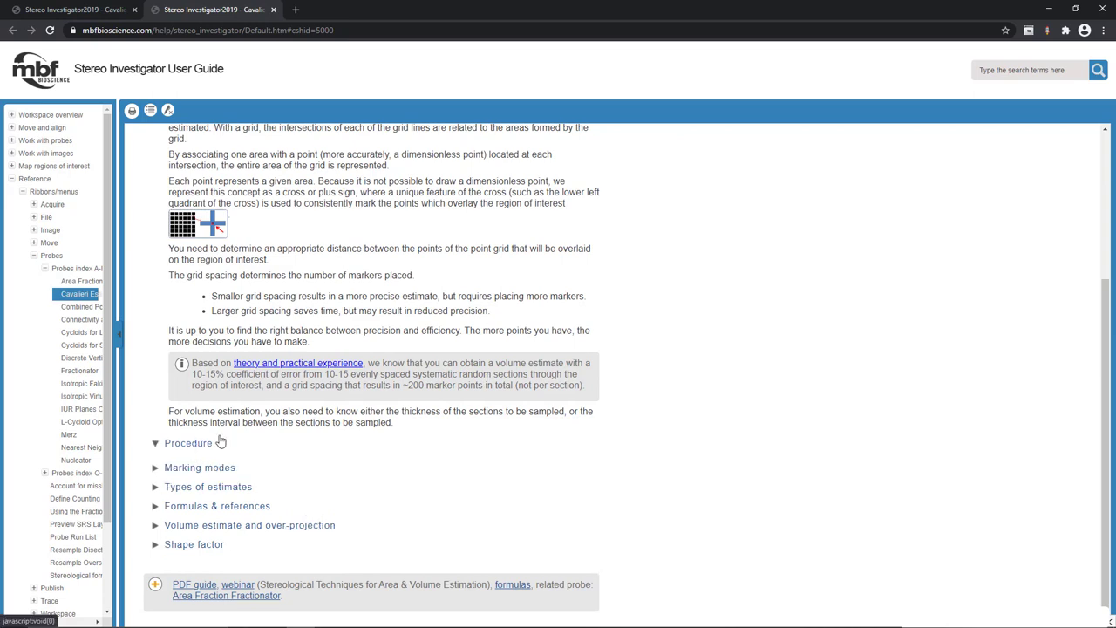
{"action": "scroll", "coordinate": [481, 310], "scroll_direction": "down", "scroll_amount": 4}
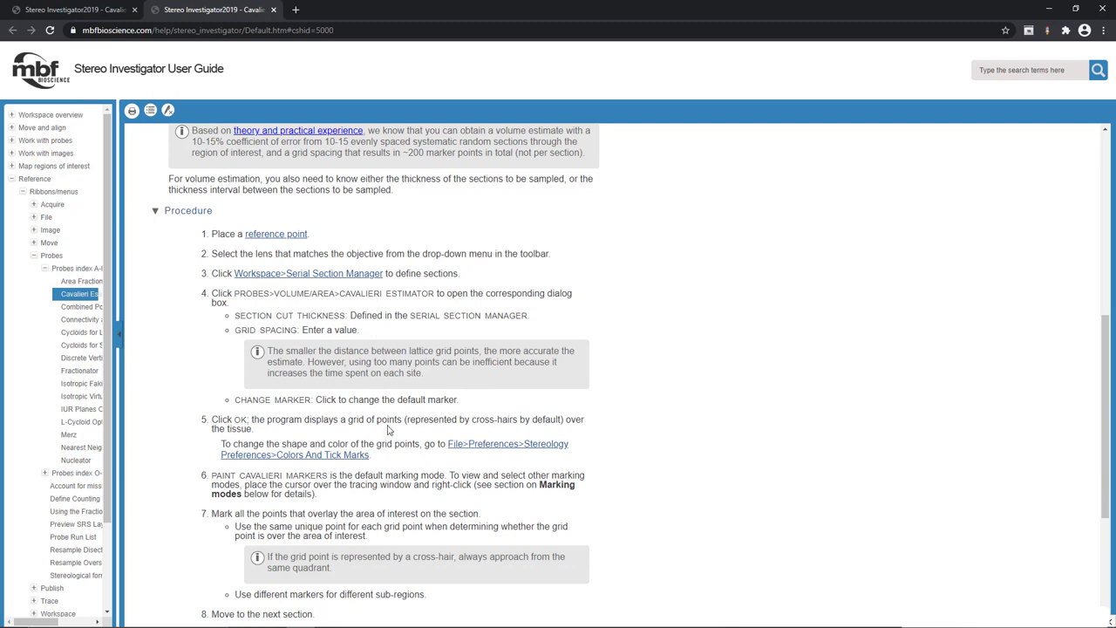
{"action": "scroll", "coordinate": [381, 461], "scroll_direction": "down", "scroll_amount": 2}
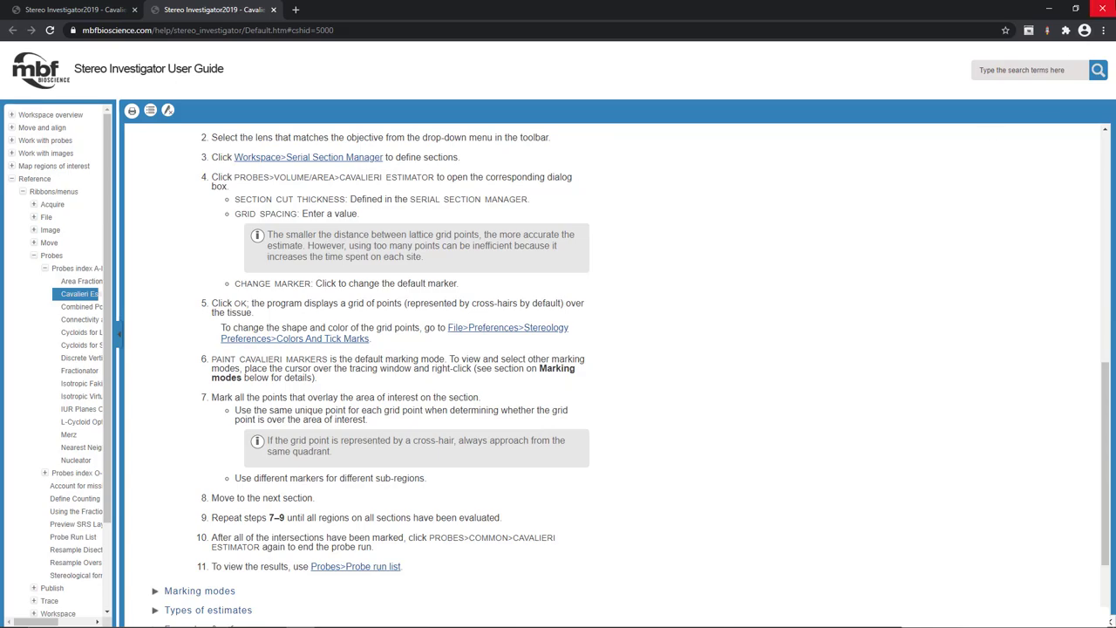
{"action": "left_click", "coordinate": [1102, 8]}
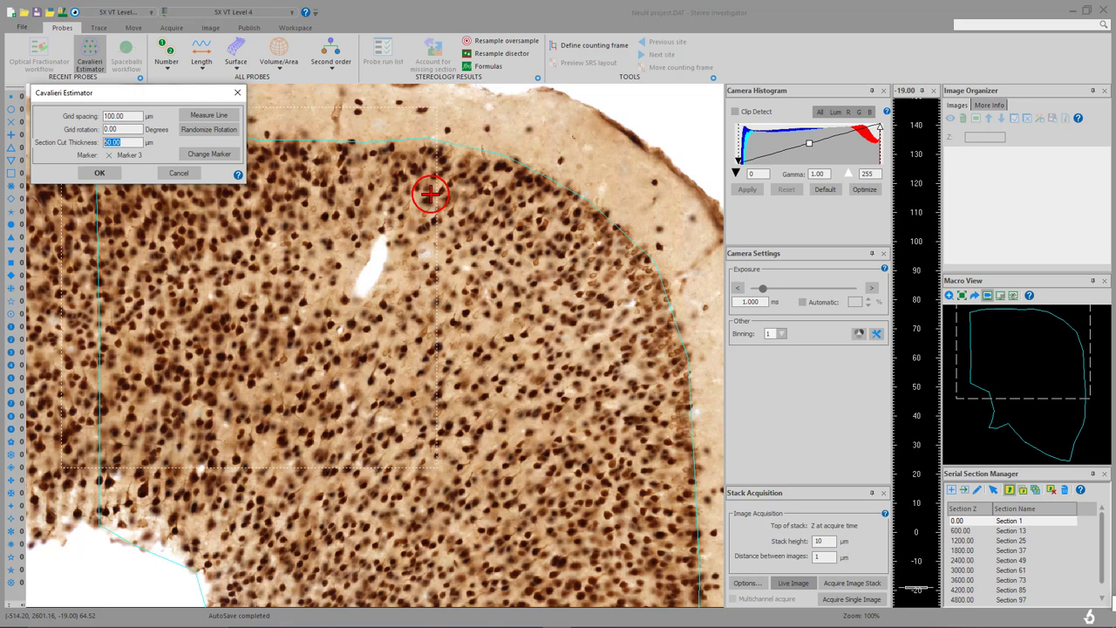
Overlay the Cavalieri grid with 100 µm spacing and 50 µm section cut thickness, and mark 19 points across the region's top three rows with Marker 3.
{"action": "left_click", "coordinate": [430, 193]}
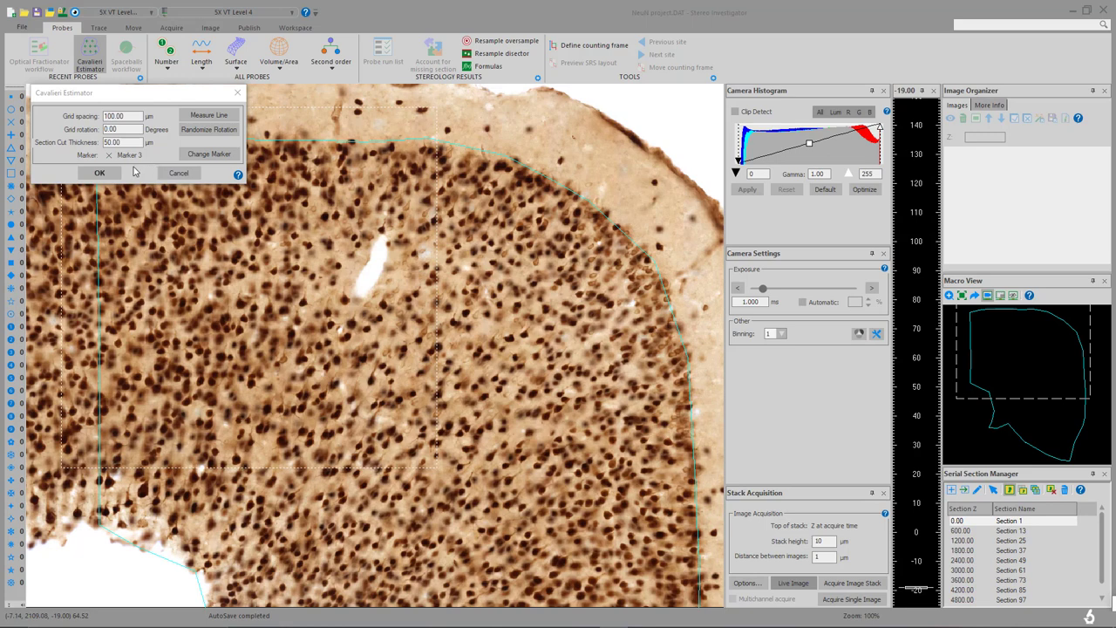
{"action": "left_click", "coordinate": [103, 173]}
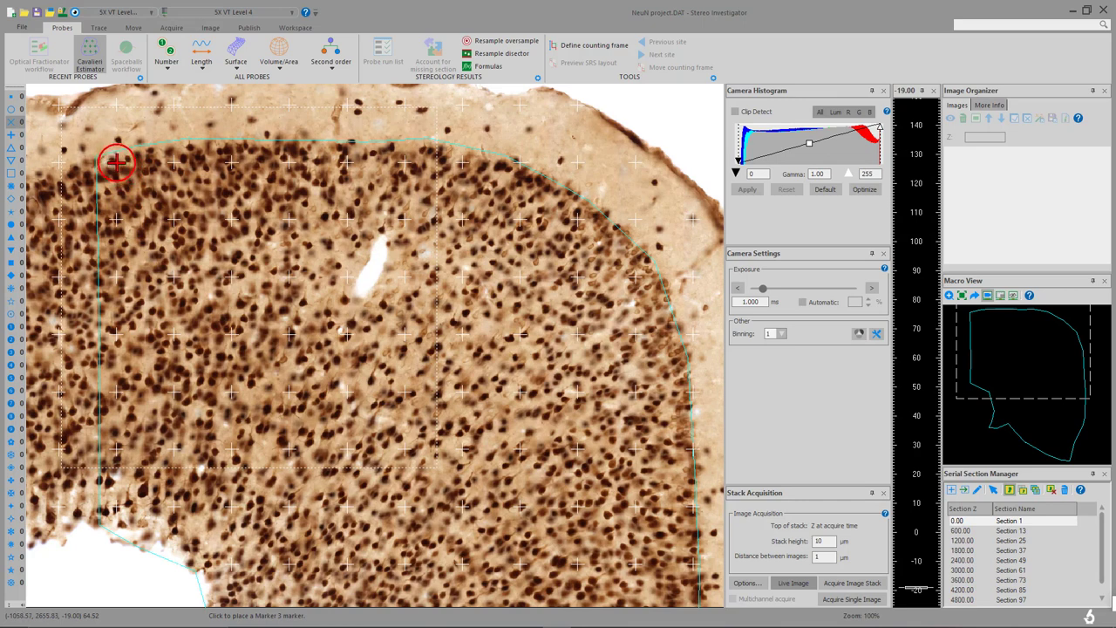
{"action": "left_click", "coordinate": [116, 161]}
{"action": "left_click", "coordinate": [174, 161]}
{"action": "left_click", "coordinate": [231, 161]}
{"action": "left_click", "coordinate": [288, 161]}
{"action": "left_click", "coordinate": [346, 161]}
{"action": "left_click", "coordinate": [403, 162]}
{"action": "left_click", "coordinate": [461, 161]}
{"action": "left_click", "coordinate": [461, 219]}
{"action": "left_click", "coordinate": [404, 219]}
{"action": "left_click", "coordinate": [346, 218]}
{"action": "left_click", "coordinate": [289, 219]}
{"action": "left_click", "coordinate": [231, 219]}
{"action": "left_click", "coordinate": [173, 218]}
{"action": "left_click", "coordinate": [116, 219]}
{"action": "left_click", "coordinate": [115, 277]}
{"action": "left_click", "coordinate": [173, 278]}
{"action": "left_click", "coordinate": [231, 277]}
{"action": "left_click", "coordinate": [288, 277]}
{"action": "left_click", "coordinate": [346, 277]}
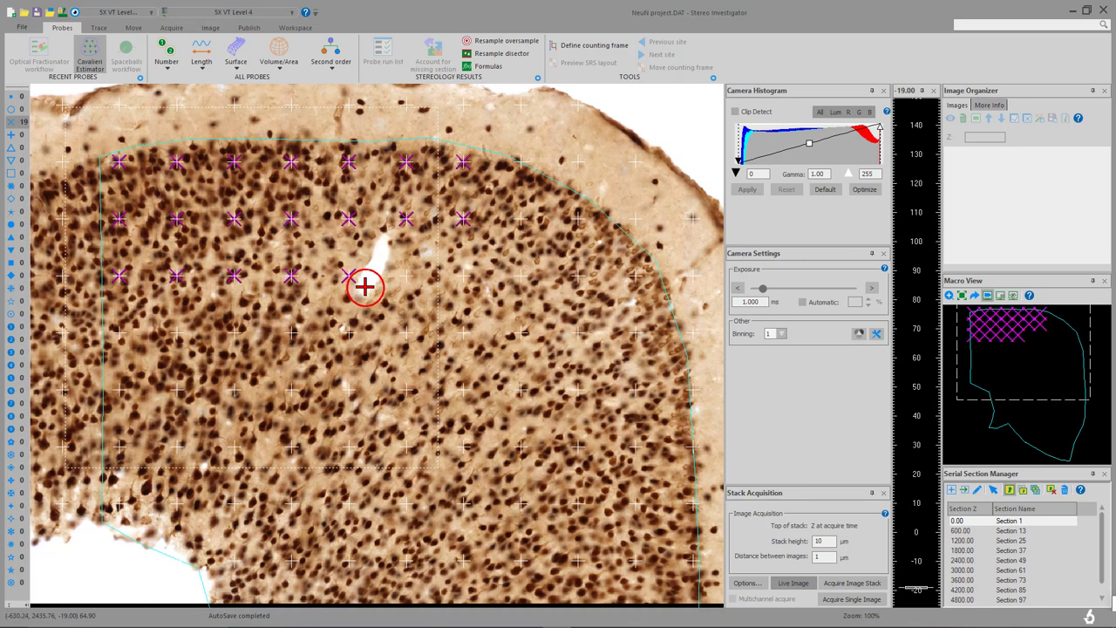
Paint Marker 3 markers into the whole contour and check the marked grid points down to the region's lower part.
{"action": "right_click", "coordinate": [397, 252]}
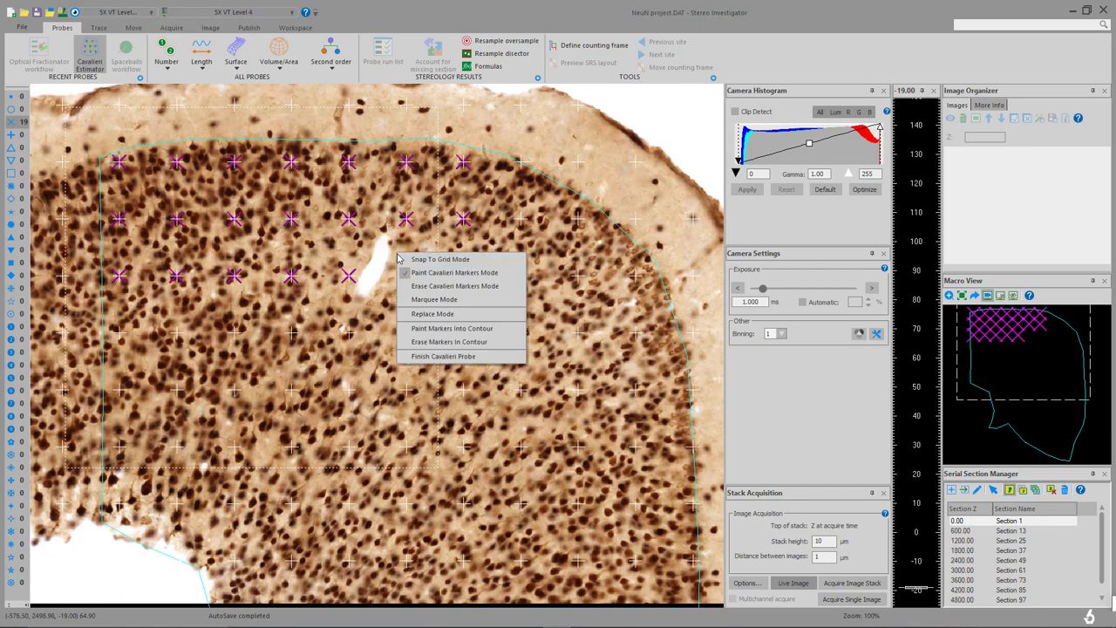
{"action": "left_click", "coordinate": [478, 329]}
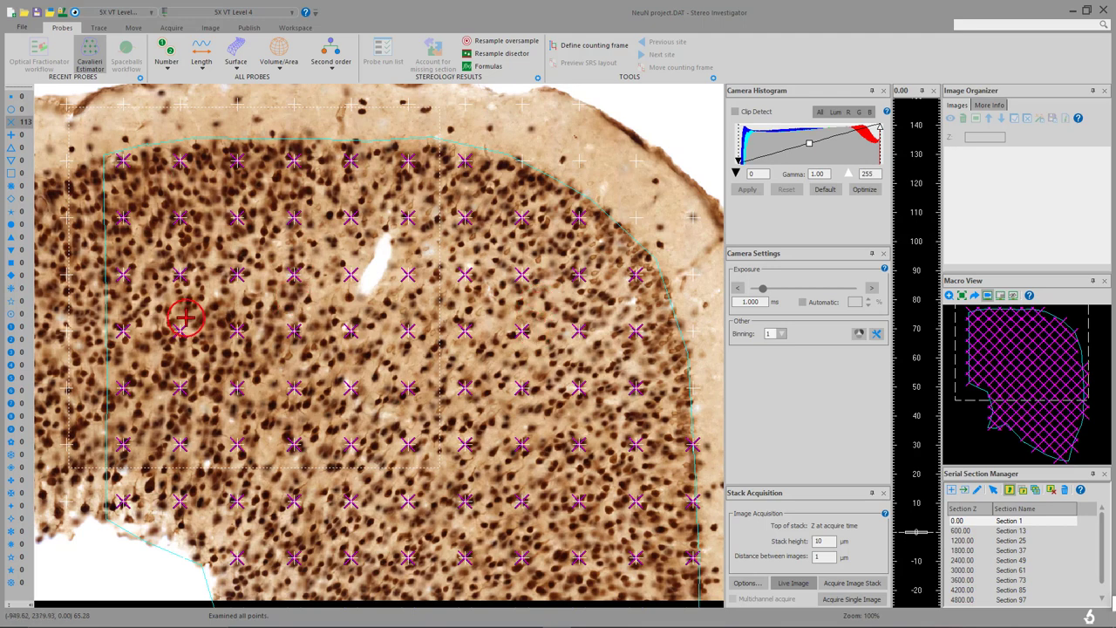
{"action": "scroll", "coordinate": [199, 290], "scroll_direction": "down", "scroll_amount": 3}
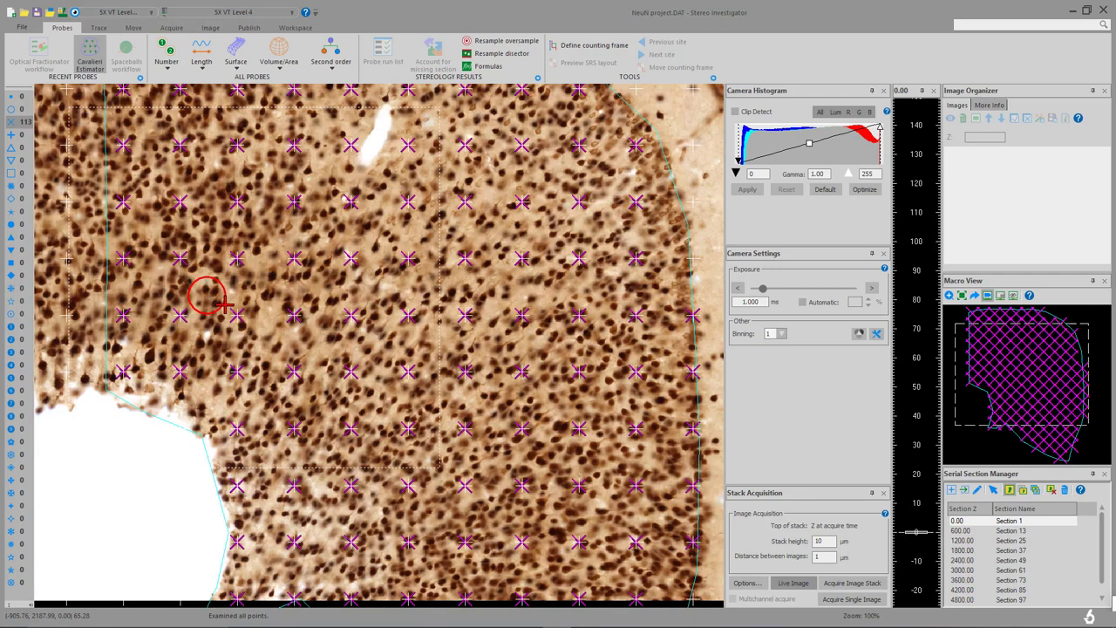
{"action": "scroll", "coordinate": [343, 360], "scroll_direction": "down", "scroll_amount": 3}
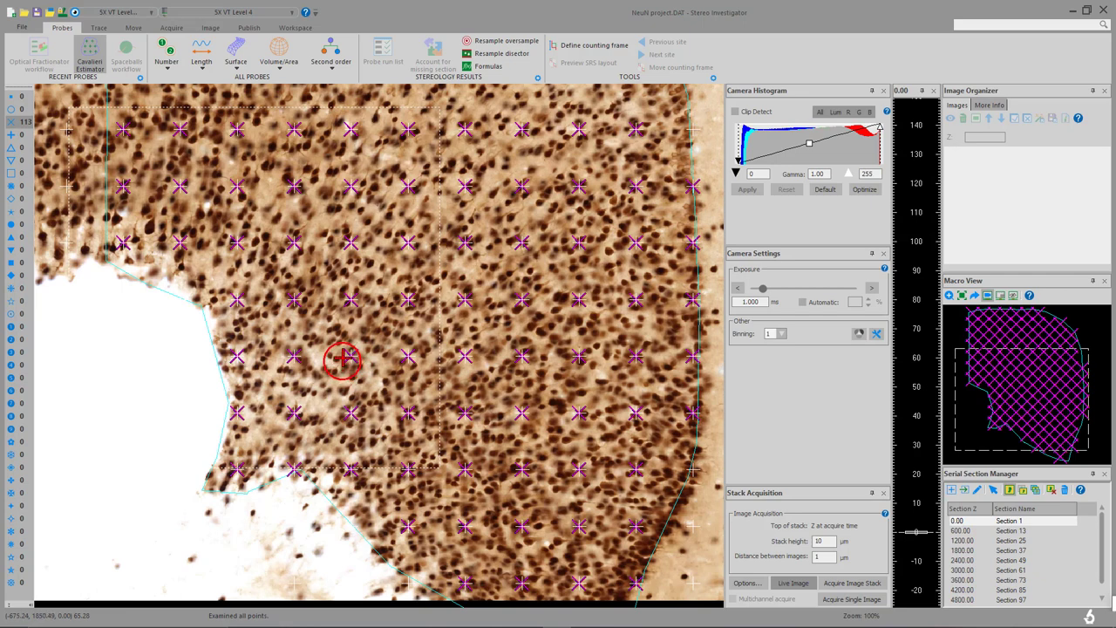
Mark the remaining unmarked grid point on the contour's lower right edge with Marker 3.
{"action": "scroll", "coordinate": [364, 395], "scroll_direction": "down", "scroll_amount": 3}
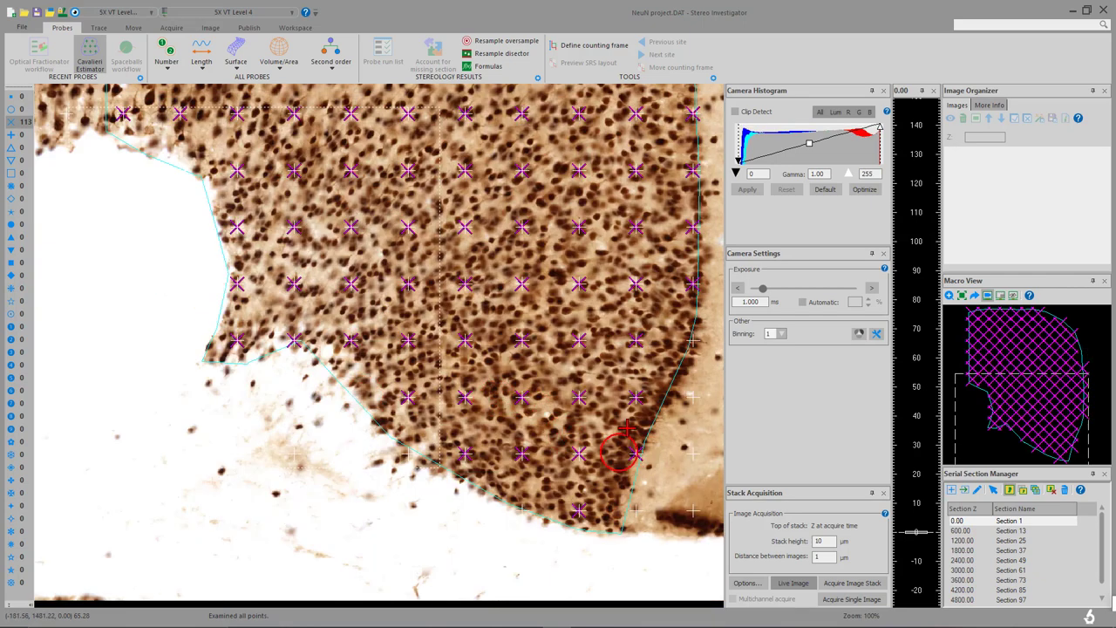
{"action": "left_click", "coordinate": [695, 337]}
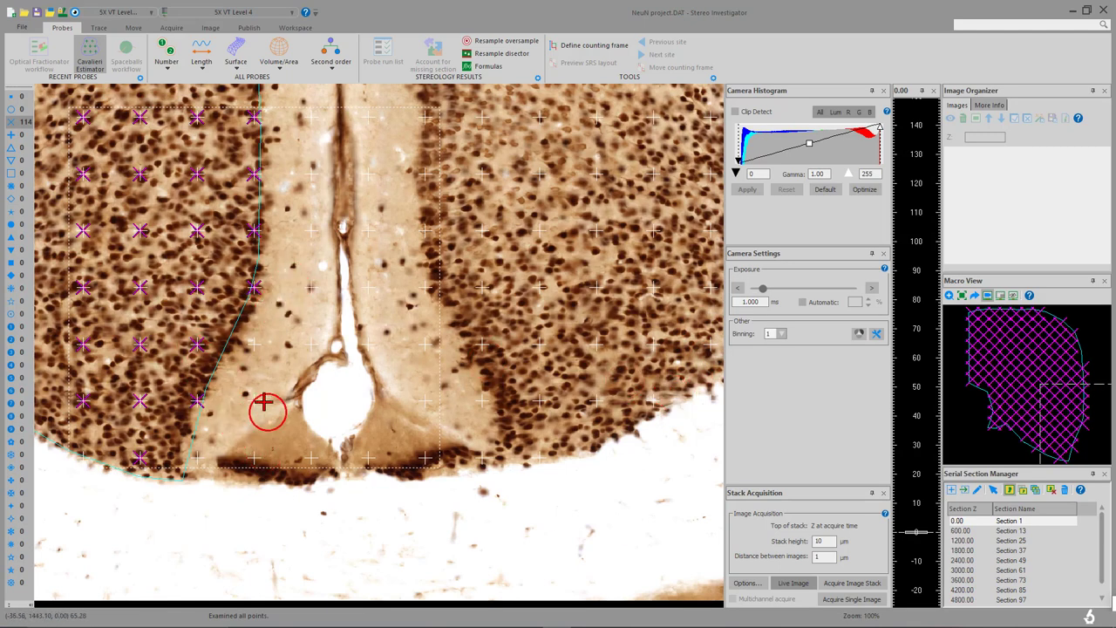
Place Marker 3 on two grid points just outside the contour's lower right edge and remove both markers again.
{"action": "left_click", "coordinate": [252, 347]}
{"action": "left_click", "coordinate": [254, 403]}
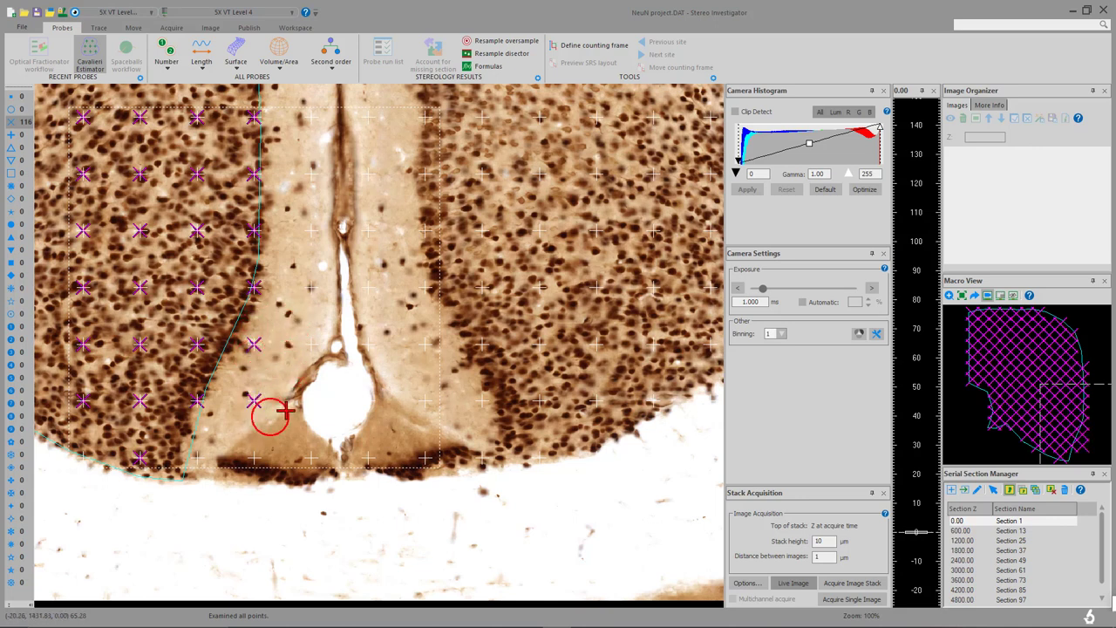
{"action": "left_click", "coordinate": [261, 343]}
{"action": "left_click", "coordinate": [254, 404]}
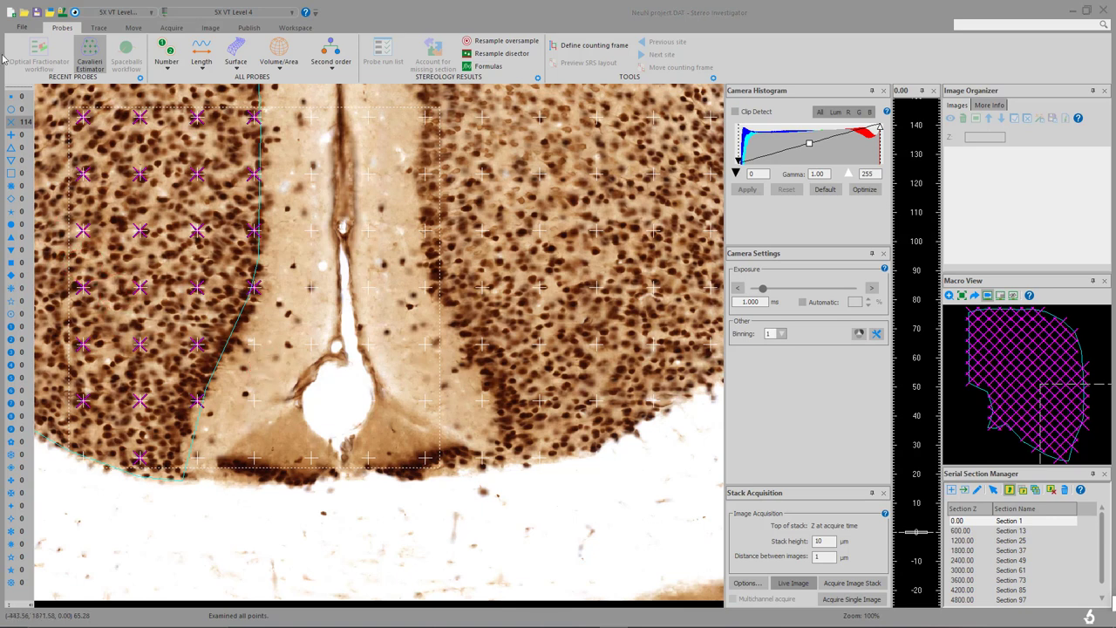
Open the data file Sample-OF-Cav.ASC and display its list of previous stereological runs.
{"action": "left_click", "coordinate": [24, 12]}
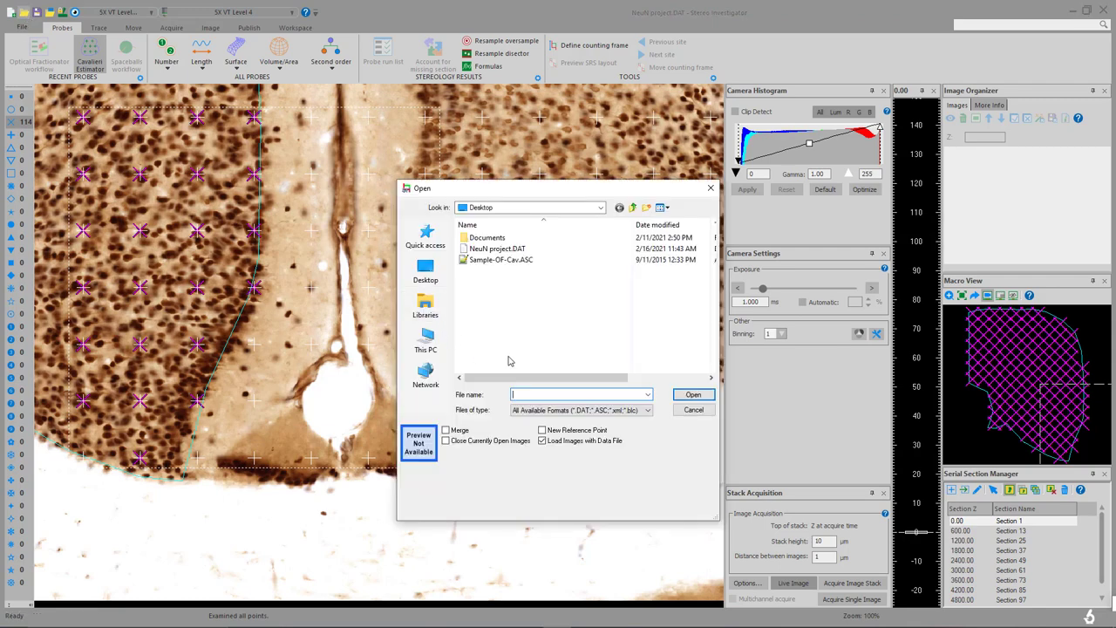
{"action": "double_click", "coordinate": [511, 266]}
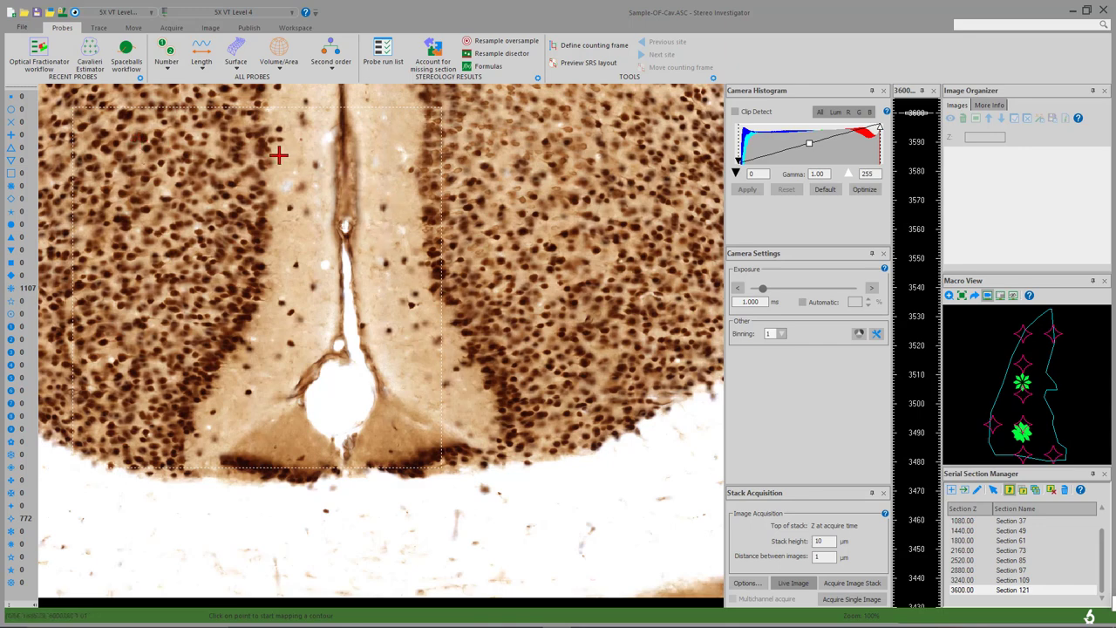
{"action": "left_click", "coordinate": [384, 54]}
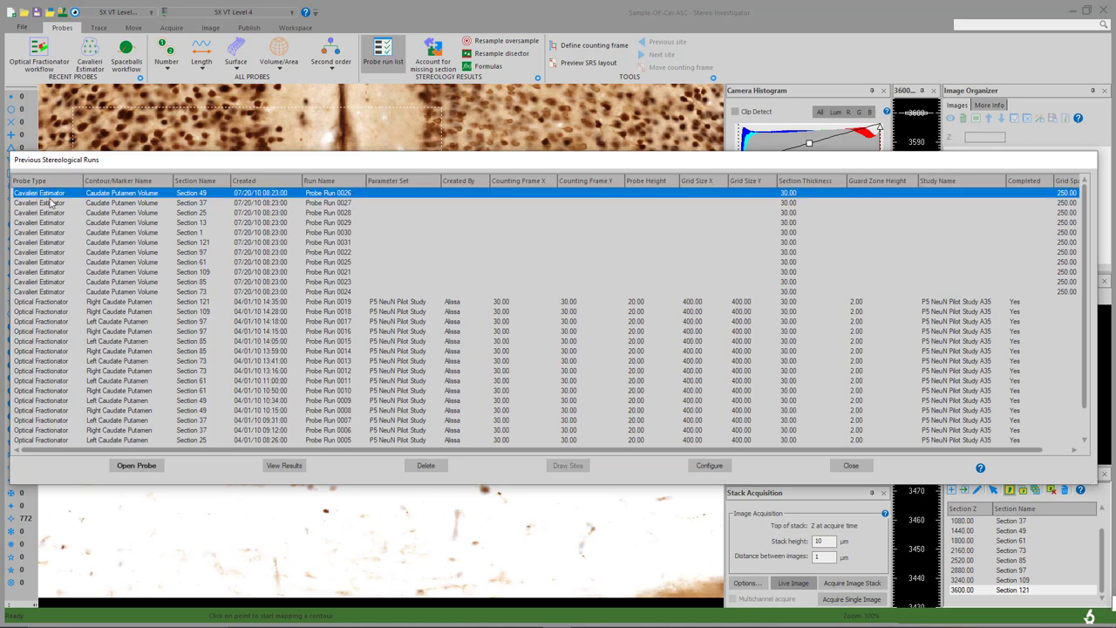
Select all Cavalieri Estimator runs and view their combined results with a section interval of 12.
{"action": "left_click", "coordinate": [342, 292], "text": "shift"}
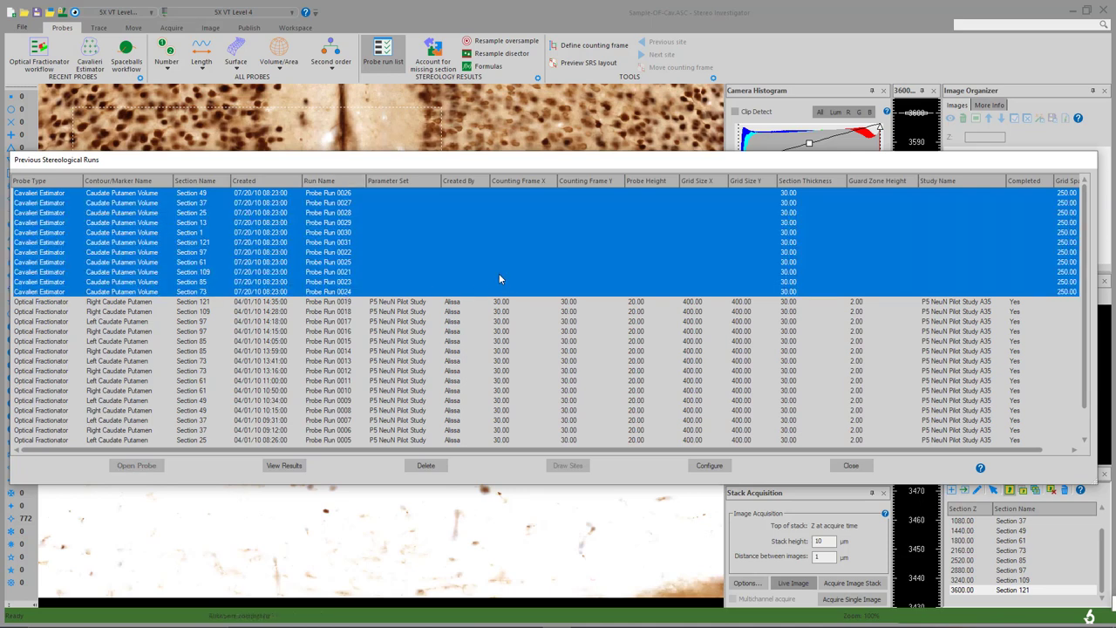
{"action": "left_click", "coordinate": [282, 466]}
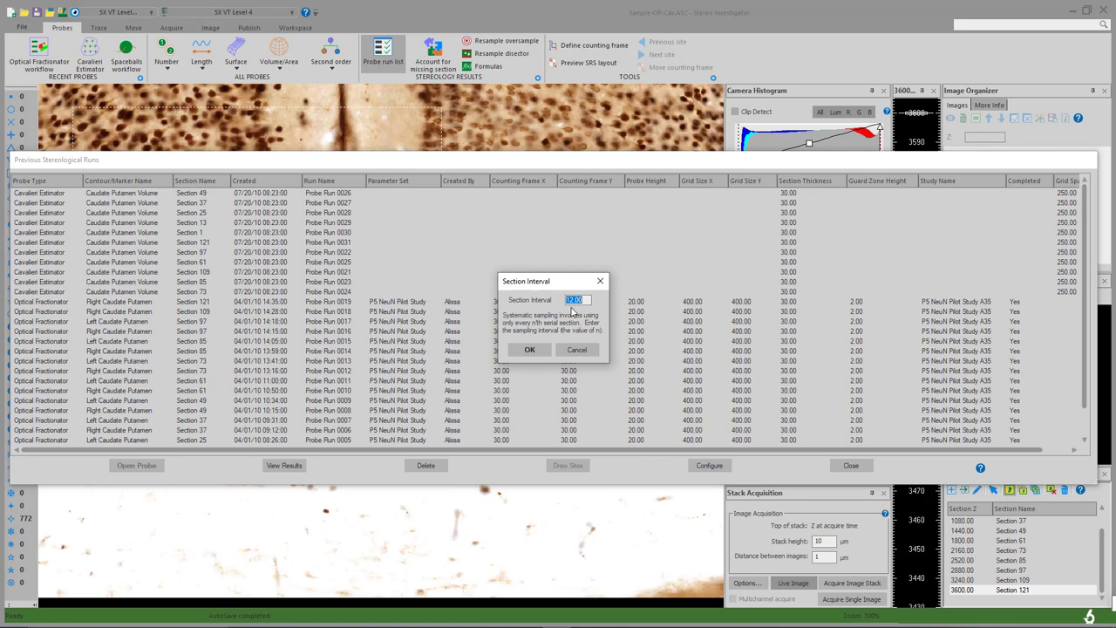
{"action": "left_click", "coordinate": [529, 350]}
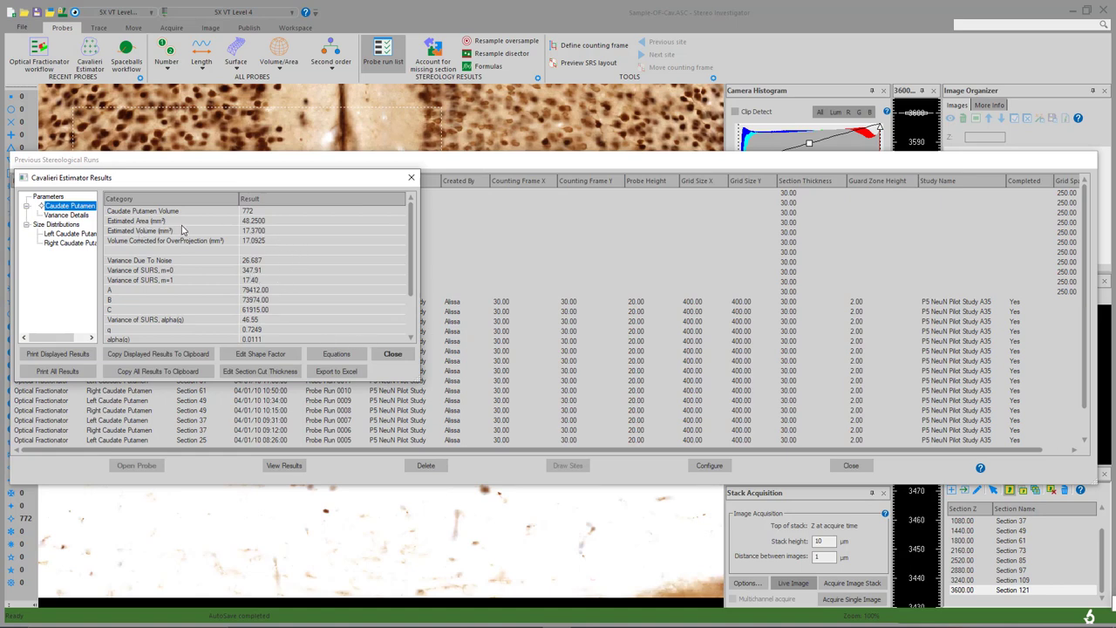
Examine the estimated volume and the Gundersen coefficient of error (m=1) in the Cavalieri Estimator results.
{"action": "left_click", "coordinate": [267, 232]}
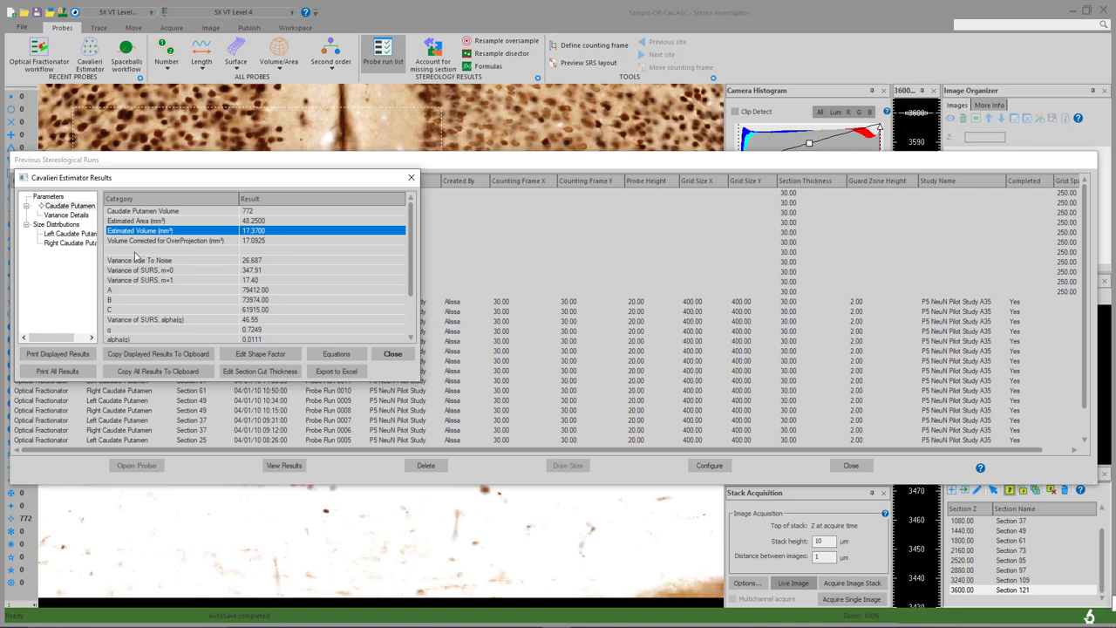
{"action": "left_click", "coordinate": [250, 180]}
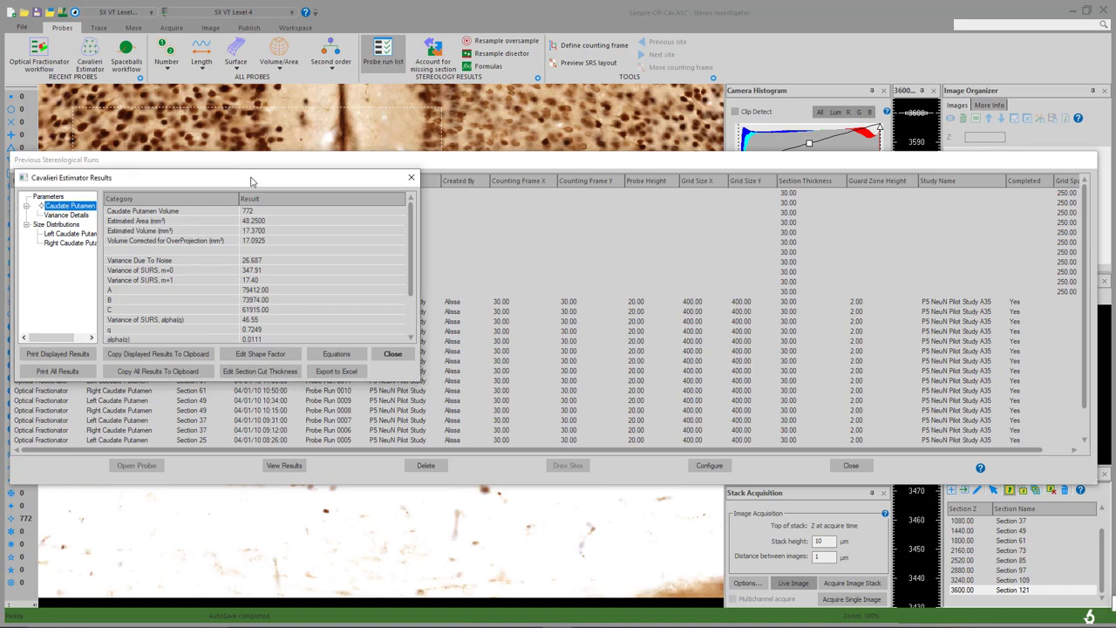
{"action": "left_click_drag", "start_coordinate": [412, 261], "coordinate": [413, 326]}
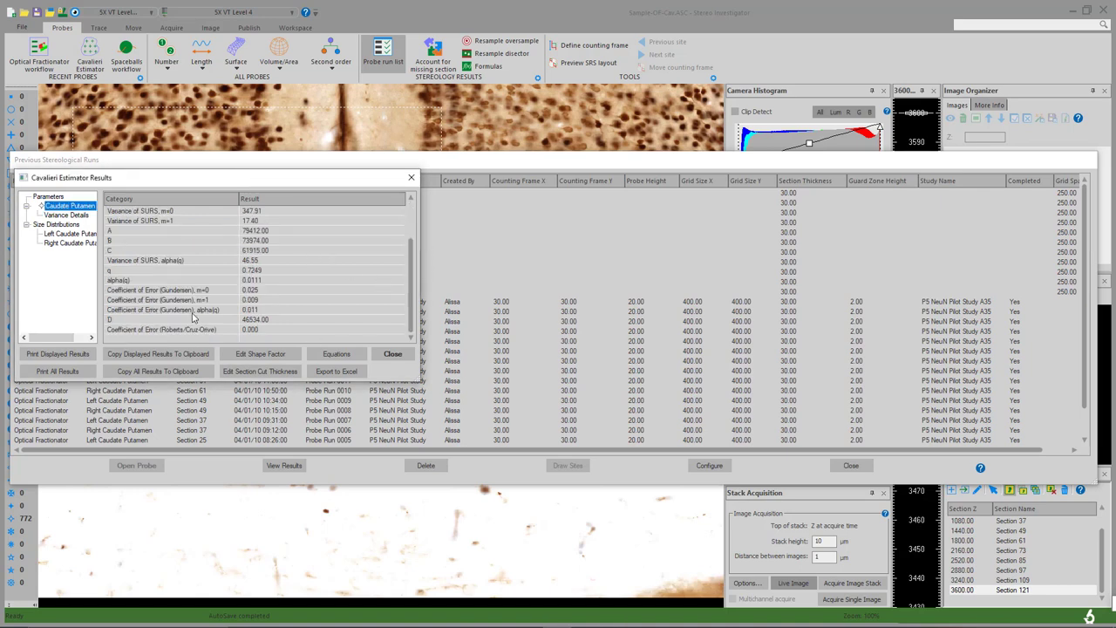
{"action": "left_click", "coordinate": [260, 301]}
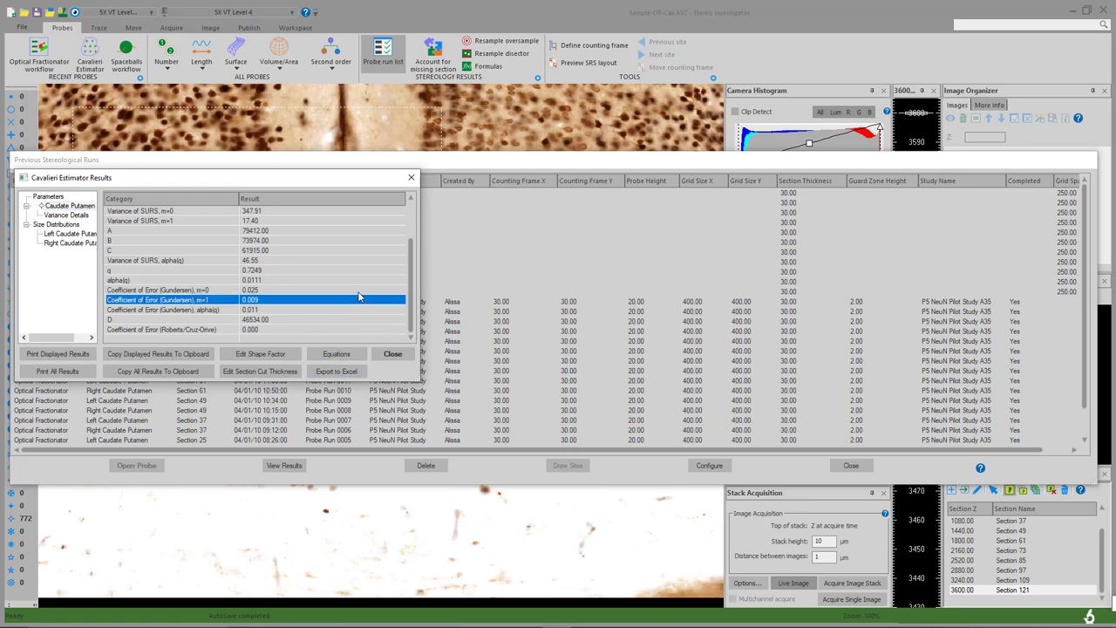
{"action": "left_click", "coordinate": [342, 382]}
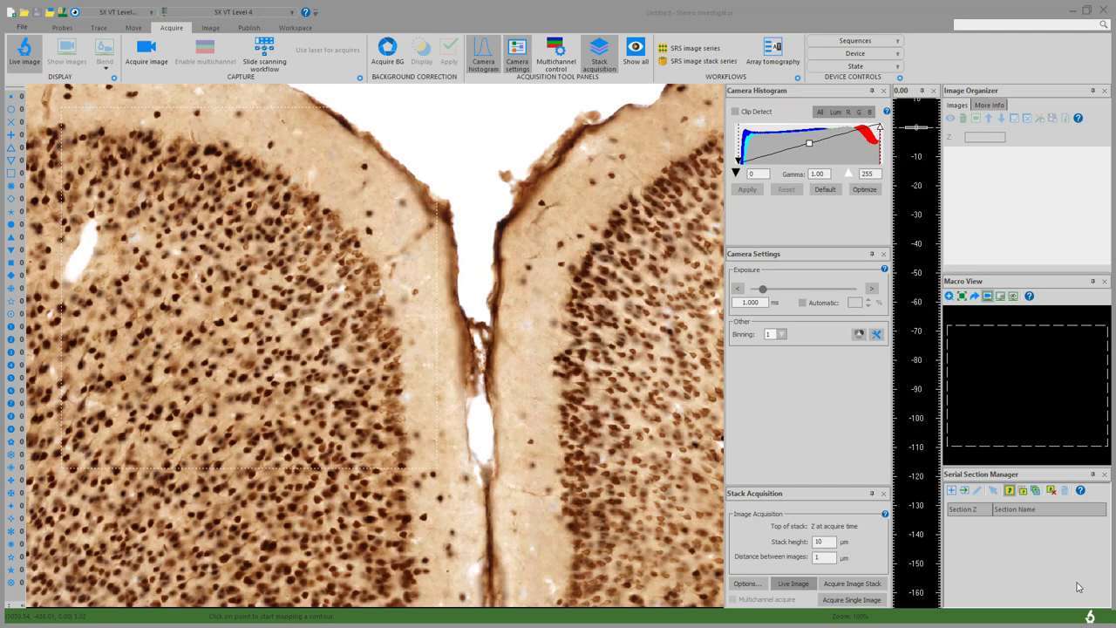
Acquire a single image of the current field, return to the live image, and check the stack height and distance between images.
{"action": "left_click", "coordinate": [139, 56]}
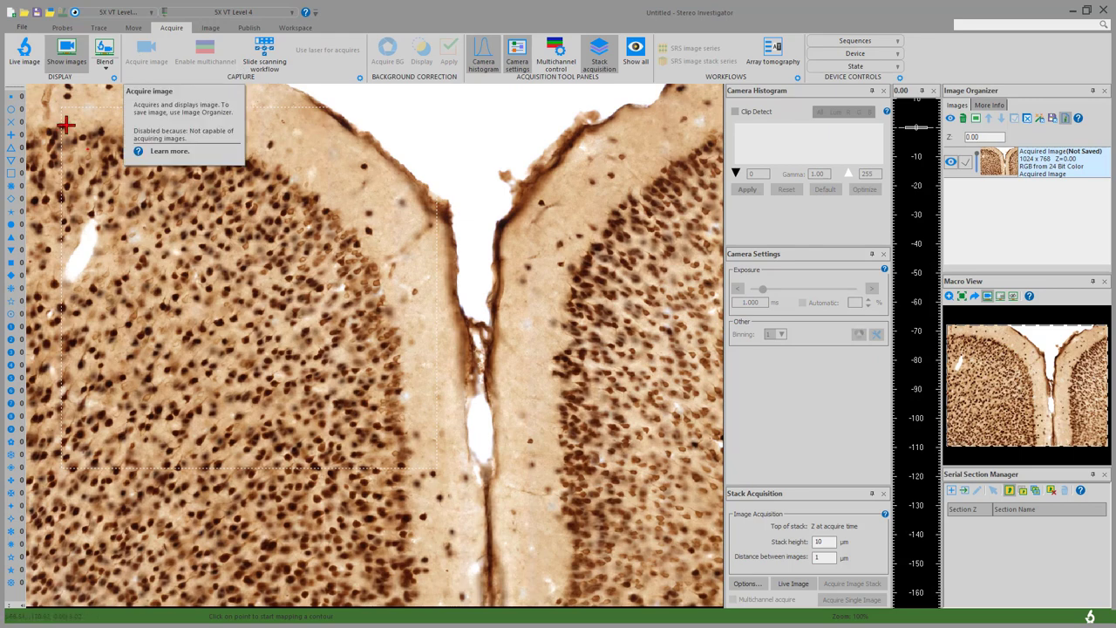
{"action": "left_click", "coordinate": [25, 52]}
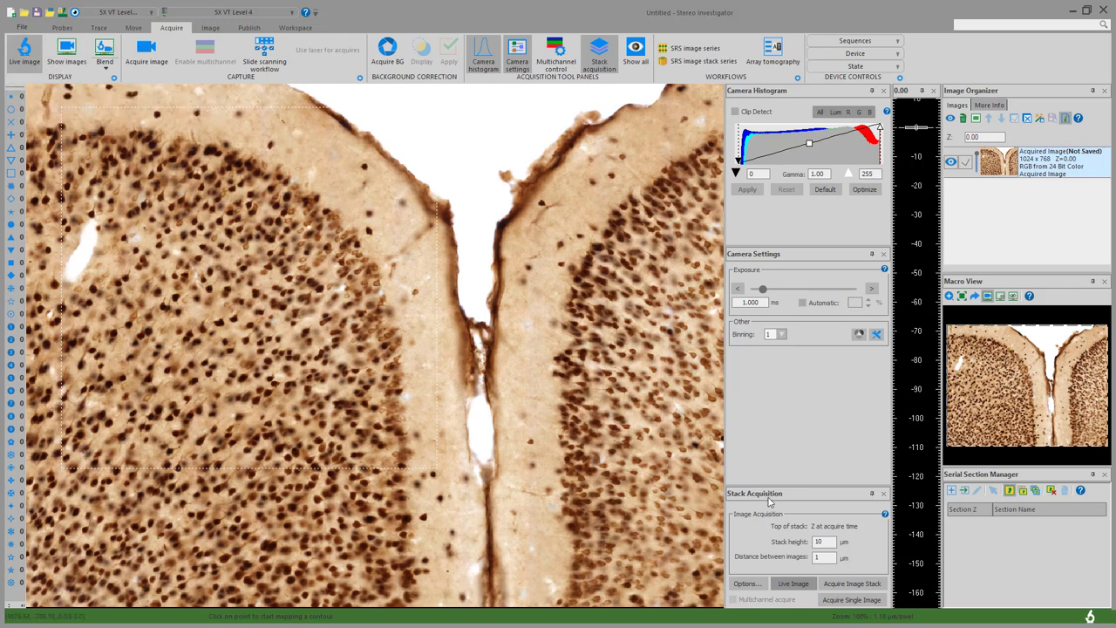
{"action": "double_click", "coordinate": [828, 543]}
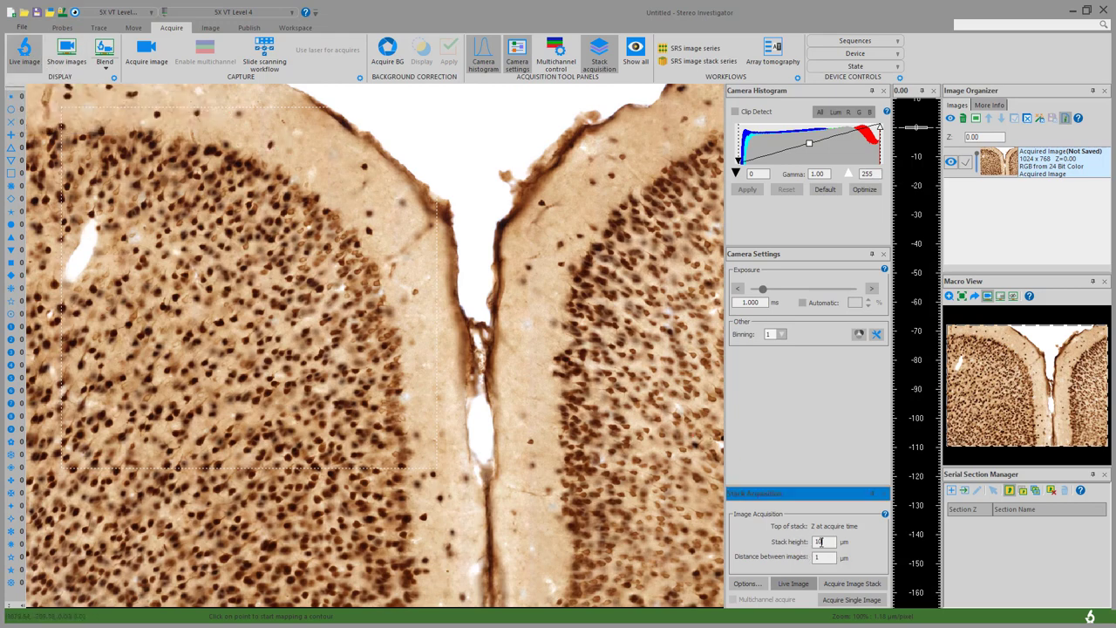
{"action": "double_click", "coordinate": [831, 558]}
Hide and show the acquired image again, and check its original image information.
{"action": "left_click", "coordinate": [952, 163]}
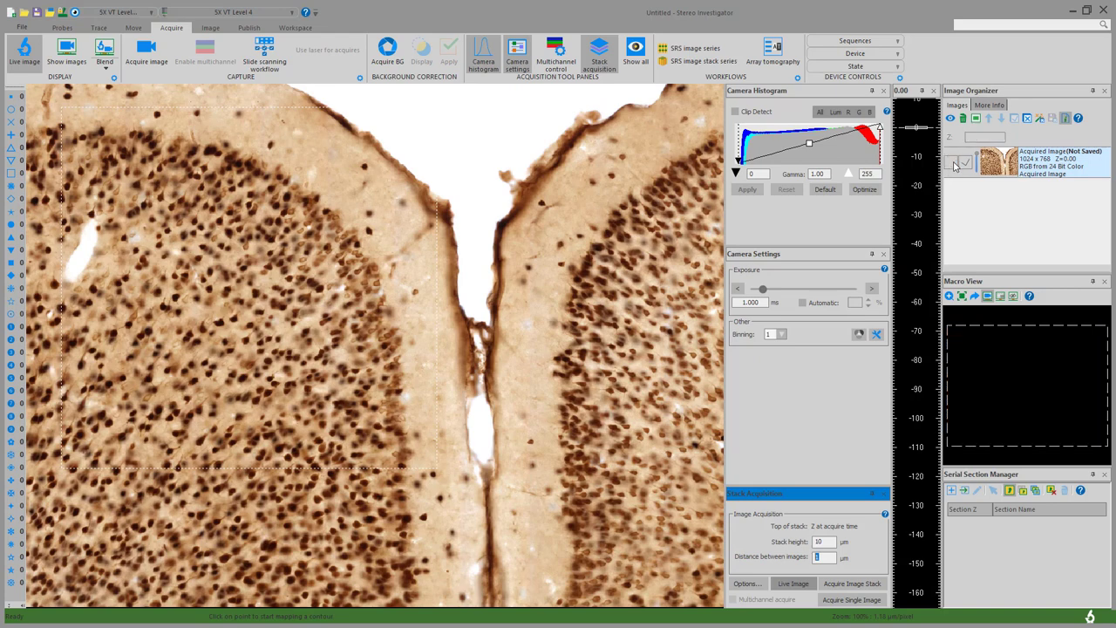
{"action": "left_click", "coordinate": [952, 164]}
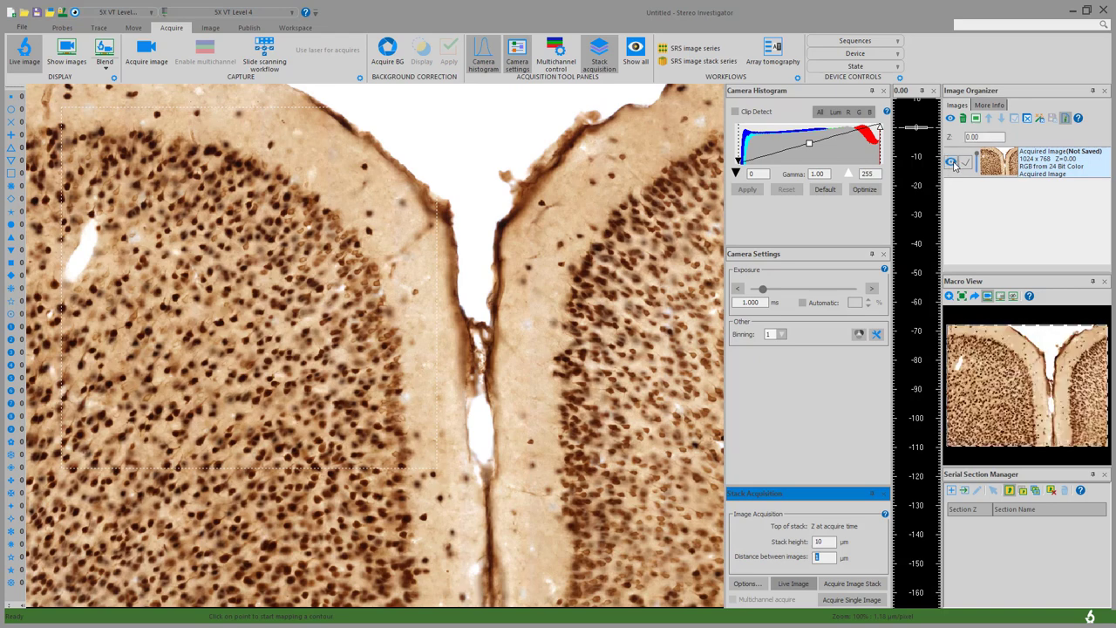
{"action": "left_click", "coordinate": [993, 105]}
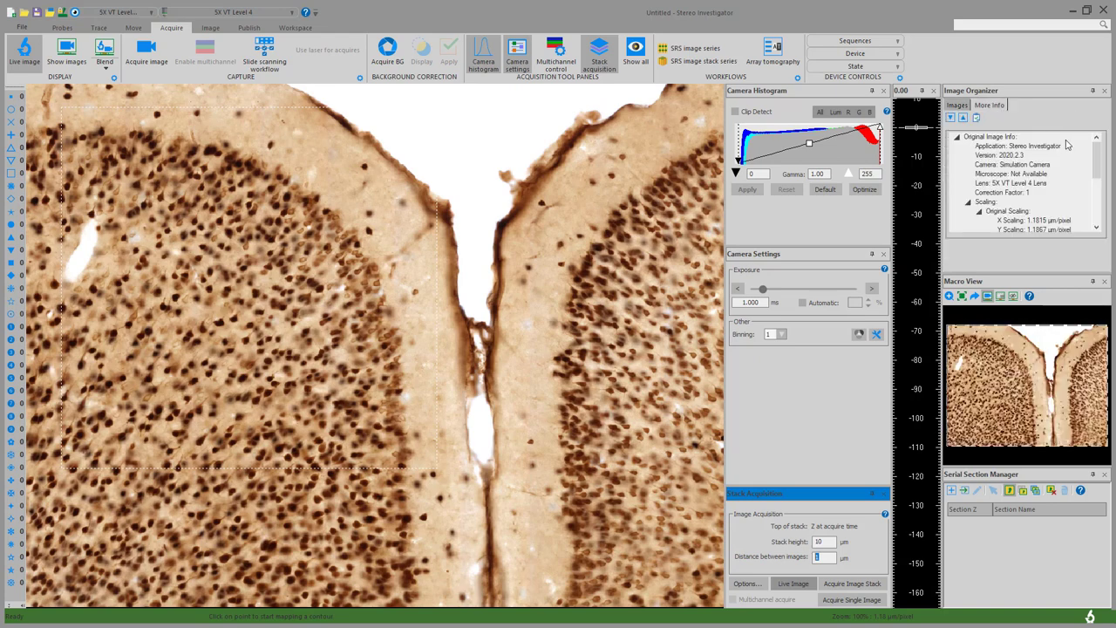
{"action": "left_click", "coordinate": [958, 106]}
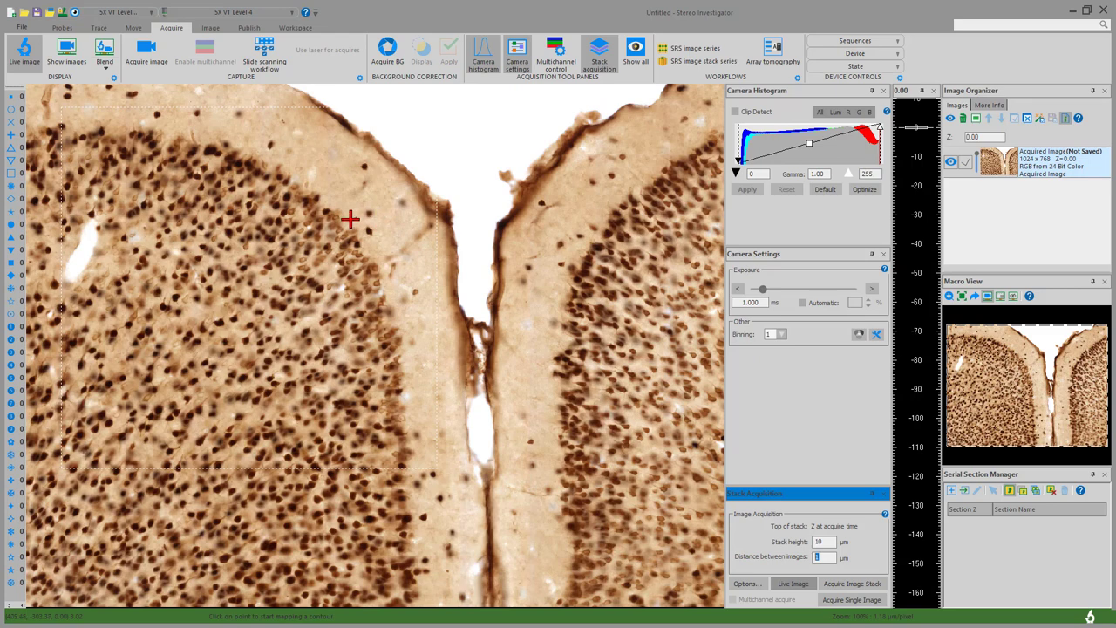
Start the slide scanning workflow and set NeuN project.DAT on the Desktop as its data file, replacing the existing file.
{"action": "left_click", "coordinate": [266, 60]}
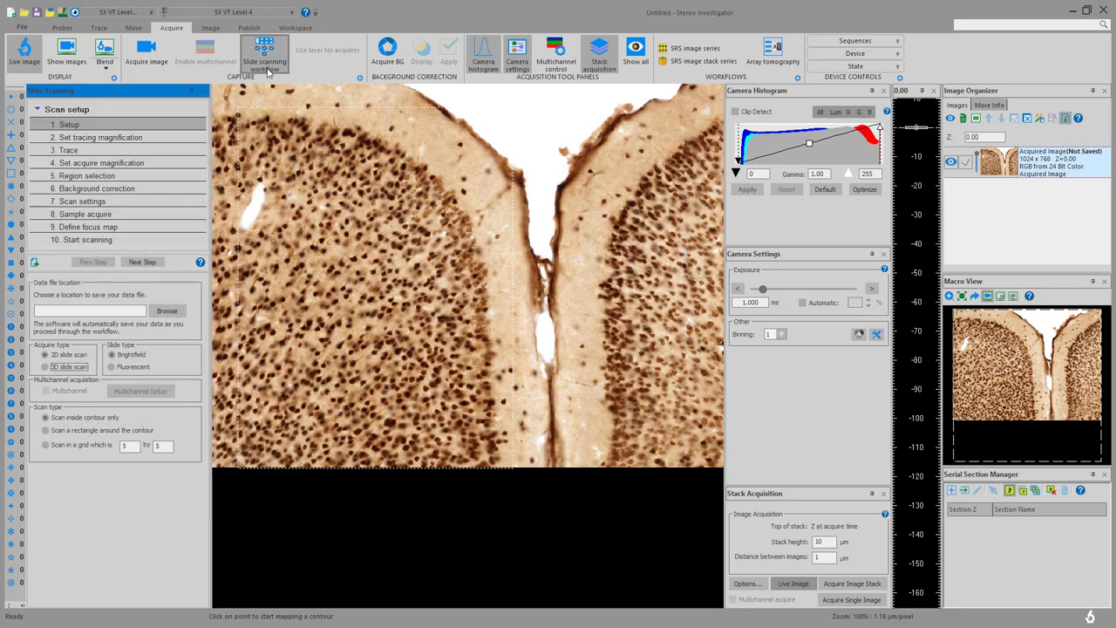
{"action": "left_click", "coordinate": [167, 311]}
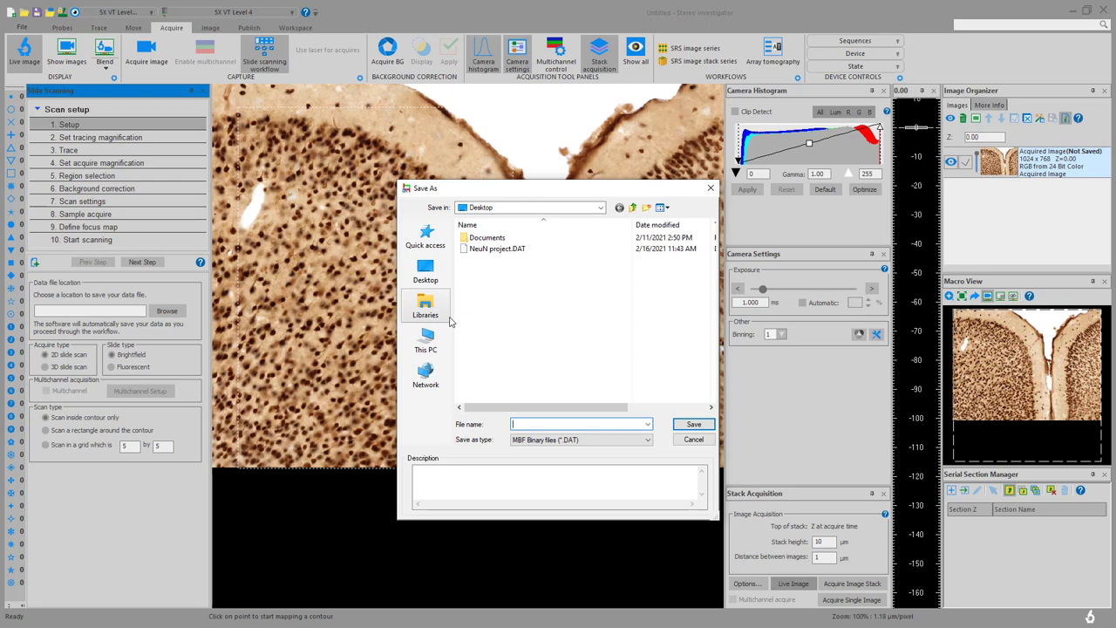
{"action": "left_click", "coordinate": [514, 249]}
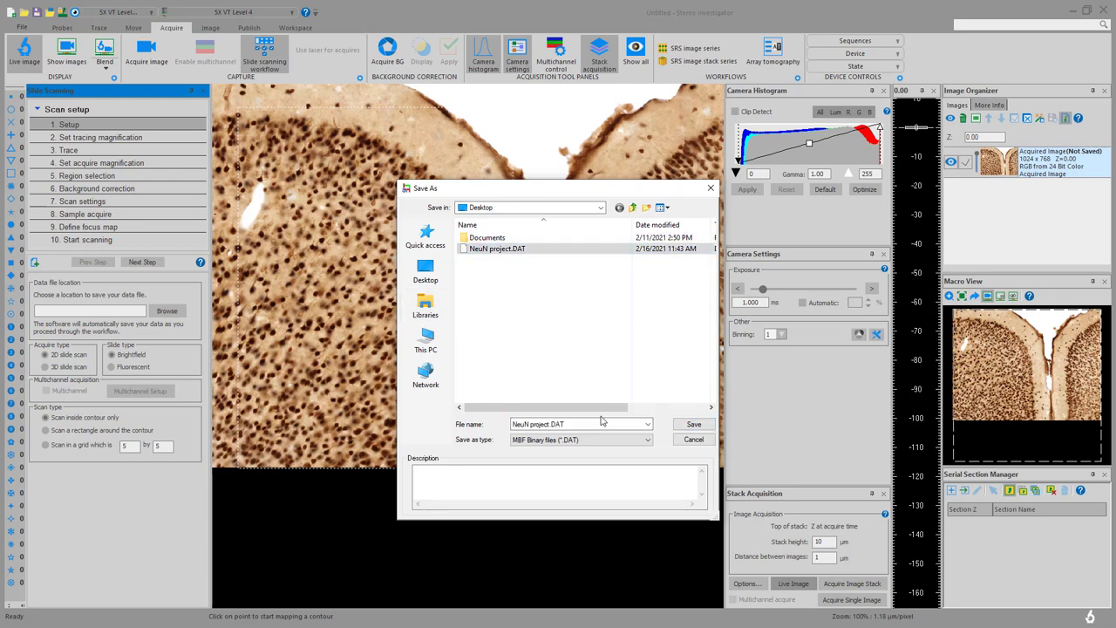
{"action": "left_click", "coordinate": [693, 424]}
{"action": "left_click", "coordinate": [583, 321]}
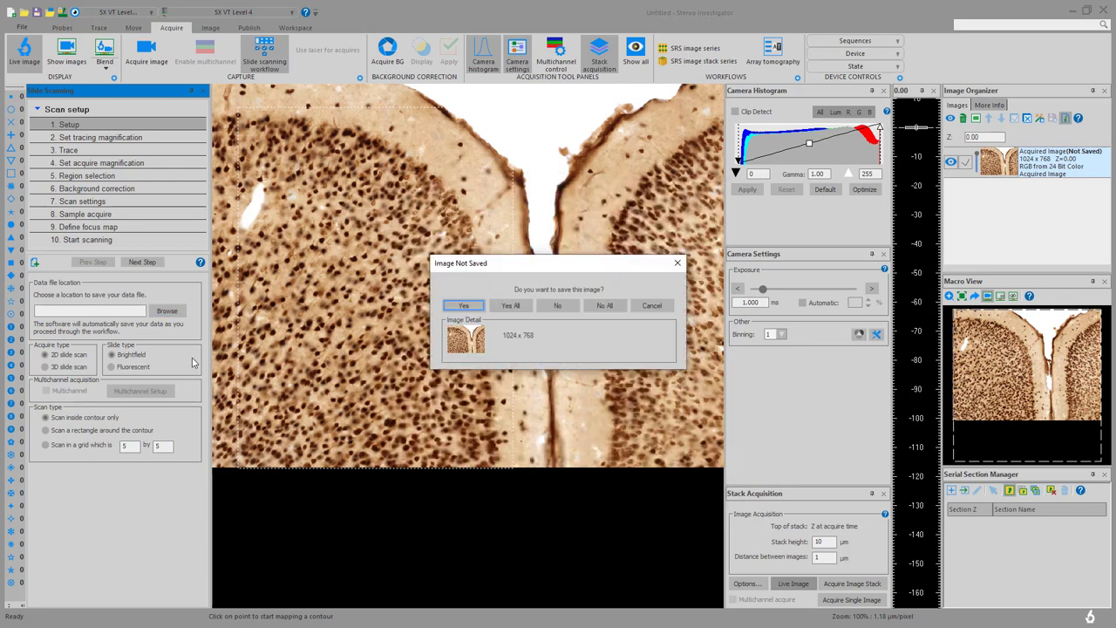
Save the unsaved acquired image as "single image" in JPEG2000 format in the suggested user folder.
{"action": "left_click", "coordinate": [462, 307]}
{"action": "type", "text": "single image"}
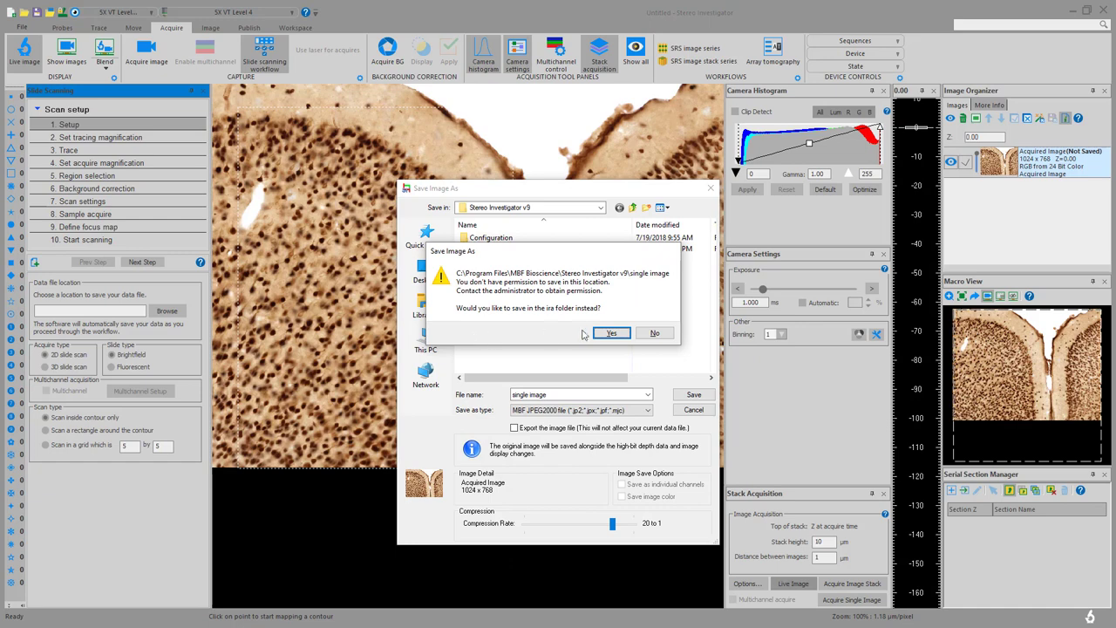
{"action": "left_click", "coordinate": [613, 333]}
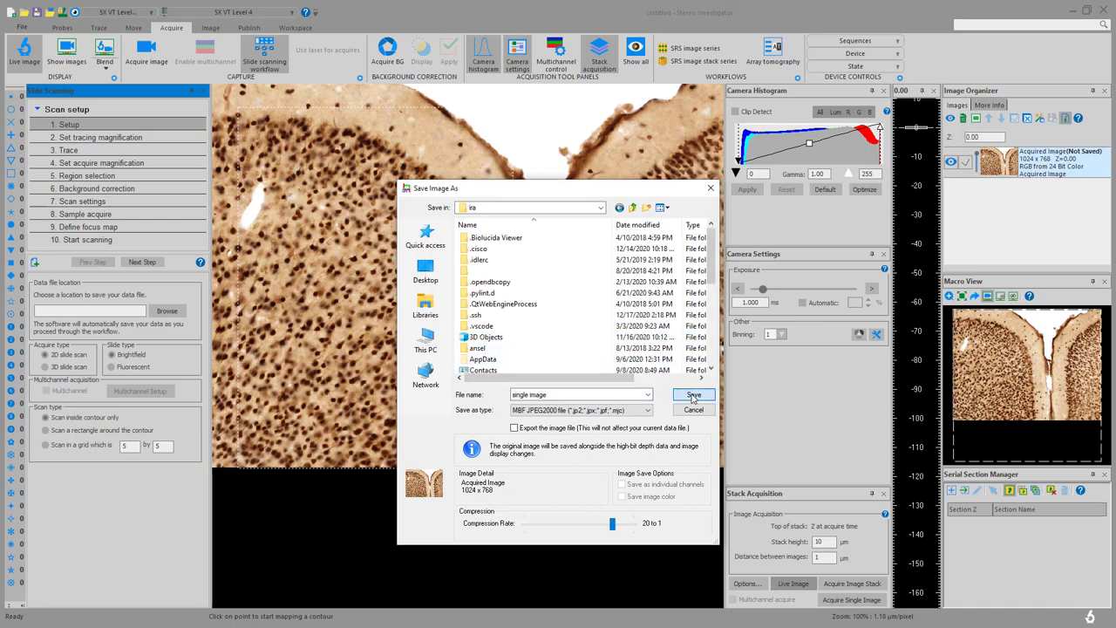
{"action": "left_click", "coordinate": [693, 395]}
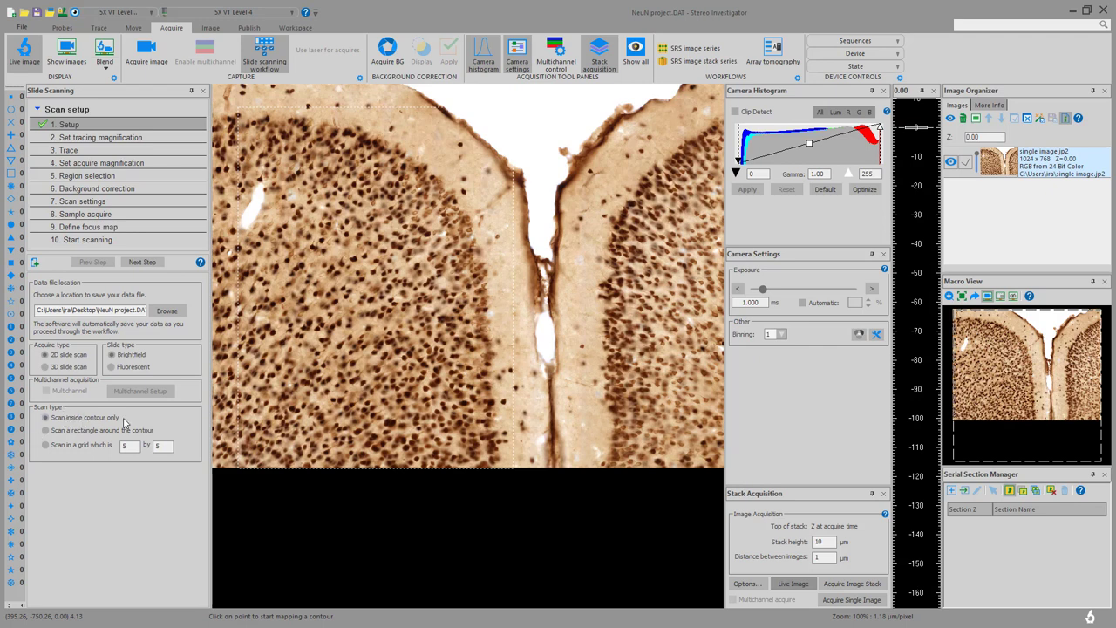
Accept the scan setup and the 5X VT Level 4 tracing objective, and advance the workflow to tracing.
{"action": "left_click", "coordinate": [142, 262]}
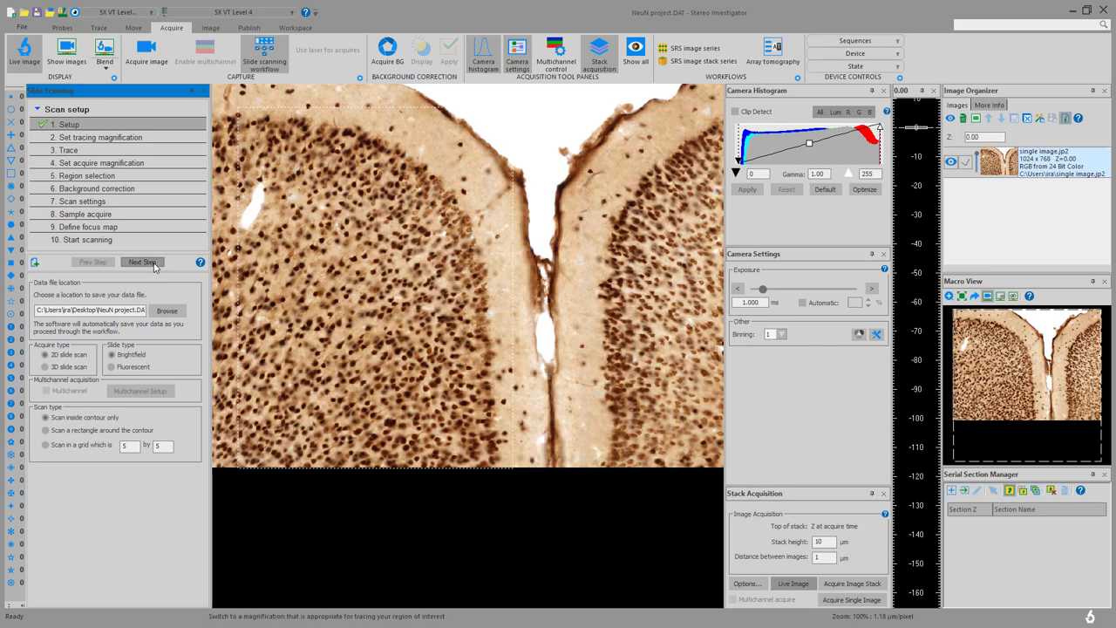
{"action": "left_click", "coordinate": [500, 145]}
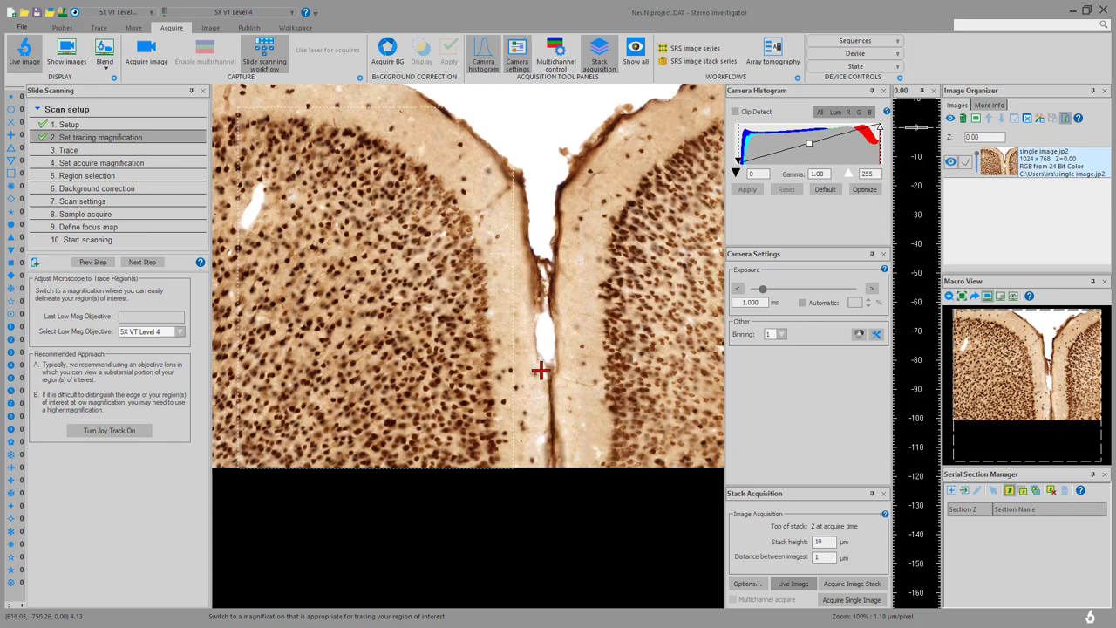
{"action": "left_click", "coordinate": [144, 262]}
Trace and close a Left Caudate Putamen contour around the left half of the section, and advance to setting the acquire magnification.
{"action": "mouse_move", "coordinate": [488, 138]}
{"action": "left_mouse_down"}
{"action": "mouse_move", "coordinate": [461, 103]}
{"action": "mouse_move", "coordinate": [422, 101]}
{"action": "mouse_move", "coordinate": [316, 241]}
{"action": "mouse_move", "coordinate": [236, 259]}
{"action": "mouse_move", "coordinate": [222, 250]}
{"action": "mouse_move", "coordinate": [258, 291]}
{"action": "mouse_move", "coordinate": [213, 298]}
{"action": "mouse_move", "coordinate": [226, 370]}
{"action": "mouse_move", "coordinate": [211, 414]}
{"action": "mouse_move", "coordinate": [217, 394]}
{"action": "mouse_move", "coordinate": [233, 430]}
{"action": "mouse_move", "coordinate": [223, 462]}
{"action": "mouse_move", "coordinate": [317, 460]}
{"action": "mouse_move", "coordinate": [326, 479]}
{"action": "mouse_move", "coordinate": [378, 479]}
{"action": "mouse_move", "coordinate": [315, 478]}
{"action": "mouse_move", "coordinate": [335, 488]}
{"action": "mouse_move", "coordinate": [368, 470]}
{"action": "mouse_move", "coordinate": [380, 483]}
{"action": "mouse_move", "coordinate": [402, 471]}
{"action": "mouse_move", "coordinate": [439, 485]}
{"action": "mouse_move", "coordinate": [458, 481]}
{"action": "mouse_move", "coordinate": [453, 468]}
{"action": "mouse_move", "coordinate": [453, 481]}
{"action": "mouse_move", "coordinate": [556, 436]}
{"action": "mouse_move", "coordinate": [590, 441]}
{"action": "mouse_move", "coordinate": [613, 397]}
{"action": "mouse_move", "coordinate": [663, 419]}
{"action": "mouse_move", "coordinate": [621, 431]}
{"action": "mouse_move", "coordinate": [607, 449]}
{"action": "mouse_move", "coordinate": [646, 378]}
{"action": "mouse_move", "coordinate": [568, 252]}
{"action": "mouse_move", "coordinate": [515, 265]}
{"action": "mouse_move", "coordinate": [521, 232]}
{"action": "mouse_move", "coordinate": [511, 230]}
{"action": "mouse_move", "coordinate": [558, 212]}
{"action": "mouse_move", "coordinate": [534, 190]}
{"action": "mouse_move", "coordinate": [528, 212]}
{"action": "mouse_move", "coordinate": [560, 189]}
{"action": "mouse_move", "coordinate": [576, 126]}
{"action": "mouse_move", "coordinate": [381, 232]}
{"action": "mouse_move", "coordinate": [395, 254]}
{"action": "left_mouse_up"}
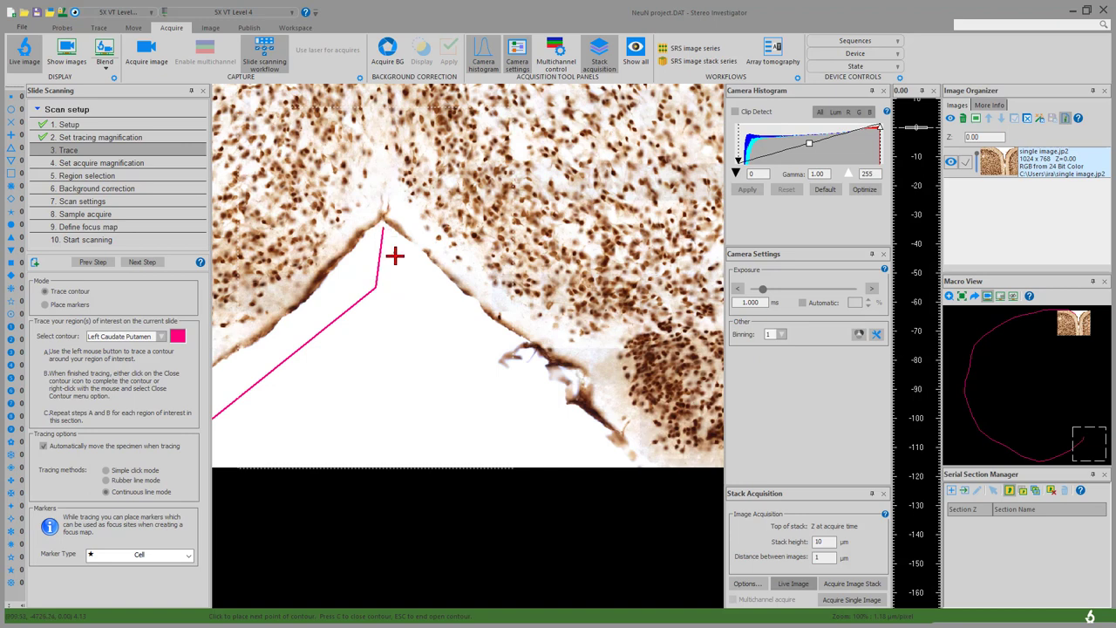
{"action": "right_click", "coordinate": [389, 222]}
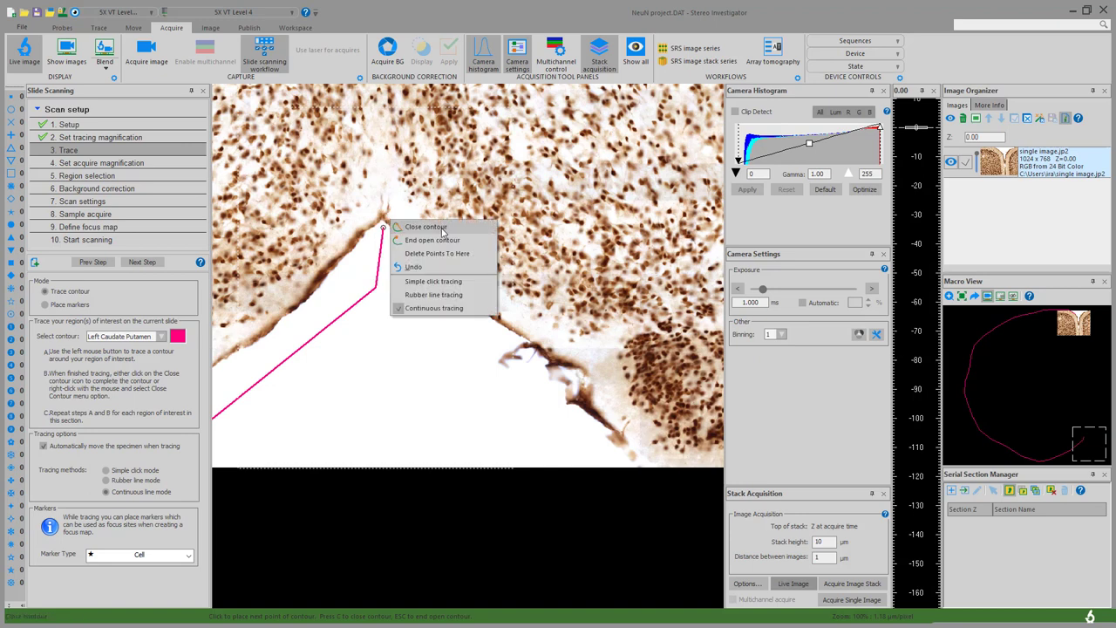
{"action": "left_click", "coordinate": [442, 228]}
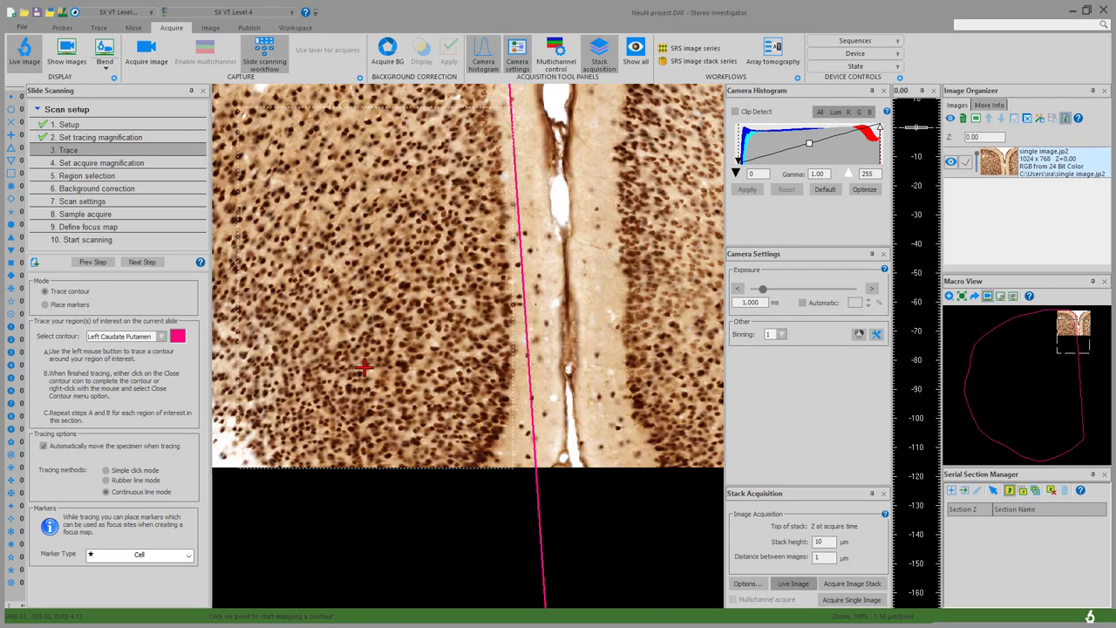
{"action": "left_click", "coordinate": [142, 262]}
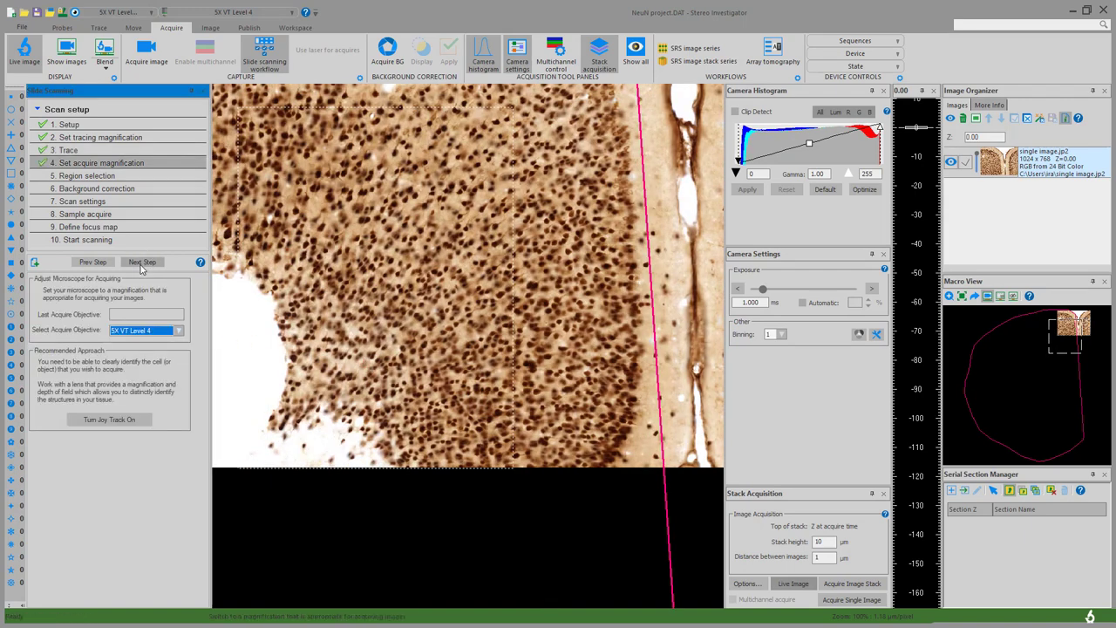
Set the acquire objective to 20X VT Level 2 and advance the scan workflow.
{"action": "left_click", "coordinate": [170, 332]}
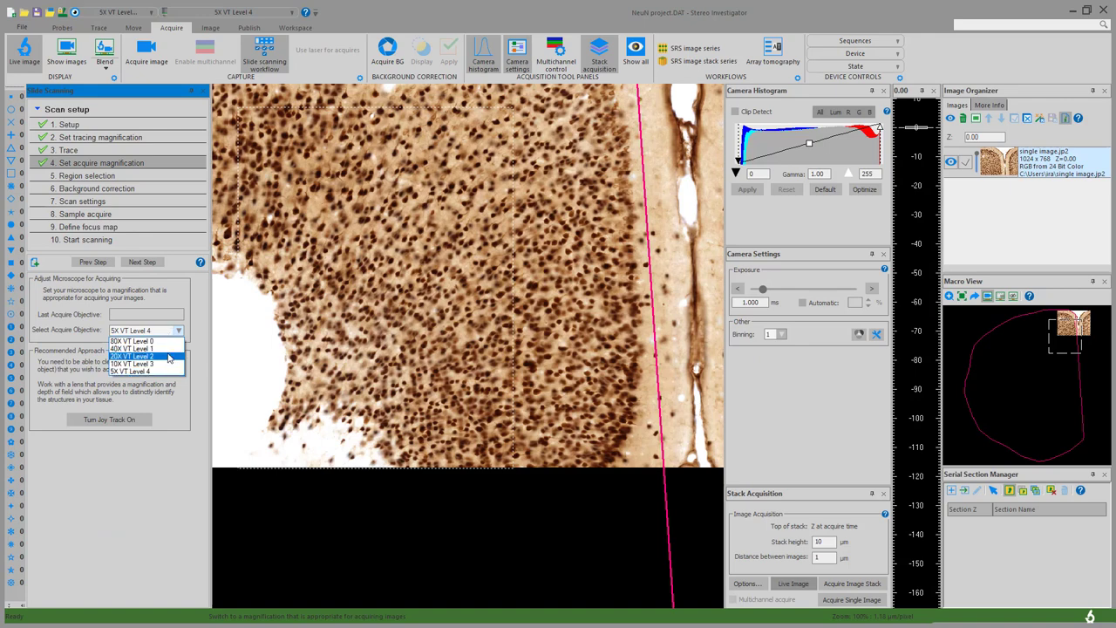
{"action": "left_click", "coordinate": [170, 357]}
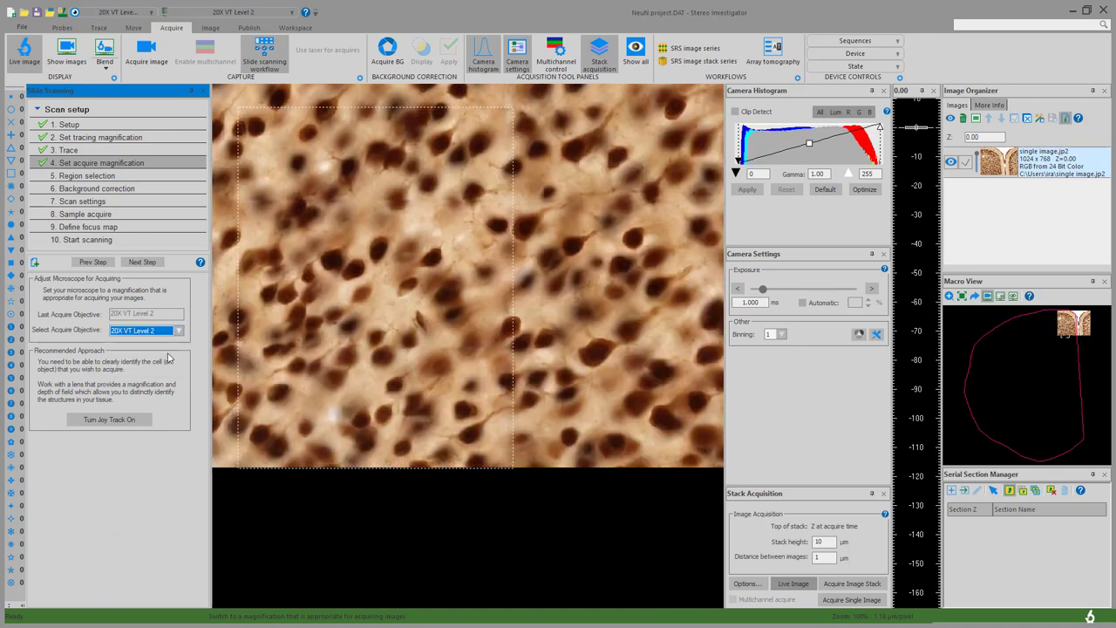
{"action": "left_click", "coordinate": [151, 263]}
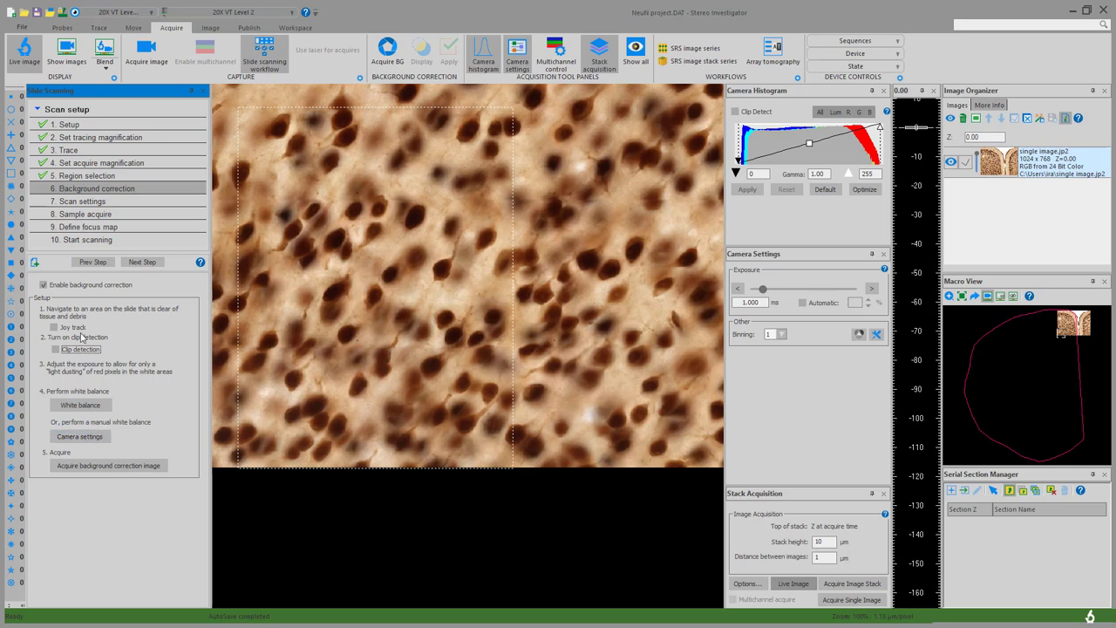
Disable background correction, accept the default scan settings without a sample image, and advance to defining the focus map.
{"action": "left_click", "coordinate": [104, 287]}
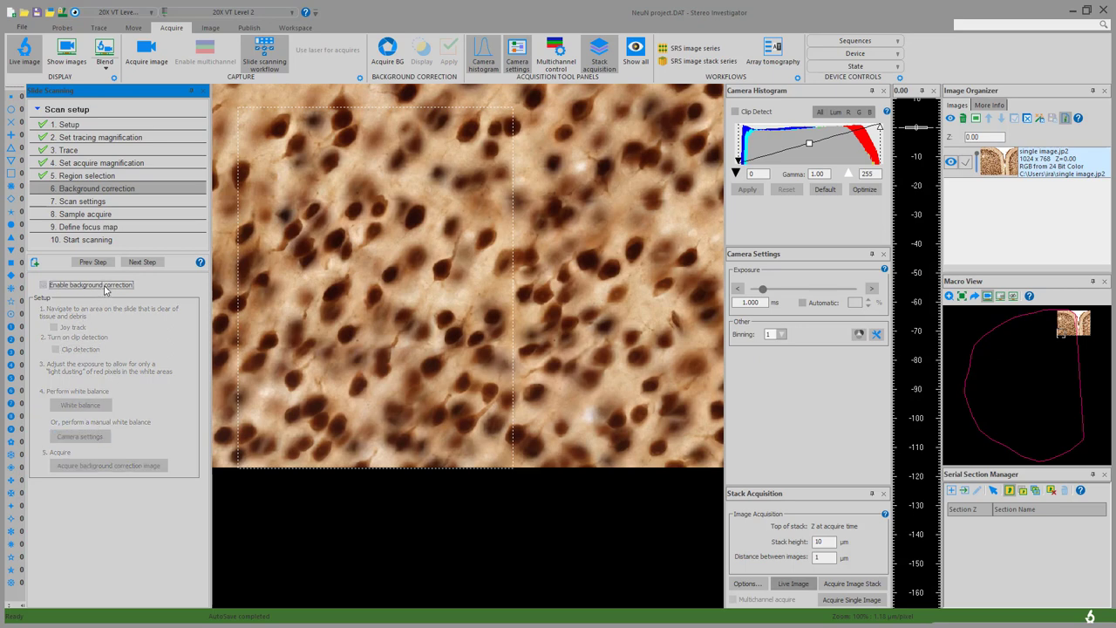
{"action": "left_click", "coordinate": [143, 262]}
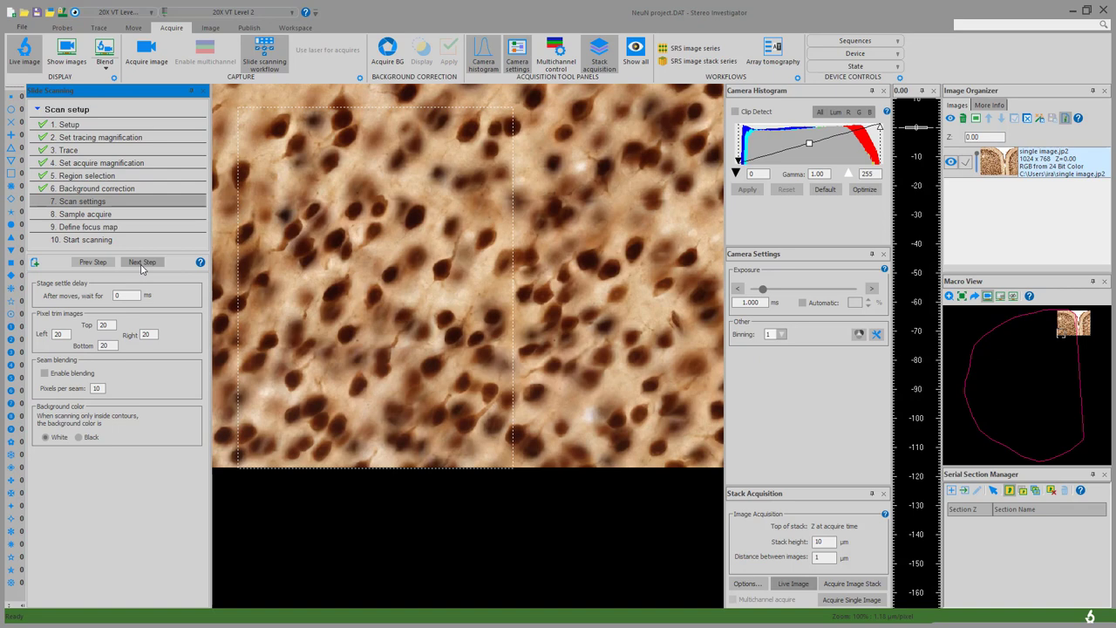
{"action": "left_click", "coordinate": [141, 262]}
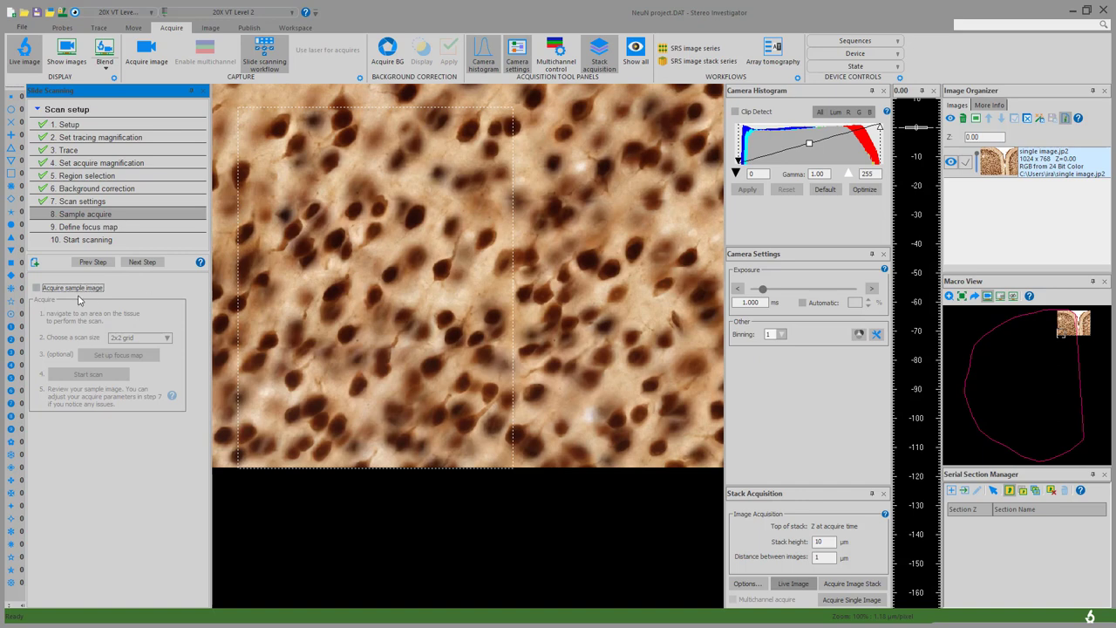
{"action": "left_click", "coordinate": [142, 262]}
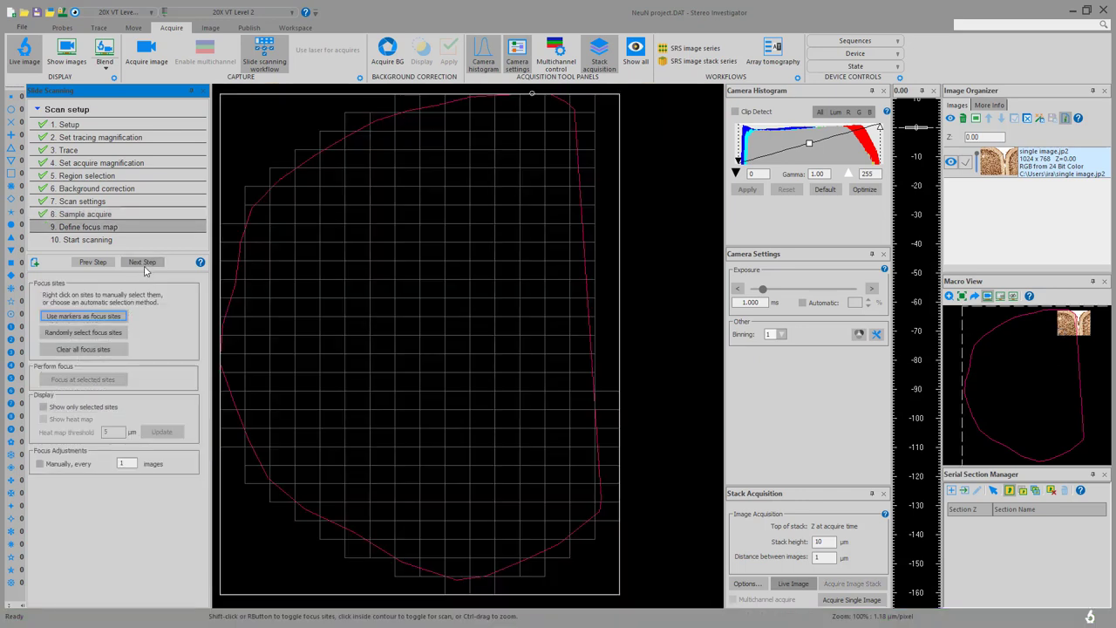
Mark twelve focus sites spread across the scan grid inside the traced contour.
{"action": "right_click", "coordinate": [433, 144]}
{"action": "right_click", "coordinate": [528, 230]}
{"action": "right_click", "coordinate": [338, 218]}
{"action": "right_click", "coordinate": [487, 342]}
{"action": "right_click", "coordinate": [278, 307]}
{"action": "right_click", "coordinate": [432, 440]}
{"action": "right_click", "coordinate": [257, 424]}
{"action": "right_click", "coordinate": [382, 529]}
{"action": "right_click", "coordinate": [580, 494]}
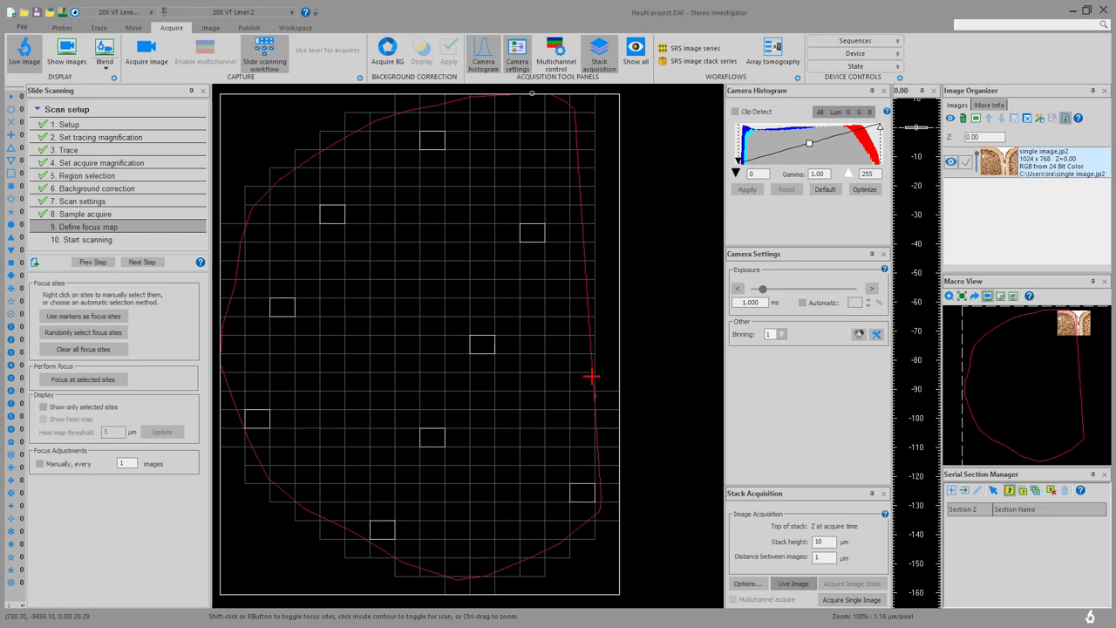
{"action": "right_click", "coordinate": [582, 345]}
{"action": "right_click", "coordinate": [382, 324]}
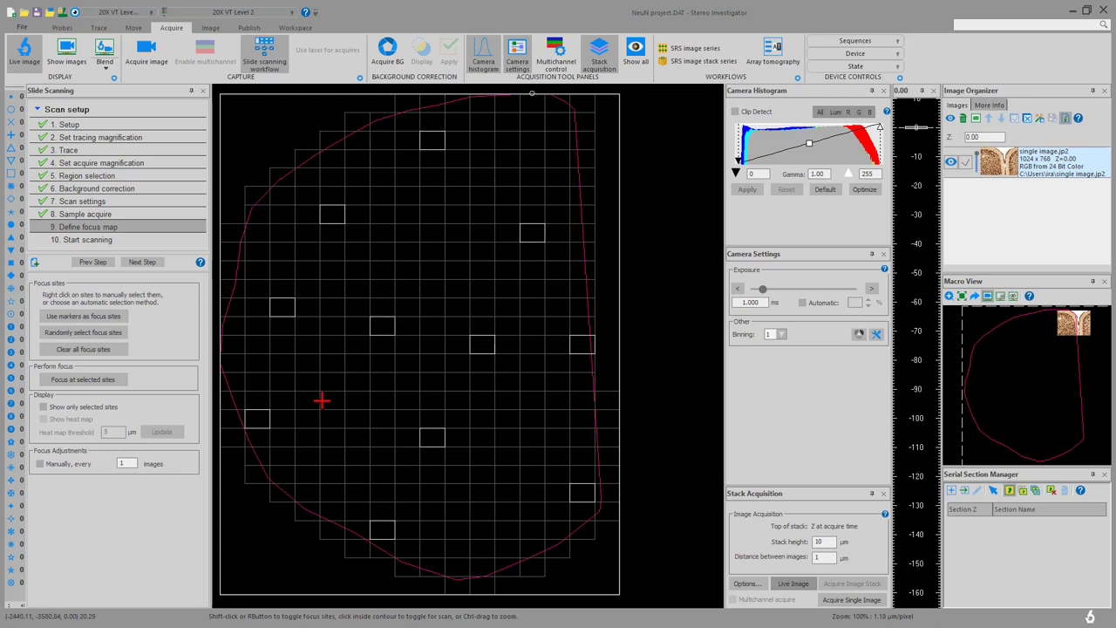
{"action": "right_click", "coordinate": [557, 118]}
Start focusing at the selected sites and set the first five focal planes to Z -2, -2, -6, -3 and -12.
{"action": "left_click", "coordinate": [120, 383]}
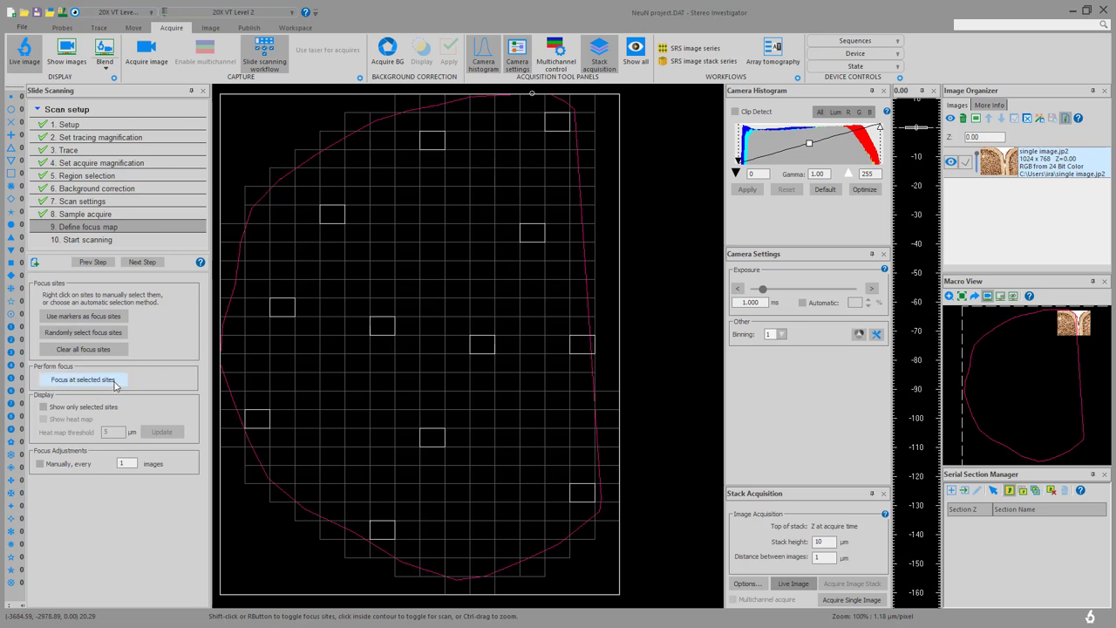
{"action": "left_click", "coordinate": [116, 384]}
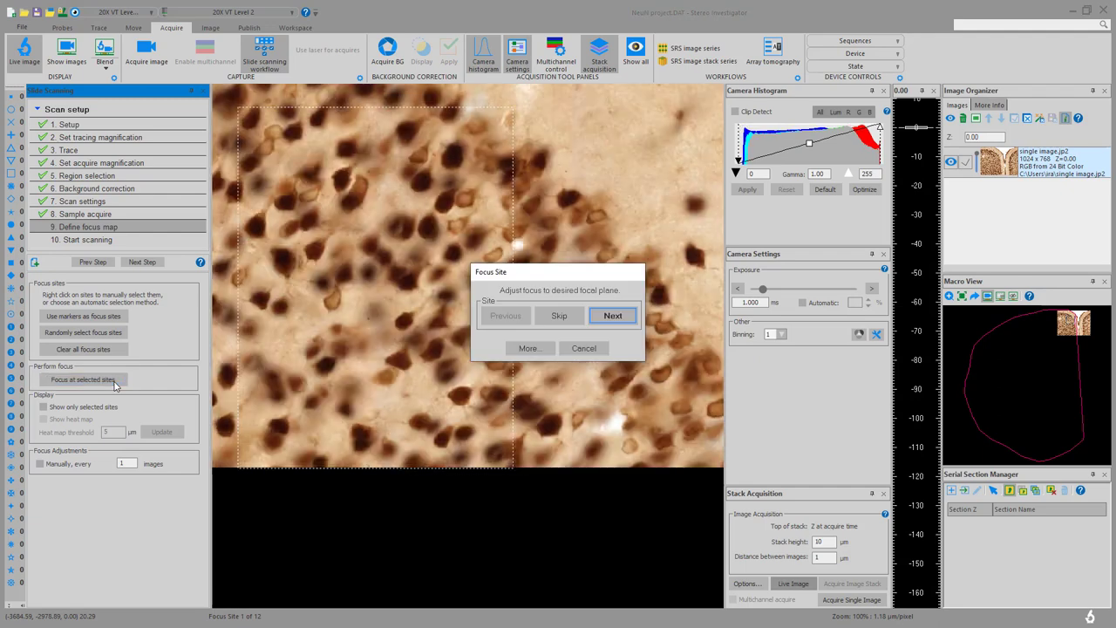
{"action": "scroll", "coordinate": [411, 323], "scroll_direction": "down", "scroll_amount": 3}
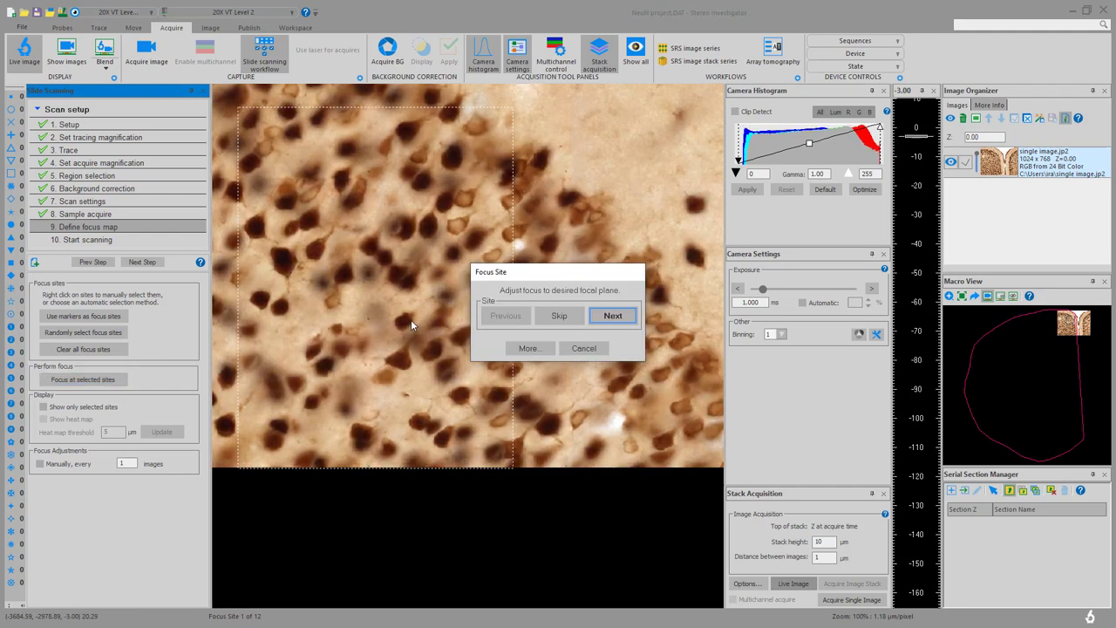
{"action": "left_click", "coordinate": [612, 316]}
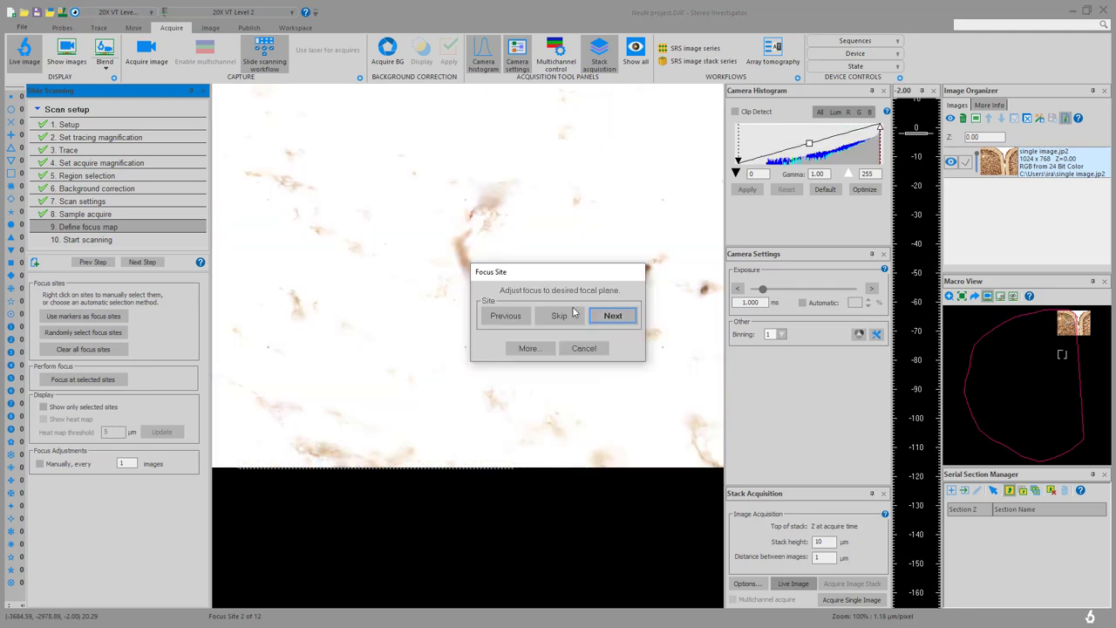
{"action": "scroll", "coordinate": [415, 316], "scroll_direction": "down", "scroll_amount": 2}
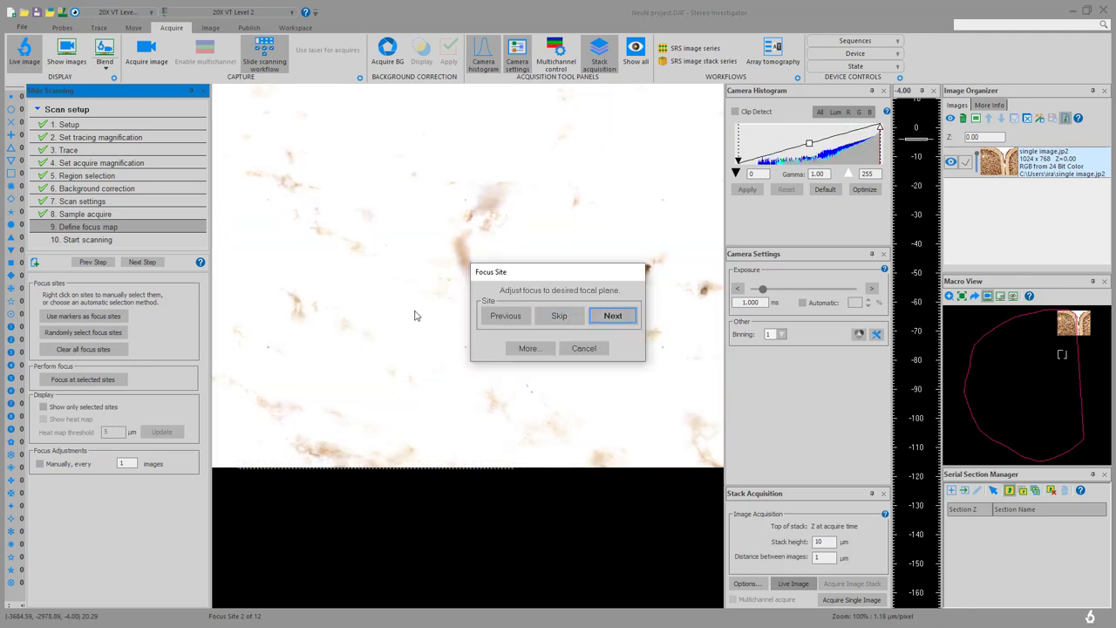
{"action": "left_click", "coordinate": [615, 318]}
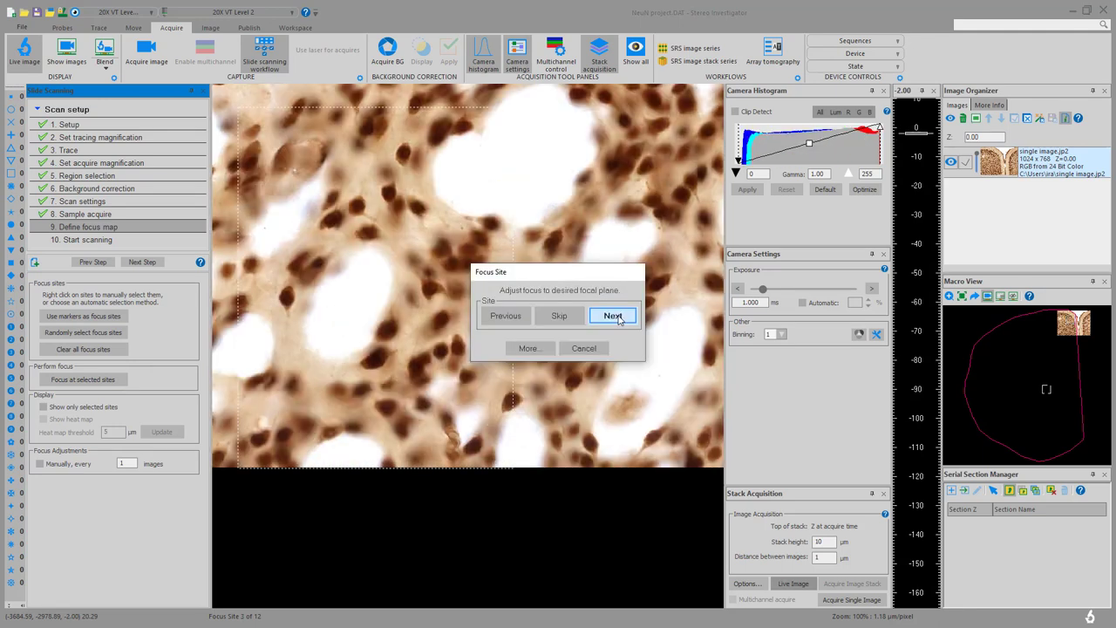
{"action": "scroll", "coordinate": [617, 321], "scroll_direction": "down", "scroll_amount": 4}
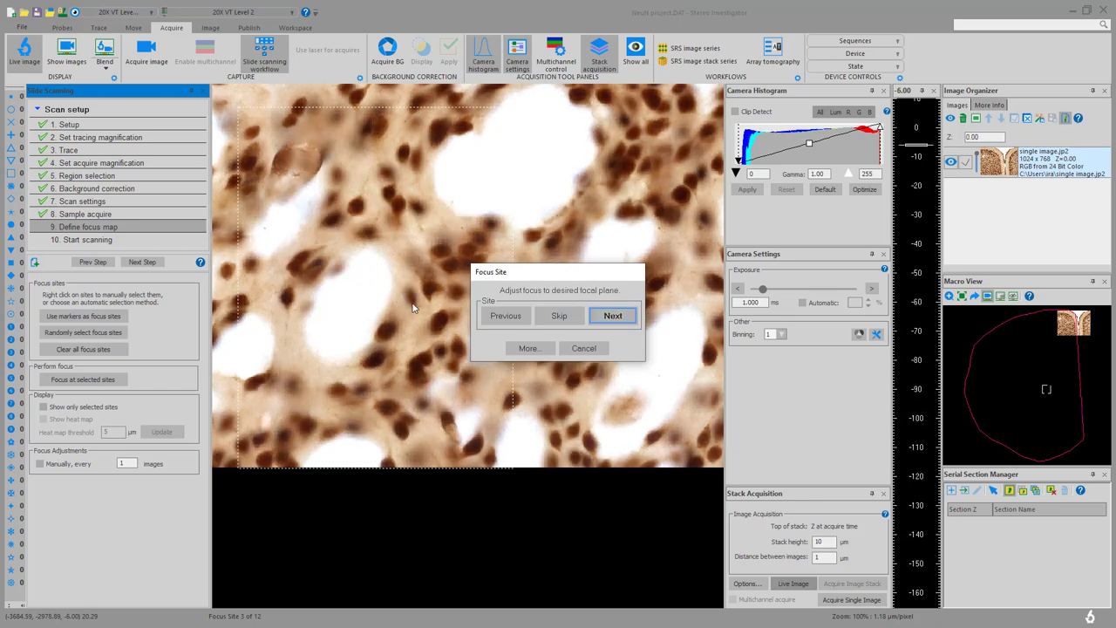
{"action": "left_click", "coordinate": [623, 322]}
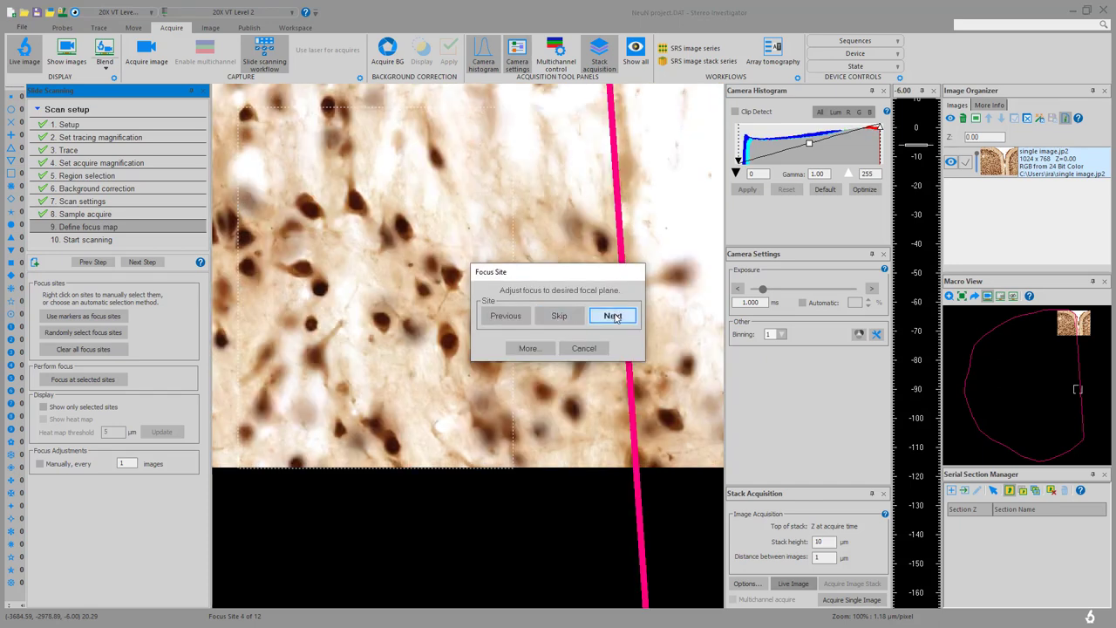
{"action": "scroll", "coordinate": [403, 320], "scroll_direction": "up", "scroll_amount": 3}
{"action": "left_click", "coordinate": [613, 316]}
{"action": "scroll", "coordinate": [425, 326], "scroll_direction": "down", "scroll_amount": 4}
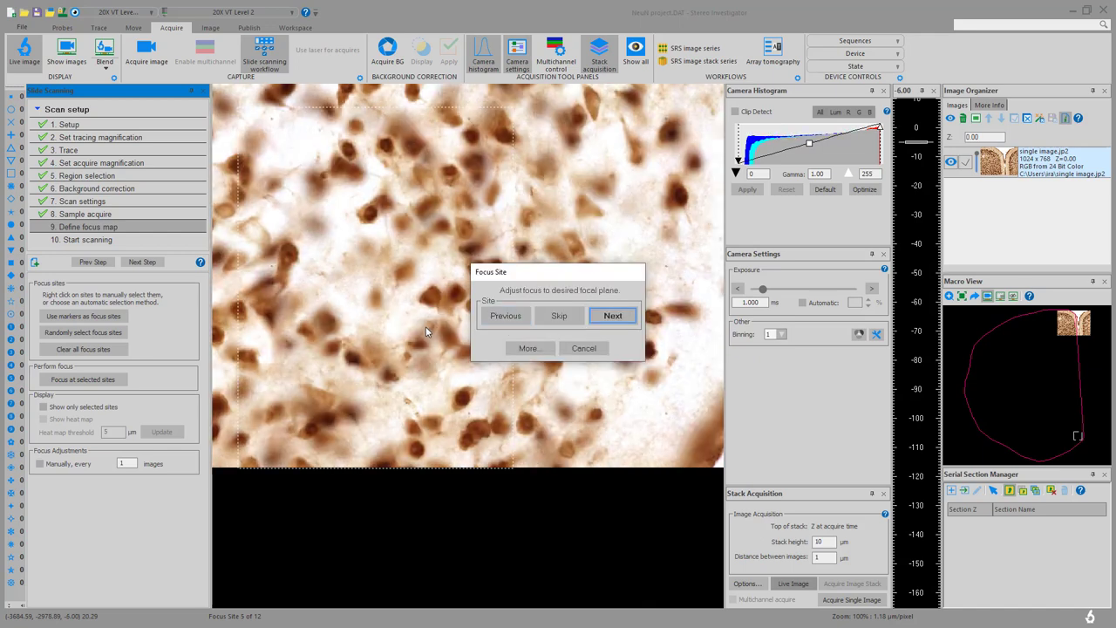
{"action": "scroll", "coordinate": [360, 243], "scroll_direction": "down", "scroll_amount": 5}
{"action": "left_click", "coordinate": [612, 316]}
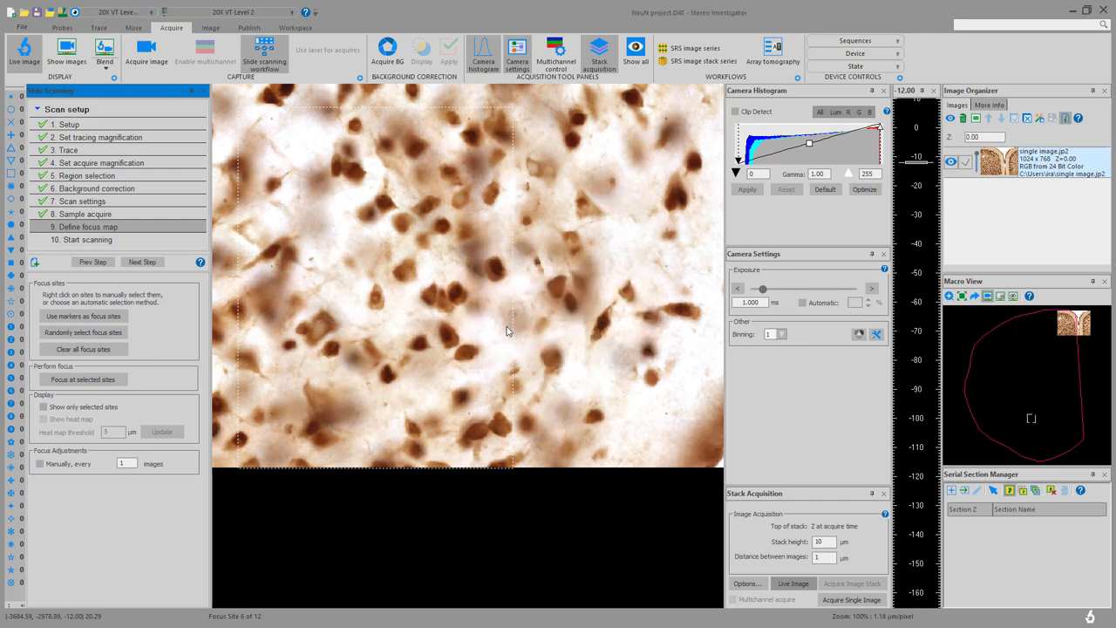
Set the remaining seven focus sites to Z -16, -15, -11, -16, -16, -15 and -16, completing the focus map.
{"action": "left_click", "coordinate": [613, 316]}
{"action": "scroll", "coordinate": [422, 302], "scroll_direction": "up", "scroll_amount": 1}
{"action": "left_click", "coordinate": [613, 316]}
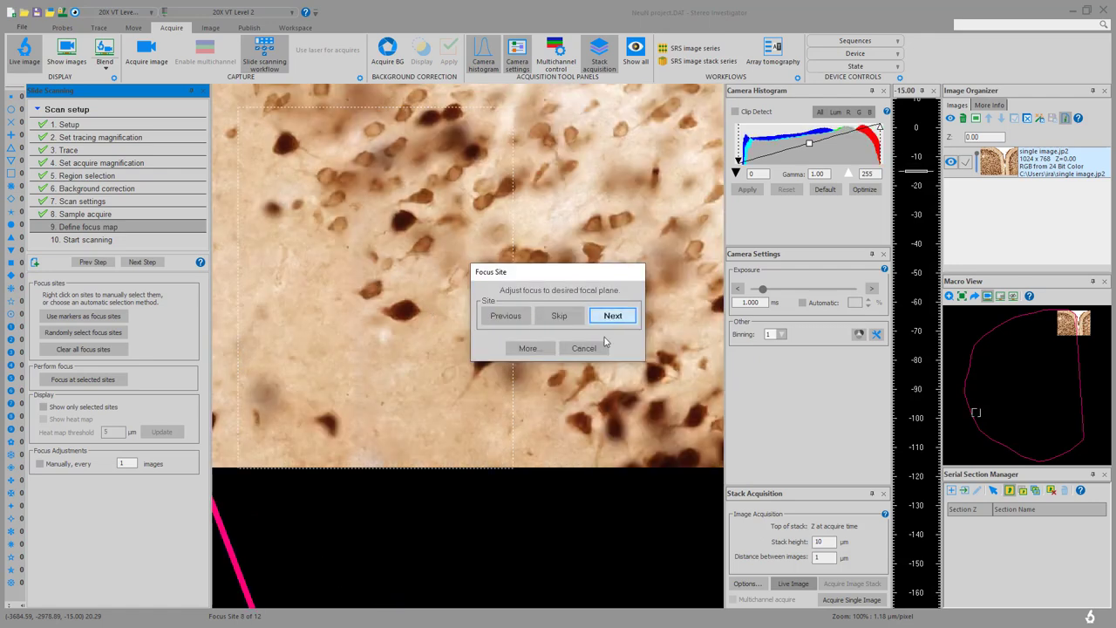
{"action": "scroll", "coordinate": [680, 375], "scroll_direction": "up", "scroll_amount": 4}
{"action": "left_click", "coordinate": [615, 315]}
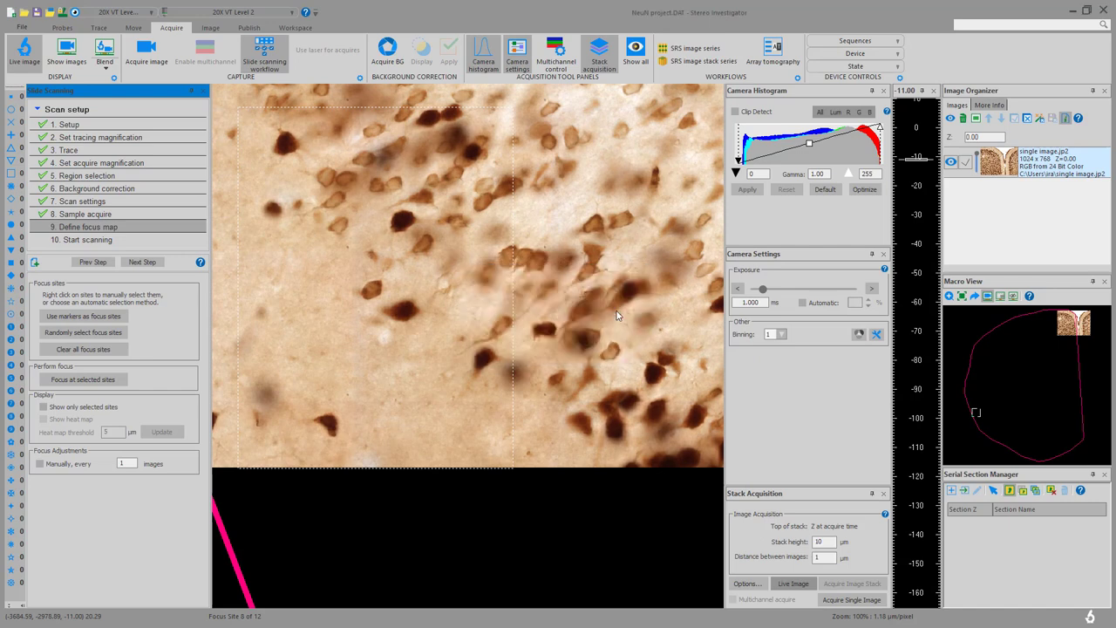
{"action": "left_click", "coordinate": [619, 316]}
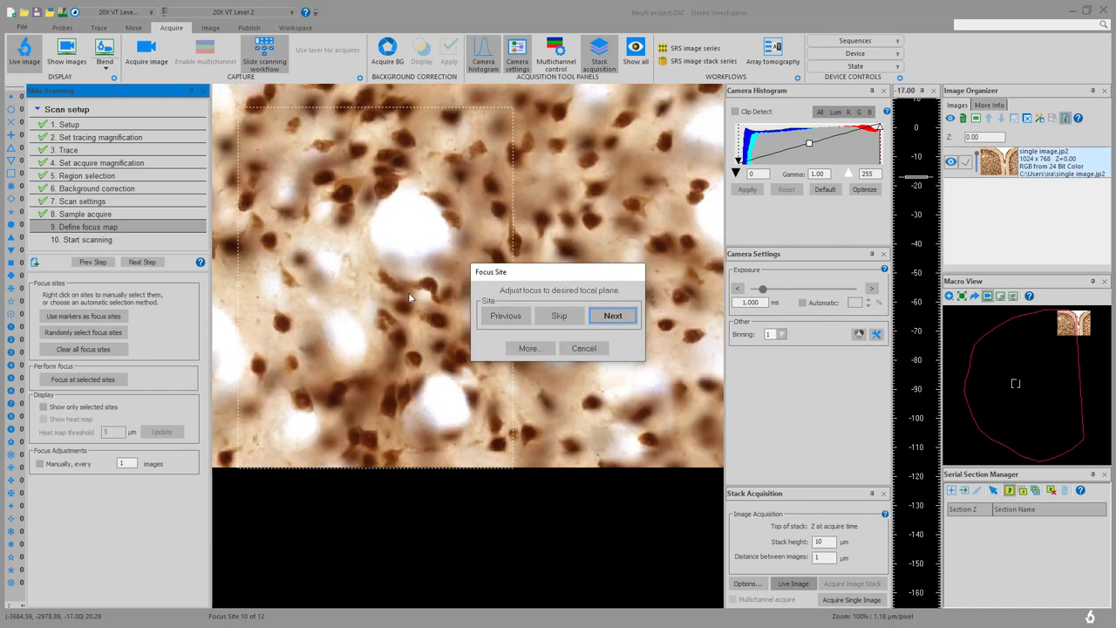
{"action": "scroll", "coordinate": [408, 292], "scroll_direction": "up", "scroll_amount": 1}
{"action": "left_click", "coordinate": [613, 315]}
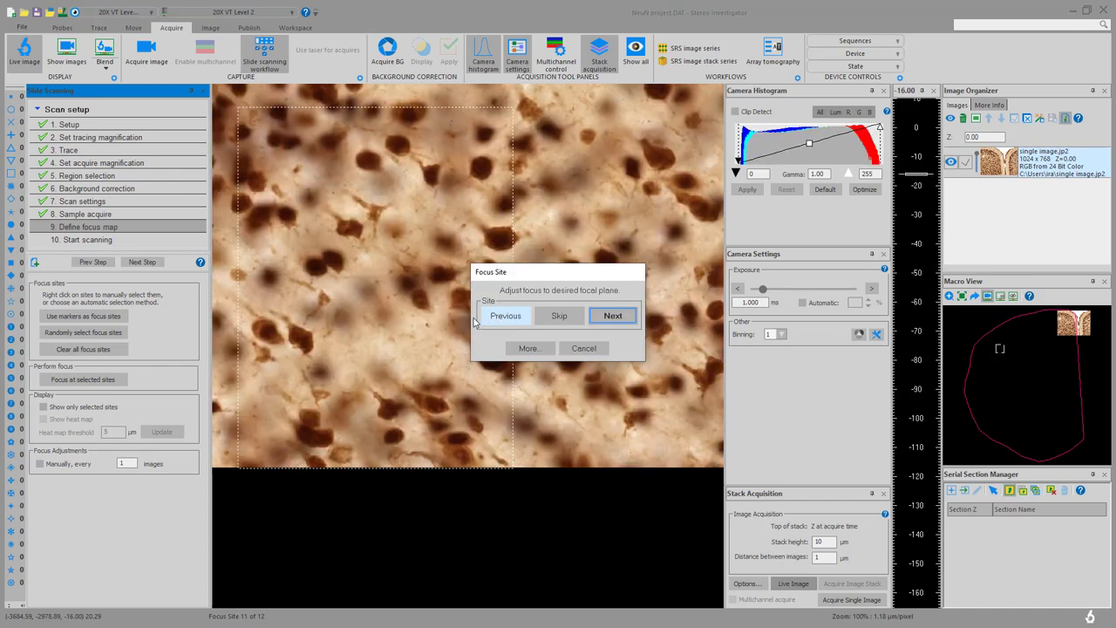
{"action": "left_click", "coordinate": [612, 317]}
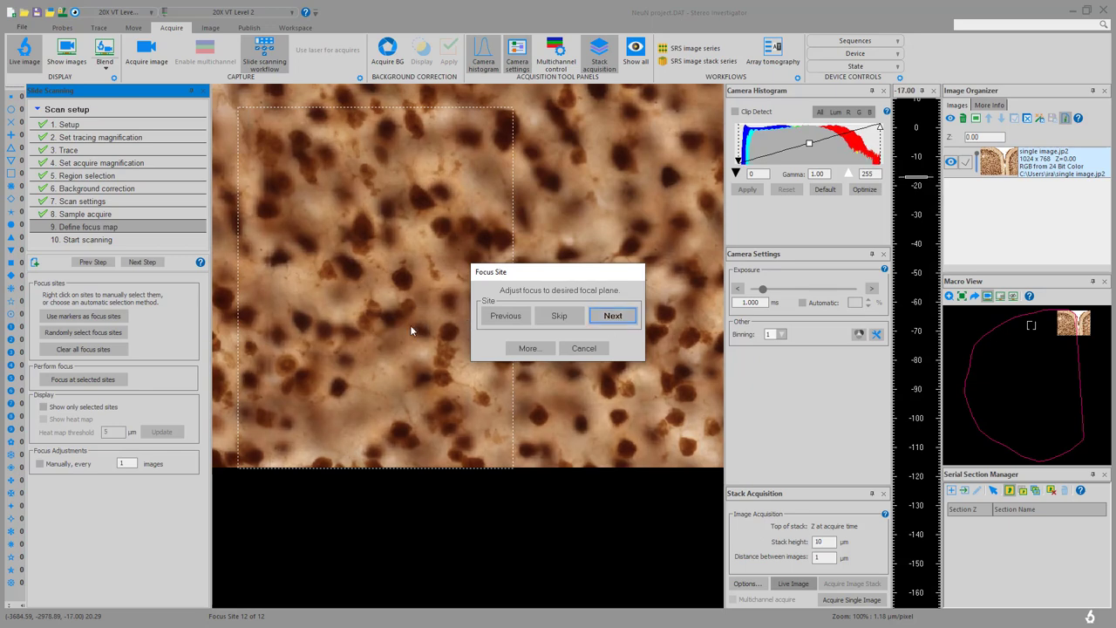
{"action": "left_click", "coordinate": [626, 318]}
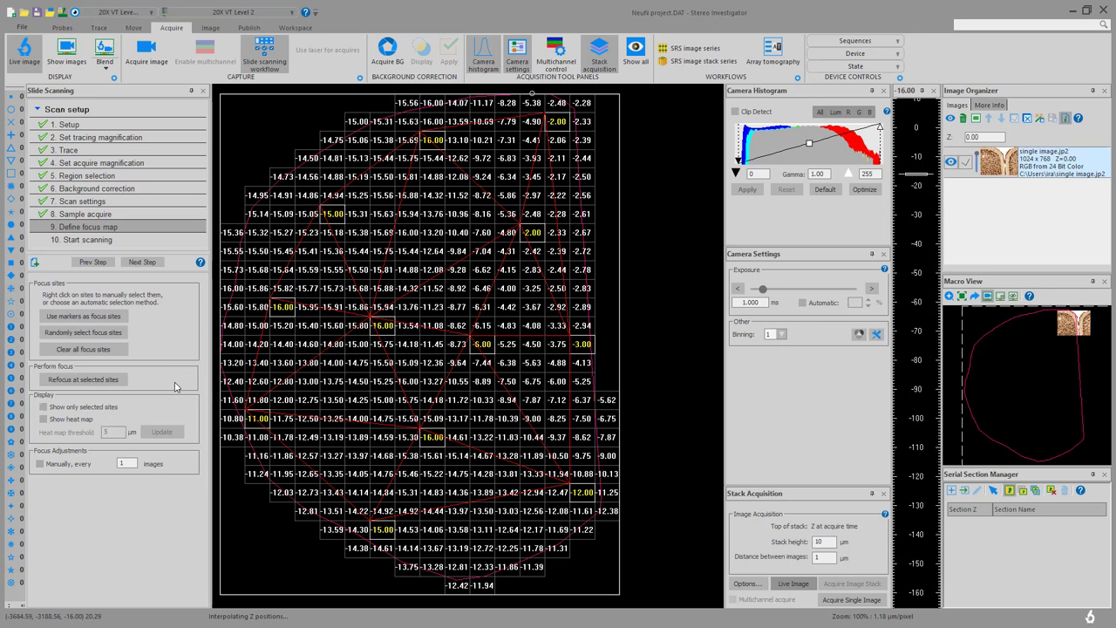
Show the focus heat map and update it with a threshold of 2 µm.
{"action": "left_click", "coordinate": [82, 420]}
{"action": "left_click_drag", "start_coordinate": [121, 433], "coordinate": [99, 428]}
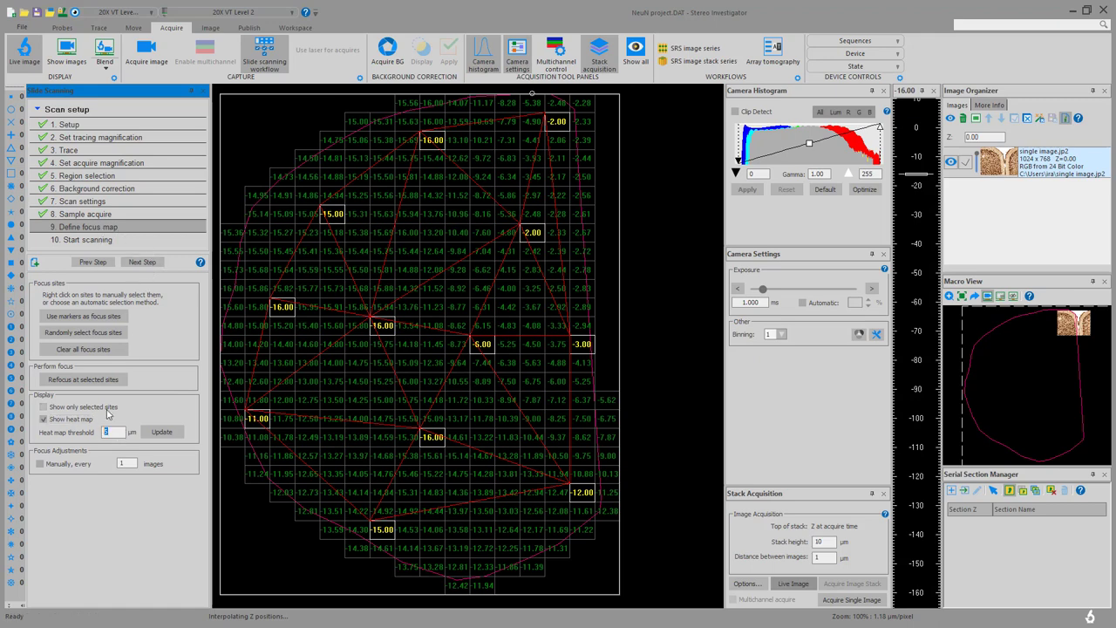
{"action": "type", "text": "2"}
{"action": "left_click", "coordinate": [161, 432]}
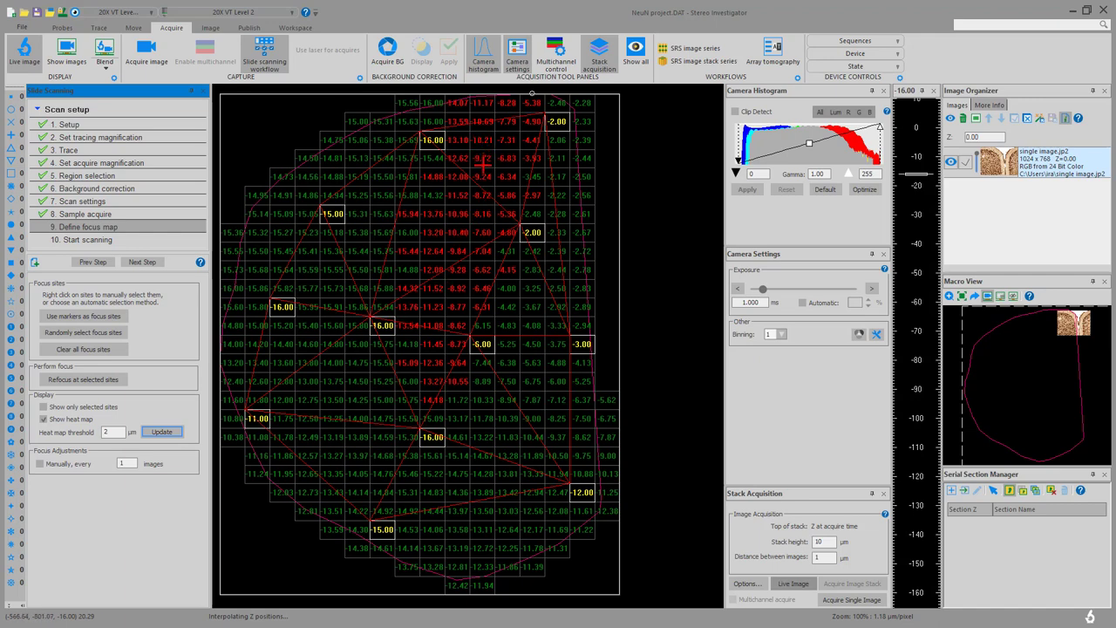
Add a refocused site at Z -11.96 in the steep area near the upper middle of the focus map.
{"action": "left_click", "coordinate": [462, 216]}
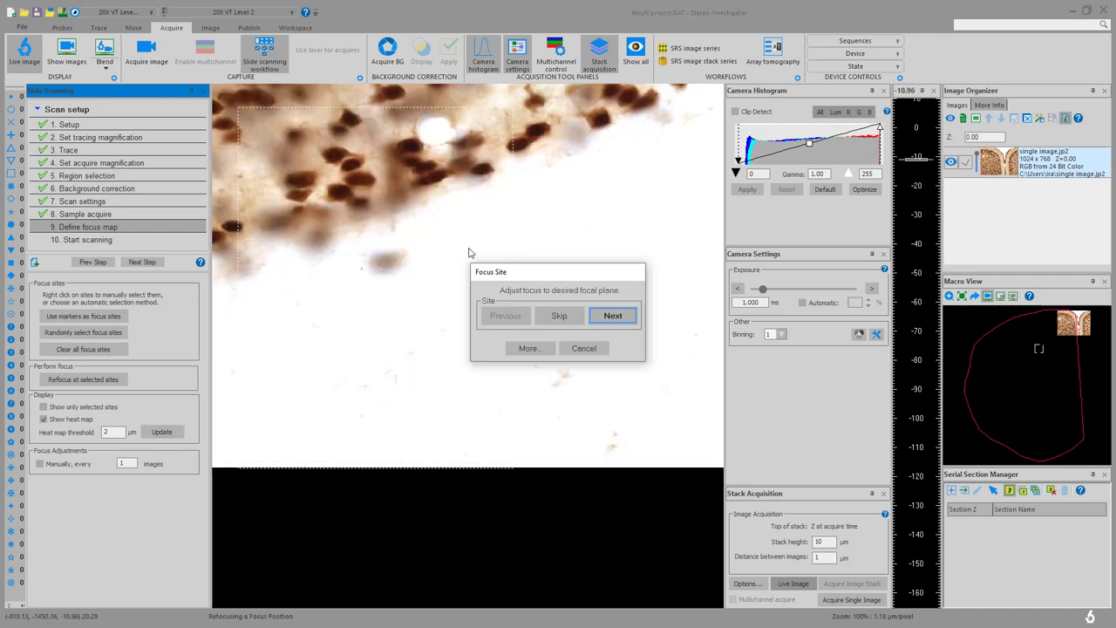
{"action": "scroll", "coordinate": [406, 204], "scroll_direction": "down", "scroll_amount": 2}
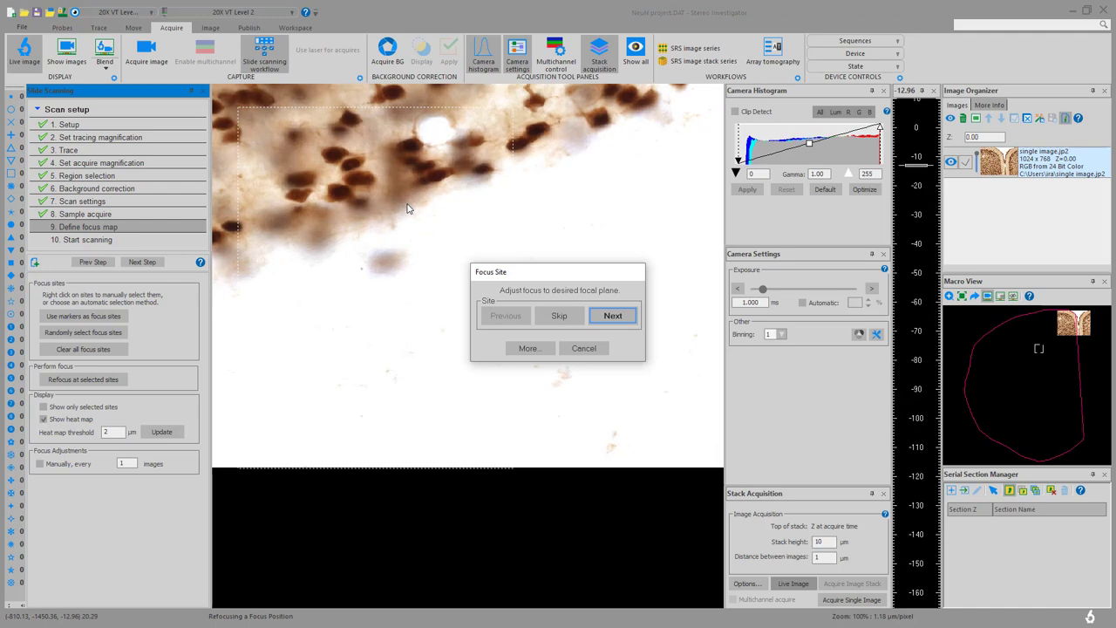
{"action": "left_click", "coordinate": [612, 317]}
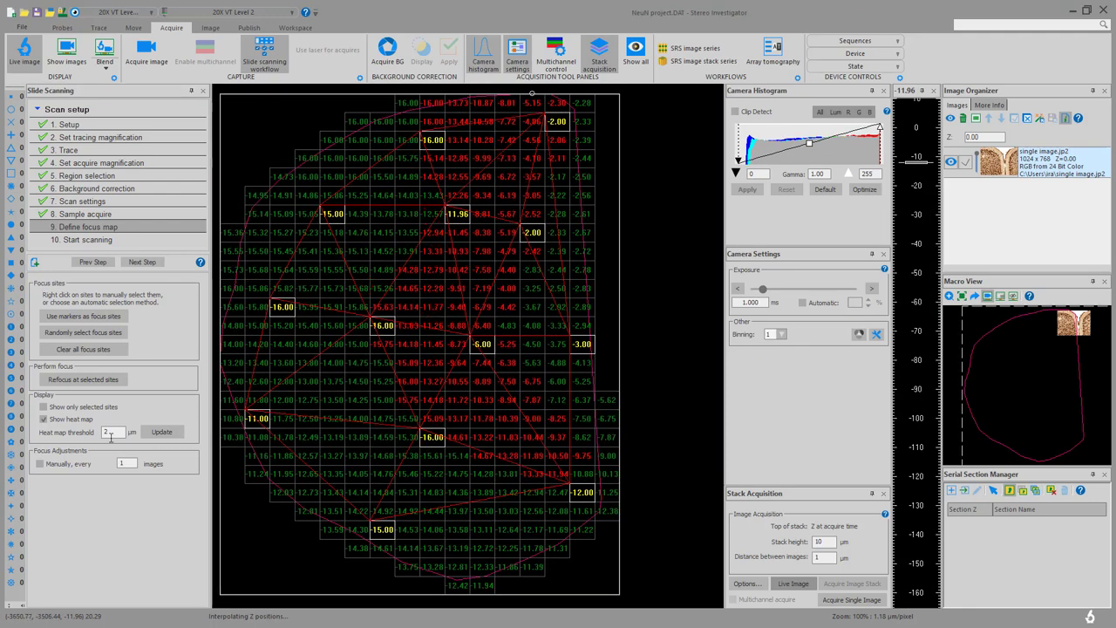
Set the heat map threshold to 5 µm, update the map, and advance to the start scanning stage.
{"action": "double_click", "coordinate": [108, 432]}
{"action": "type", "text": "5"}
{"action": "left_click", "coordinate": [172, 436]}
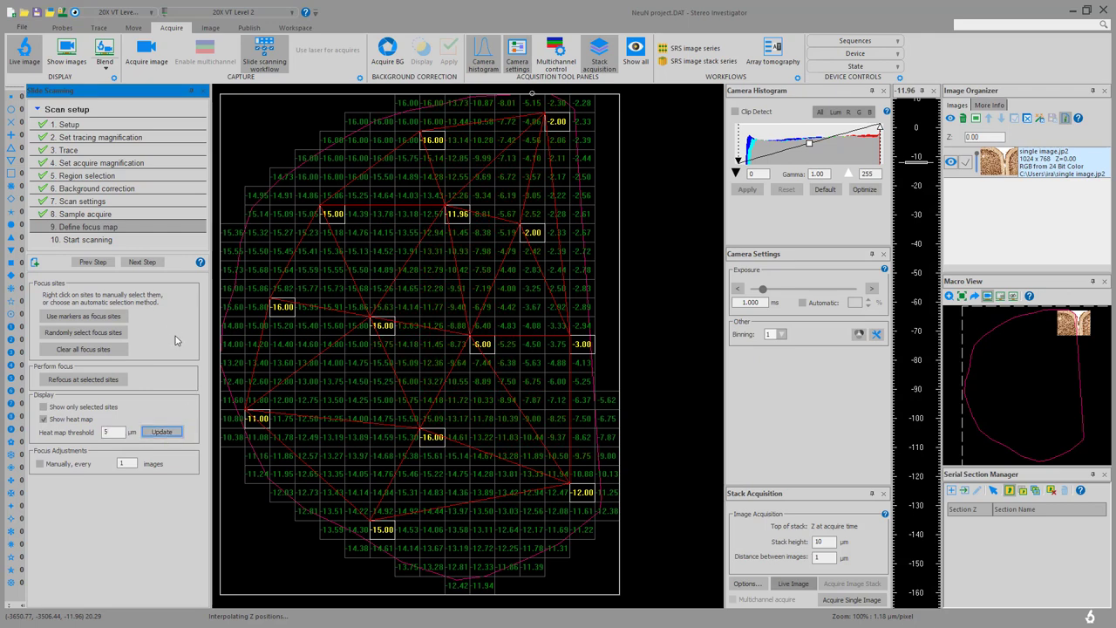
{"action": "left_click", "coordinate": [144, 264]}
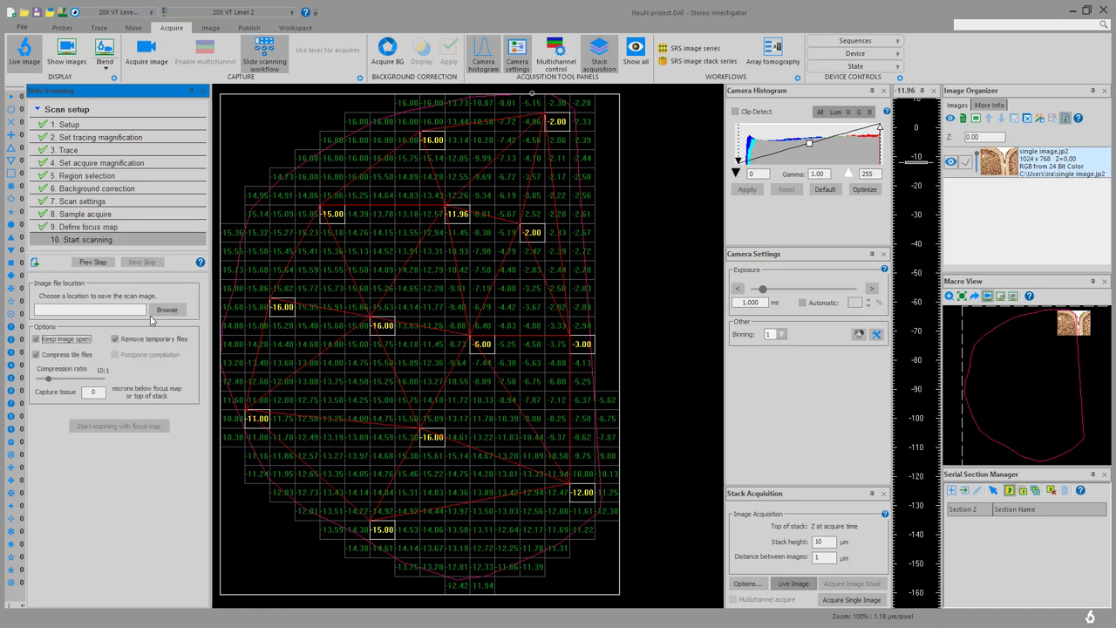
Set the scan image file to "my scan" in JPEG2000 format in the suggested folder and start scanning with the focus map.
{"action": "left_click", "coordinate": [166, 309]}
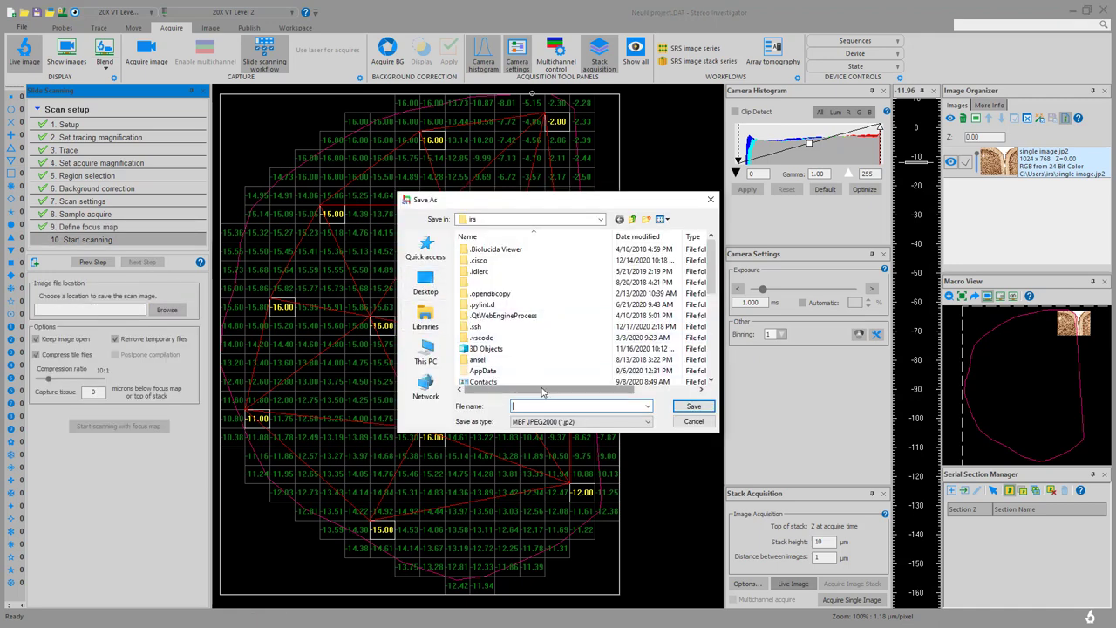
{"action": "type", "text": "my scan"}
{"action": "key", "text": "Return"}
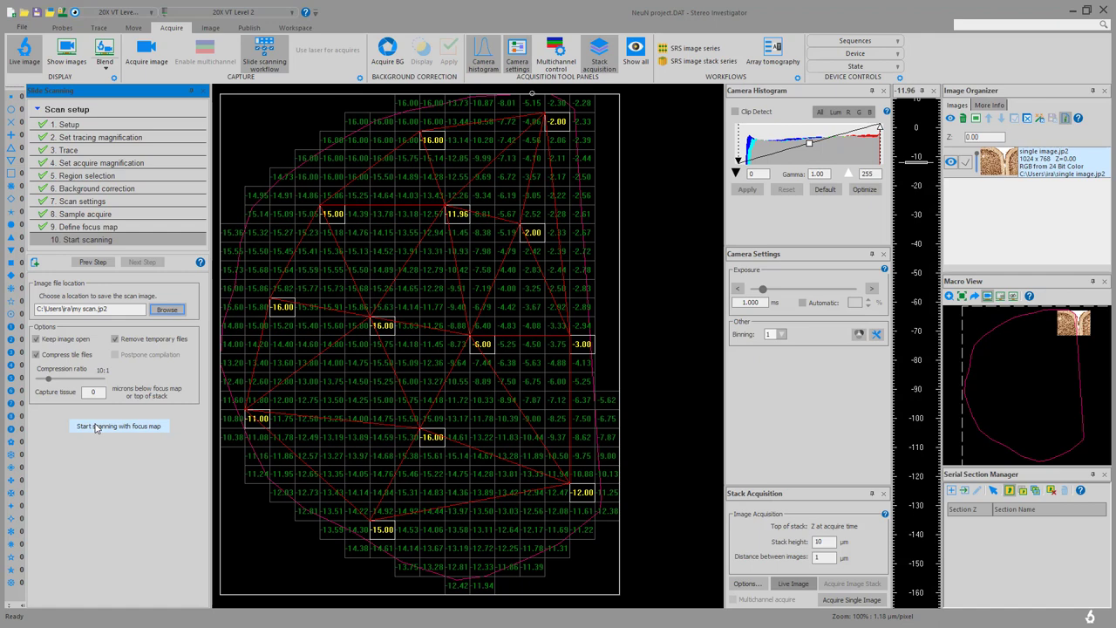
{"action": "left_click", "coordinate": [97, 426]}
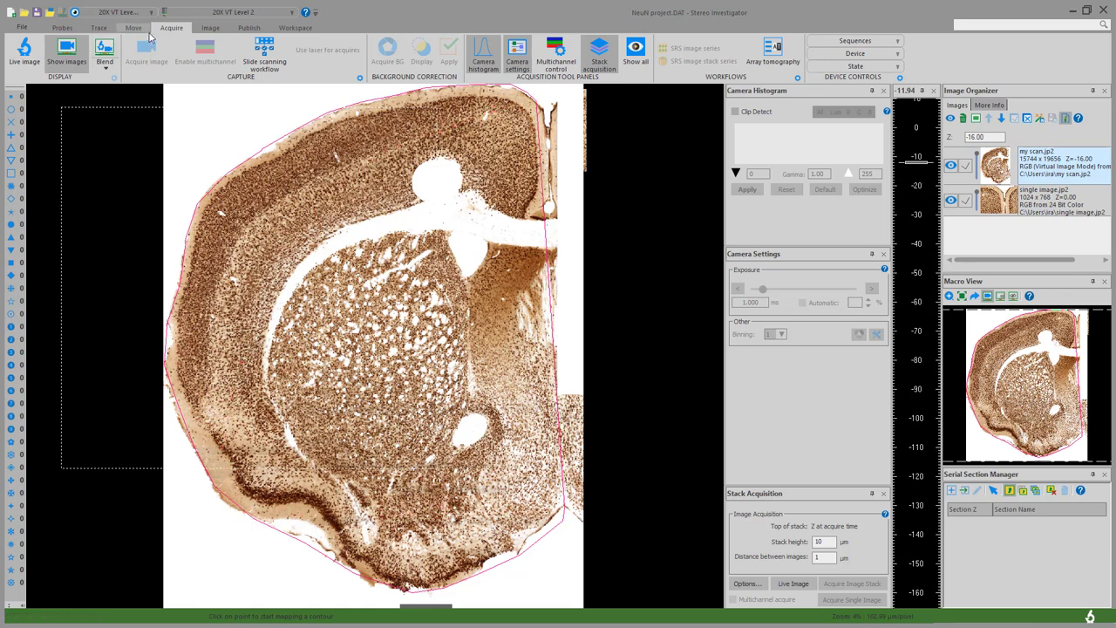
Zoom in on the finished scan and examine the cells in several regions of the section using the macro view.
{"action": "left_click", "coordinate": [210, 27]}
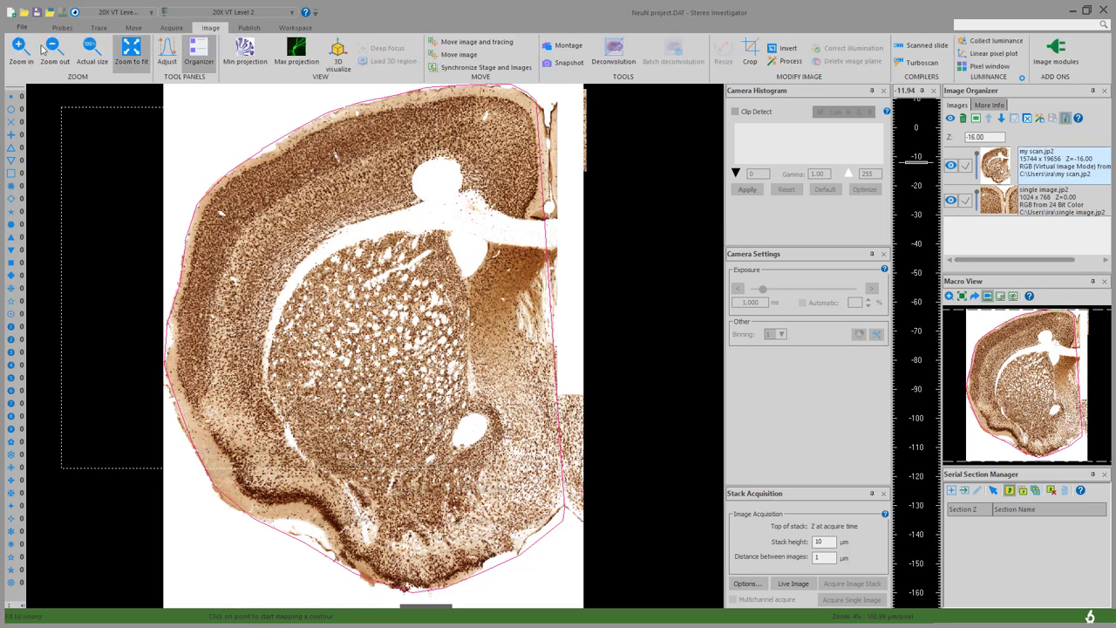
{"action": "left_click", "coordinate": [20, 51]}
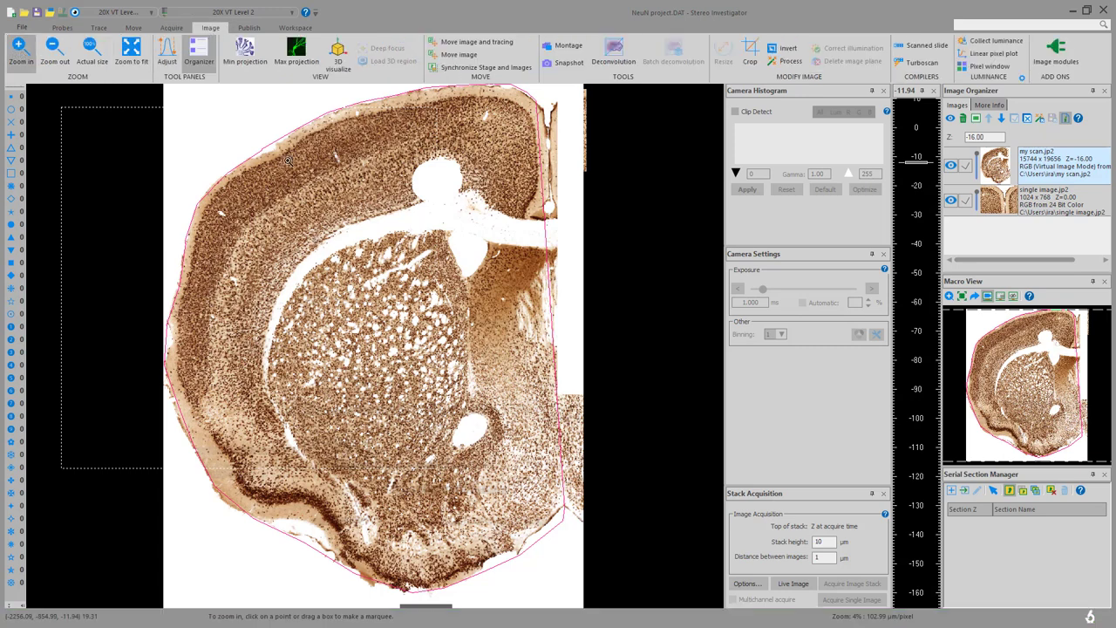
{"action": "left_click", "coordinate": [351, 212]}
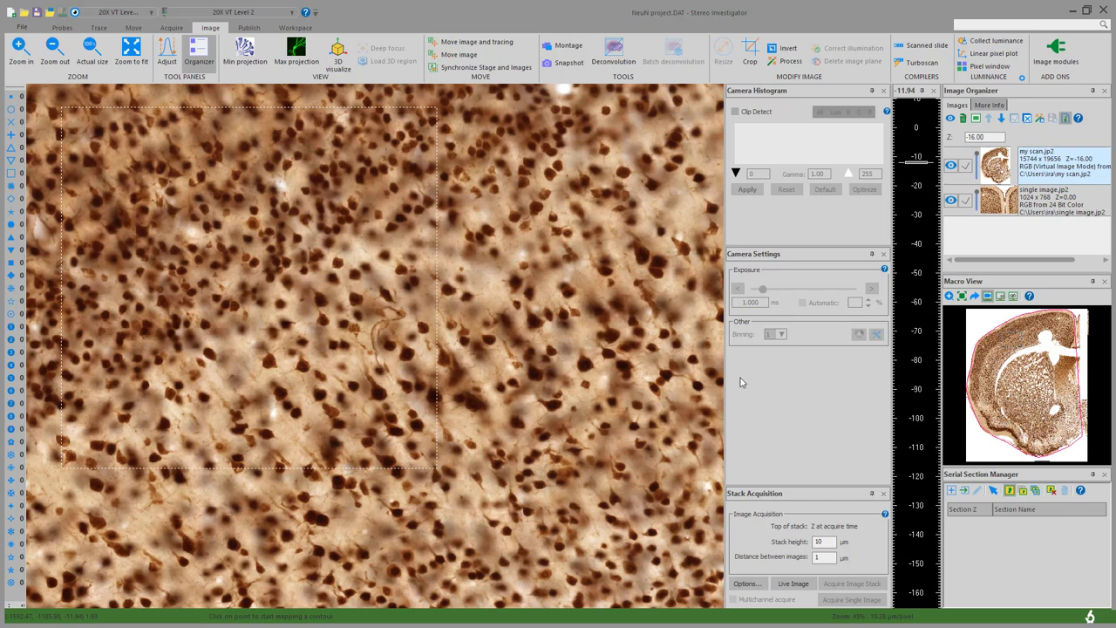
{"action": "right_click", "coordinate": [1018, 406]}
{"action": "left_click", "coordinate": [949, 414]}
{"action": "left_click", "coordinate": [1052, 394]}
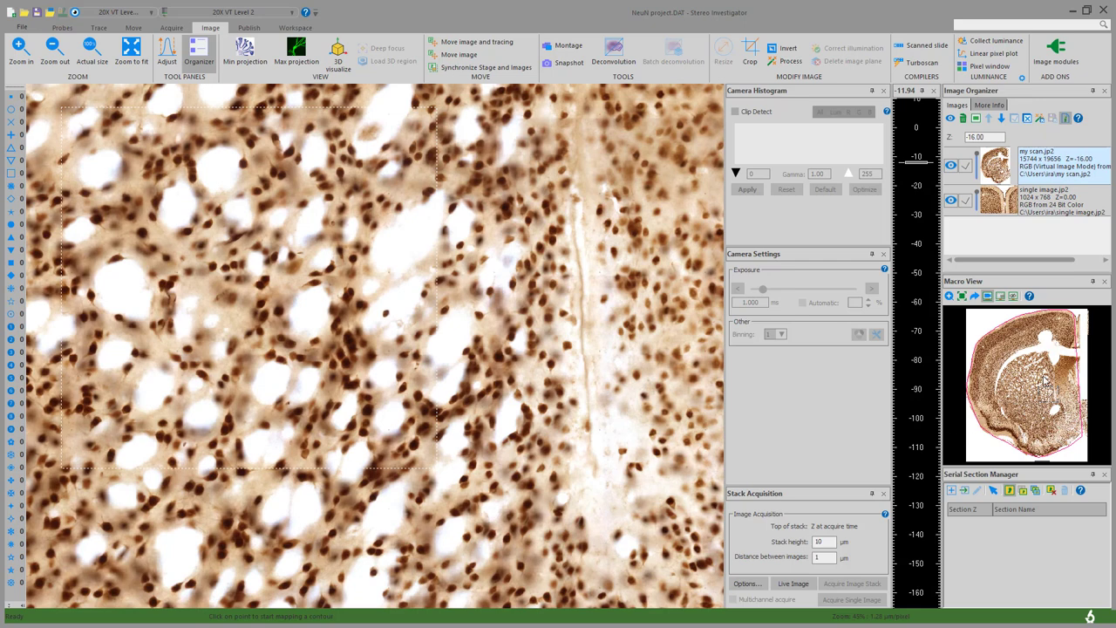
{"action": "right_click", "coordinate": [1044, 378]}
{"action": "left_click", "coordinate": [1017, 384]}
{"action": "left_click", "coordinate": [1060, 331]}
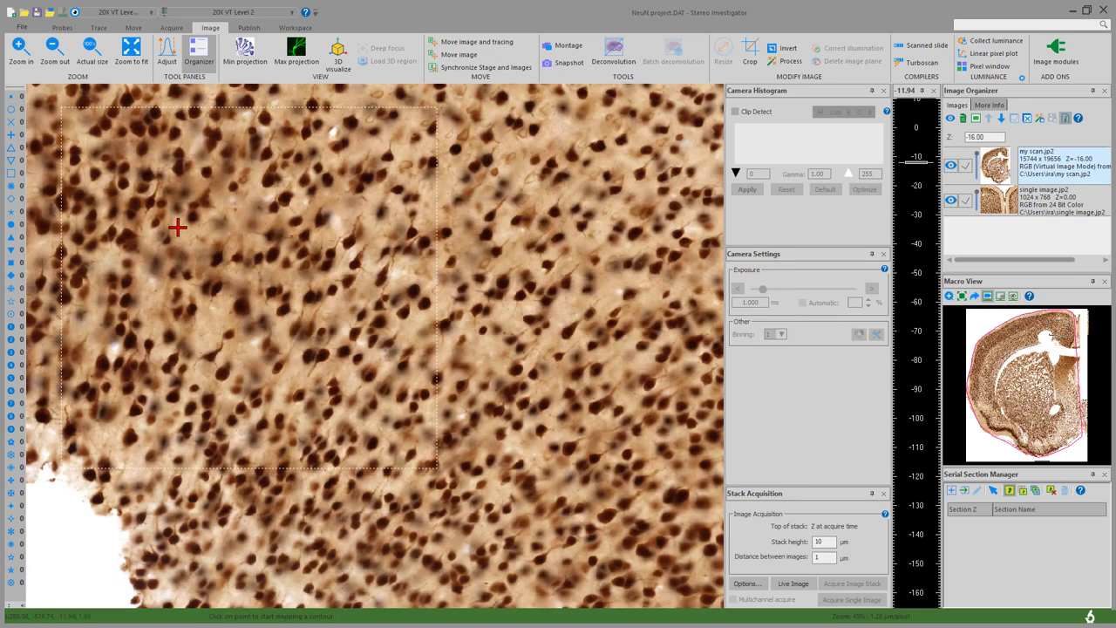